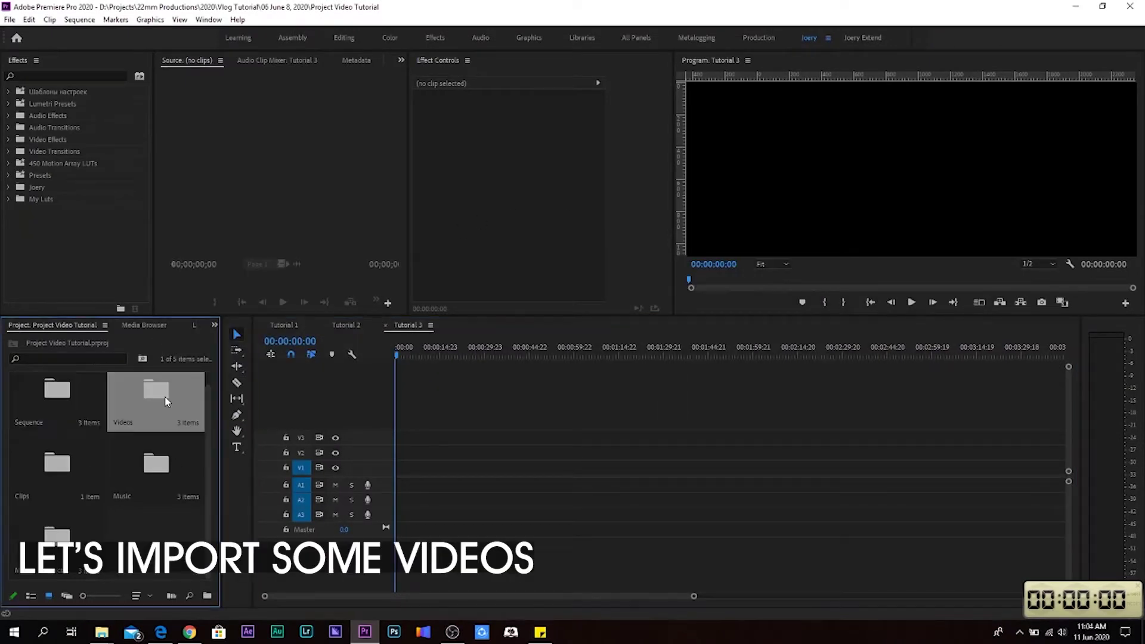
# - Import all 17 clips (C0001–C0017) from the Cam folder into the Videos bin
pyautogui.doubleClick(165, 396)
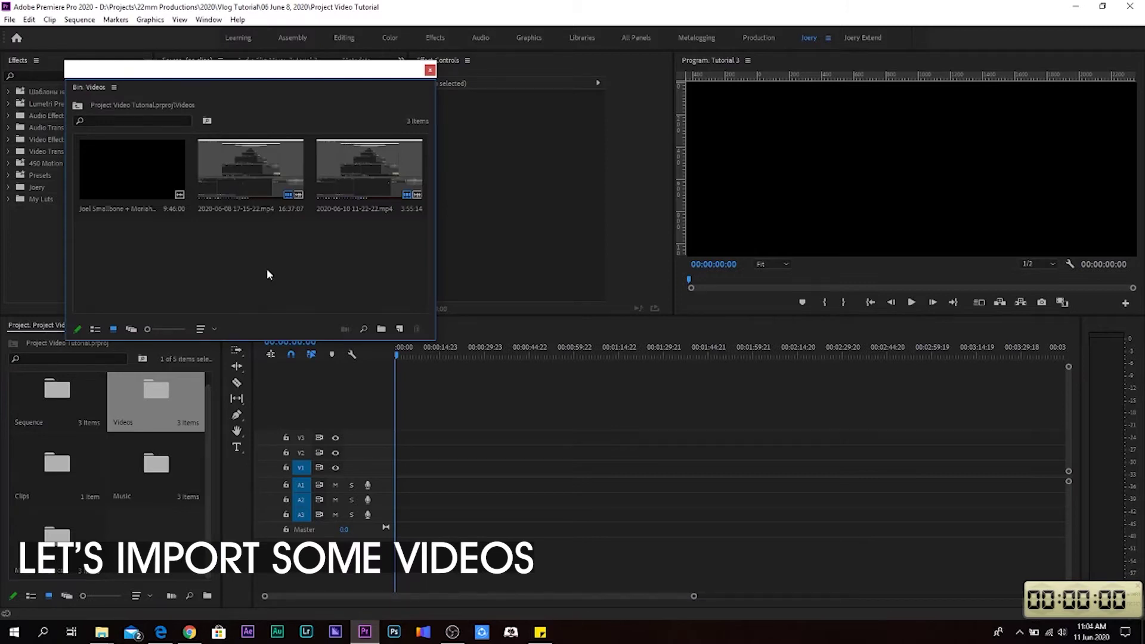
pyautogui.doubleClick(267, 275)
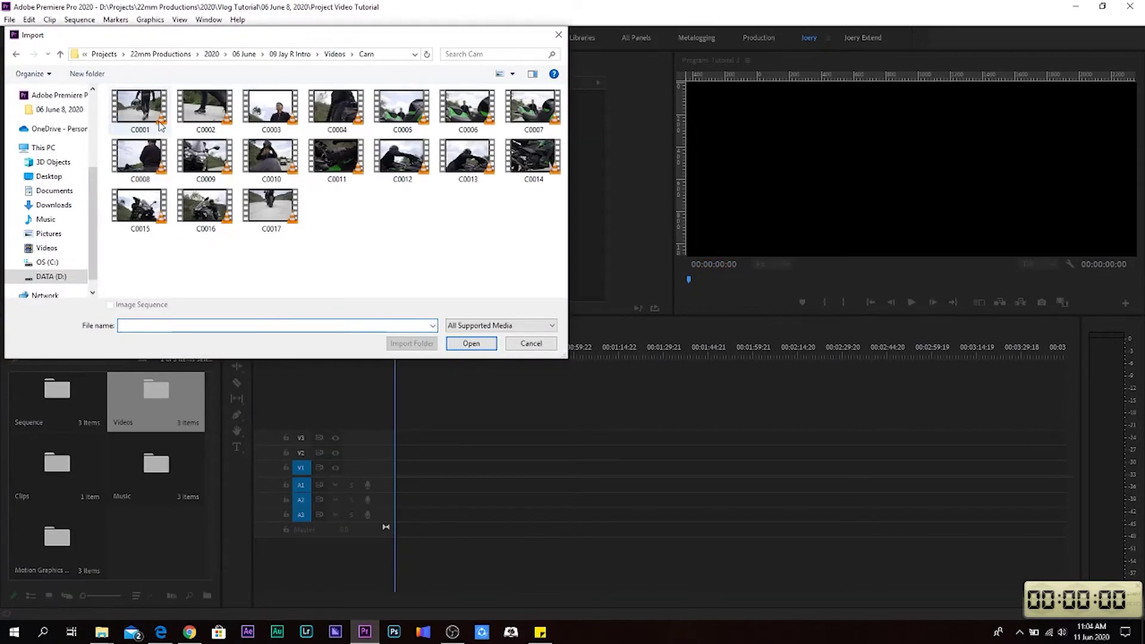
pyautogui.hotkey('ctrl', 'a')
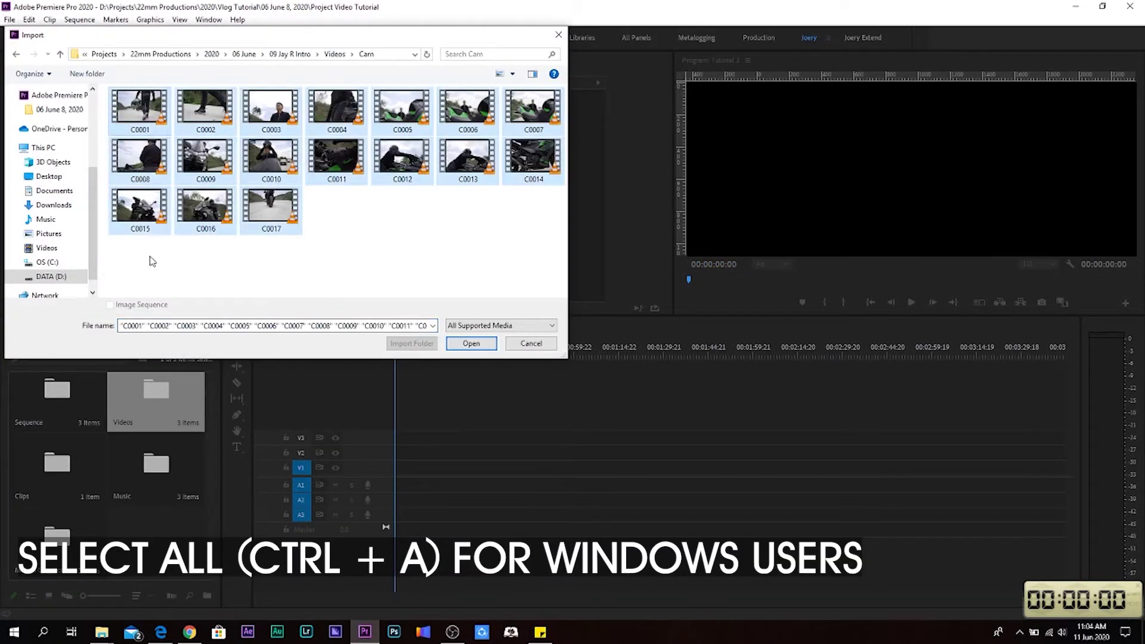
pyautogui.click(206, 212)
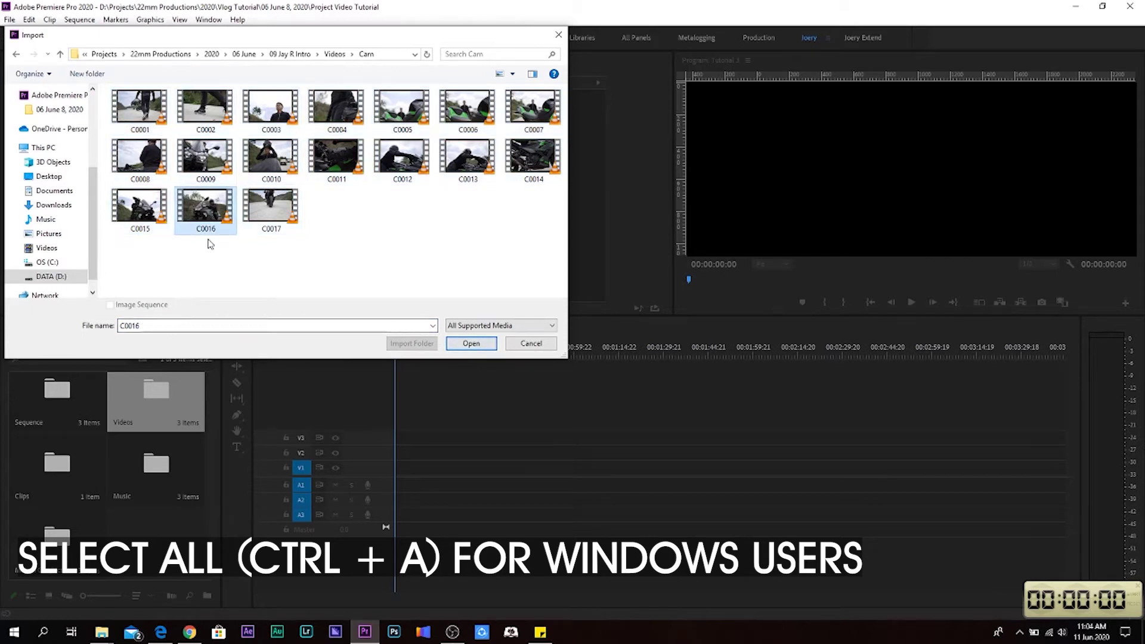
pyautogui.moveTo(137, 250); pyautogui.dragTo(548, 108)
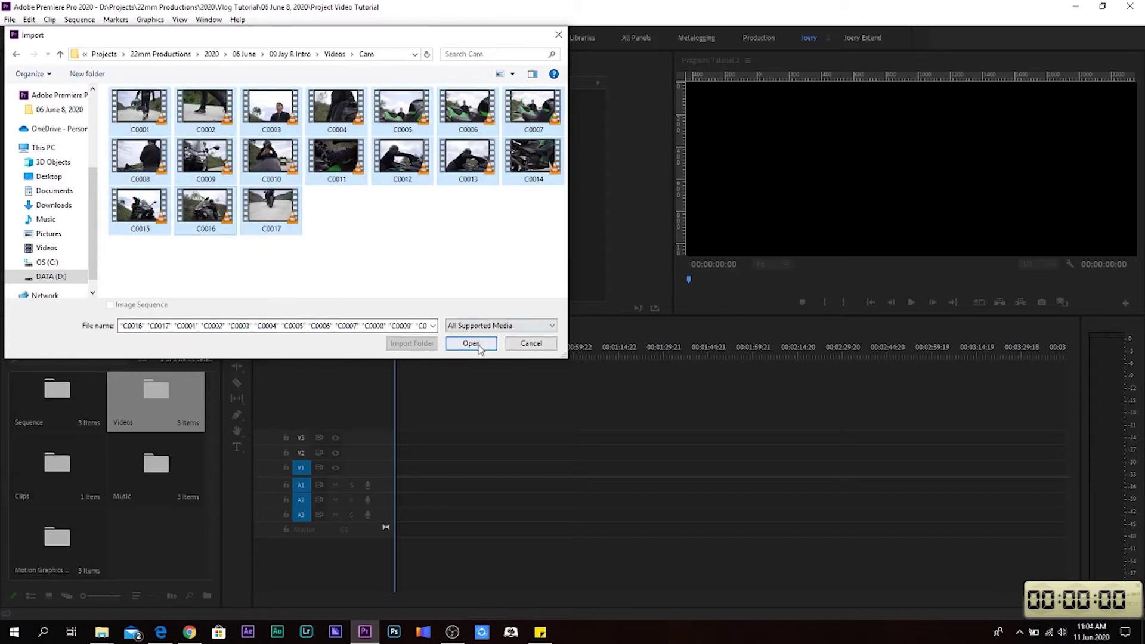
pyautogui.click(471, 343)
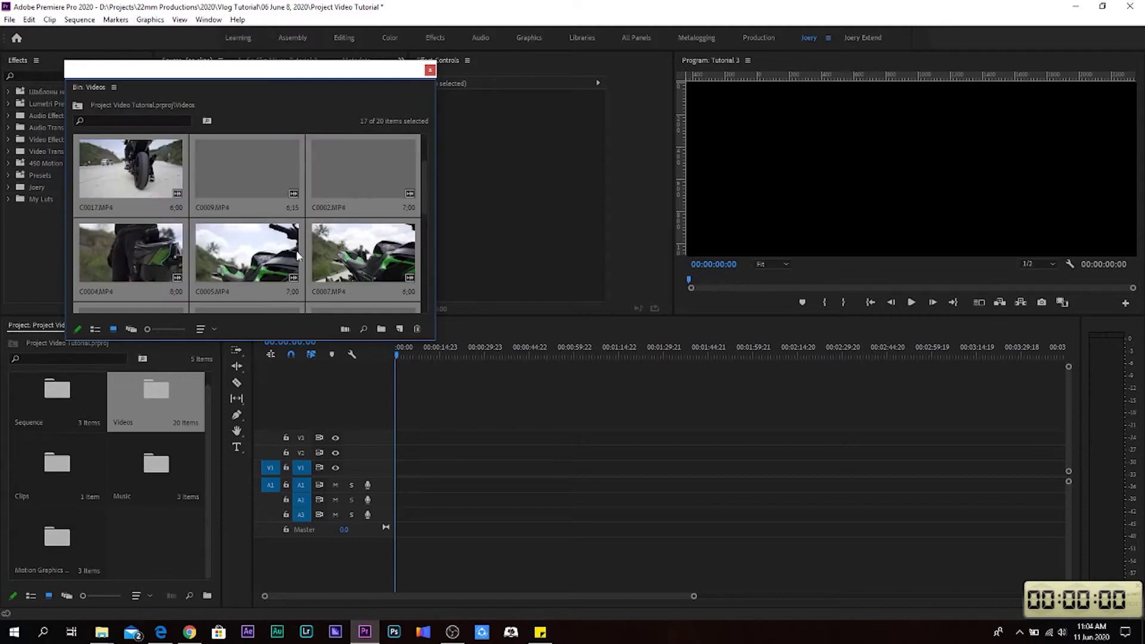
# - Create a DSLR 1080p24 sequence named 'RAW Footages' inside the Sequence bin
pyautogui.click(66, 406)
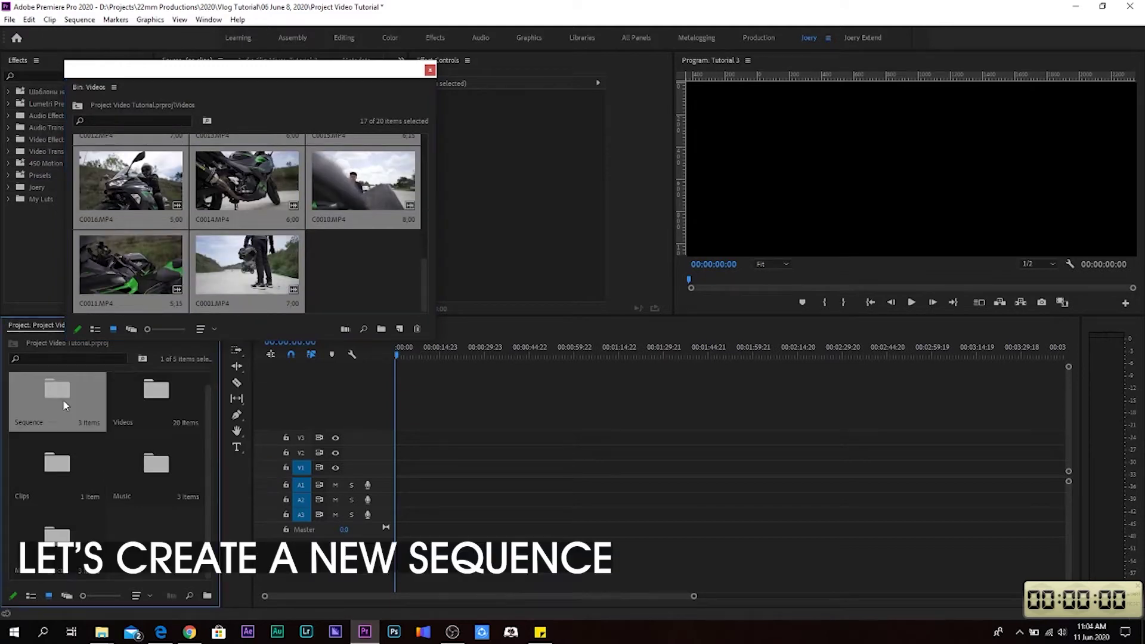
pyautogui.hotkey('ctrl', 'n')
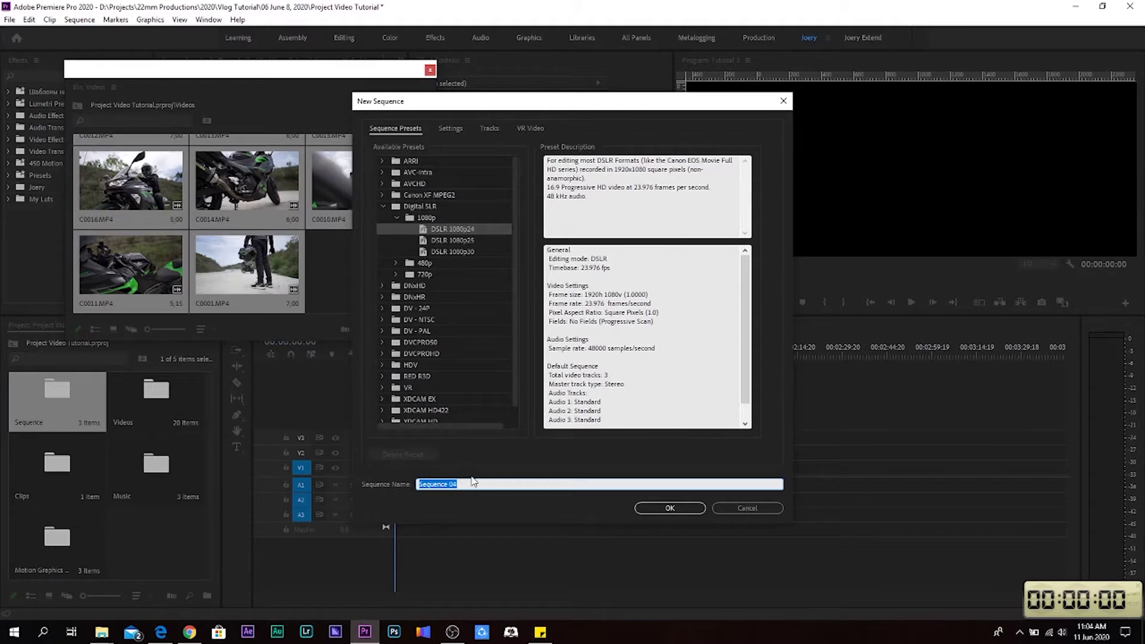
pyautogui.write('RAW Footages')
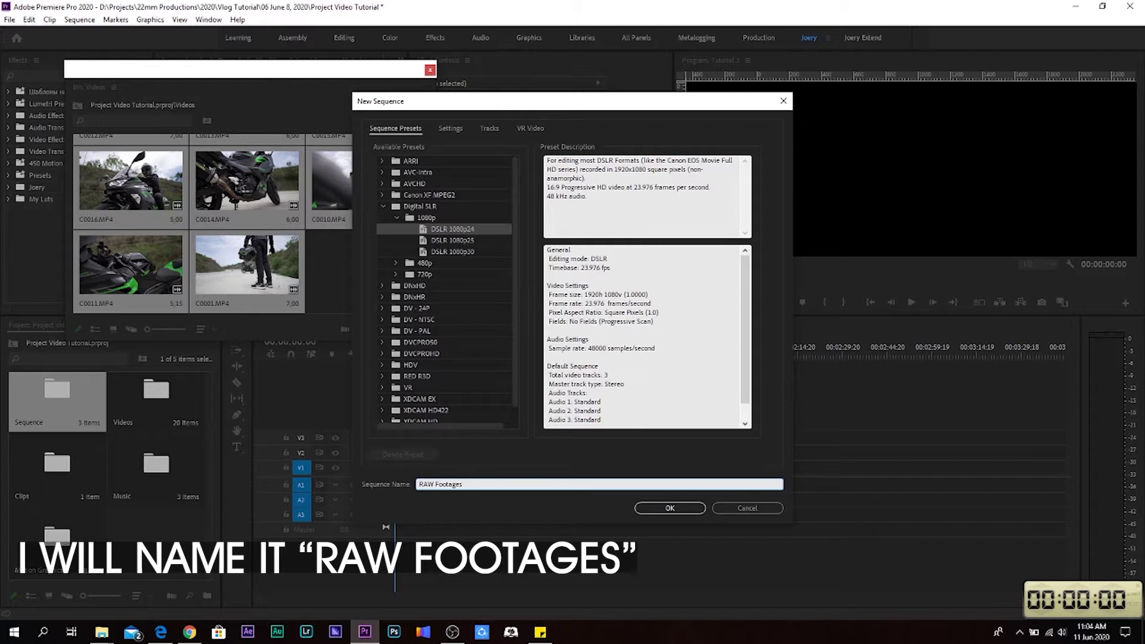
pyautogui.press('Return')
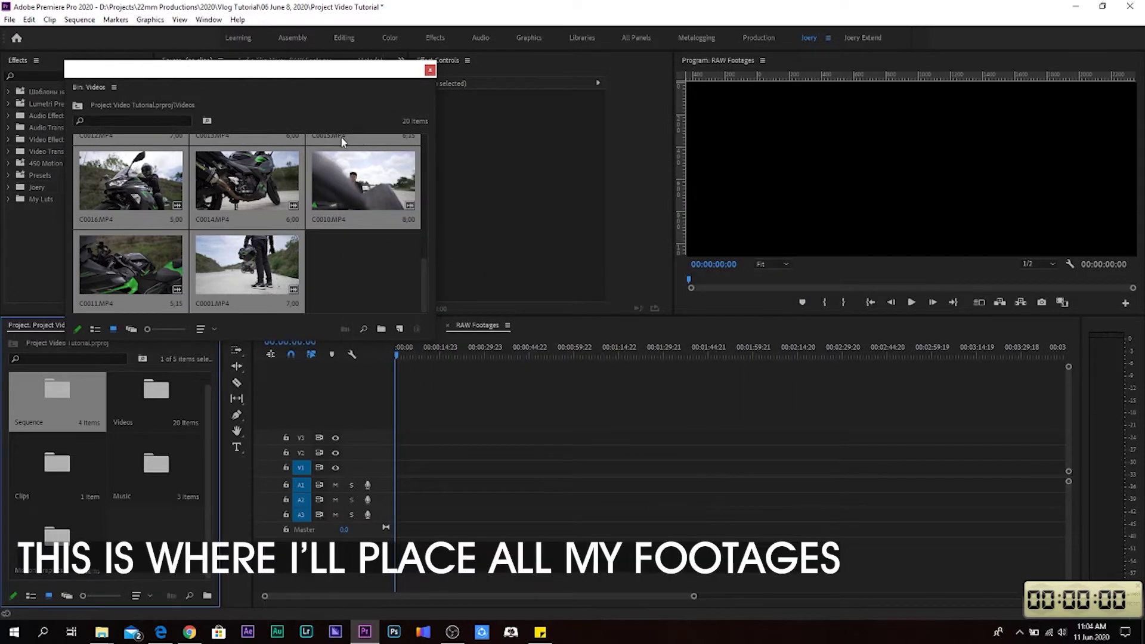
# - Make the Video 1 and Audio 1 tracks taller in the RAW Footages timeline
pyautogui.moveTo(358, 77); pyautogui.dragTo(294, 63)
pyautogui.scroll(-2, 270, 213)
pyautogui.keyDown('shift'); pyautogui.click(272, 213); pyautogui.keyUp('shift')
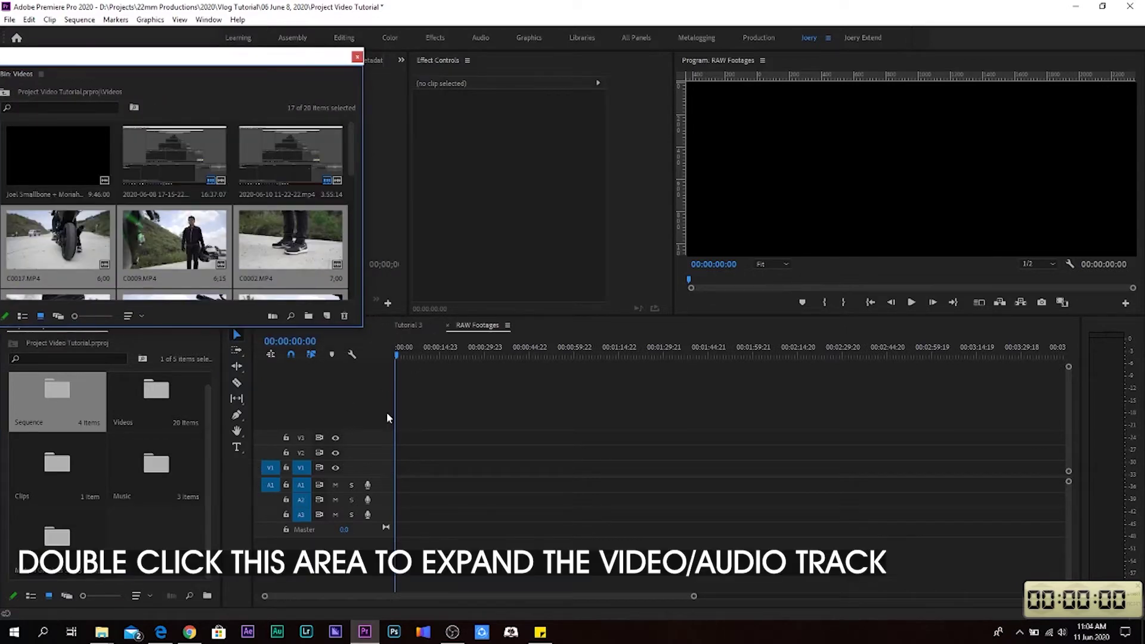
pyautogui.doubleClick(383, 469)
pyautogui.doubleClick(387, 485)
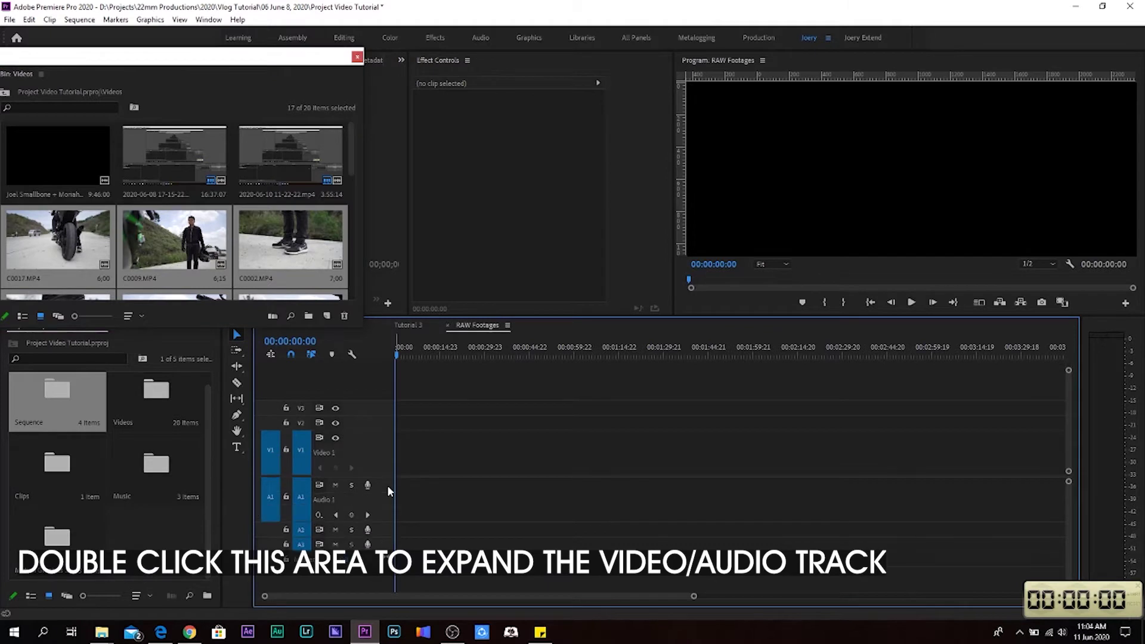
# - Drop the selected clips onto RAW Footages, keeping the existing sequence settings
pyautogui.moveTo(211, 60); pyautogui.dragTo(258, 46)
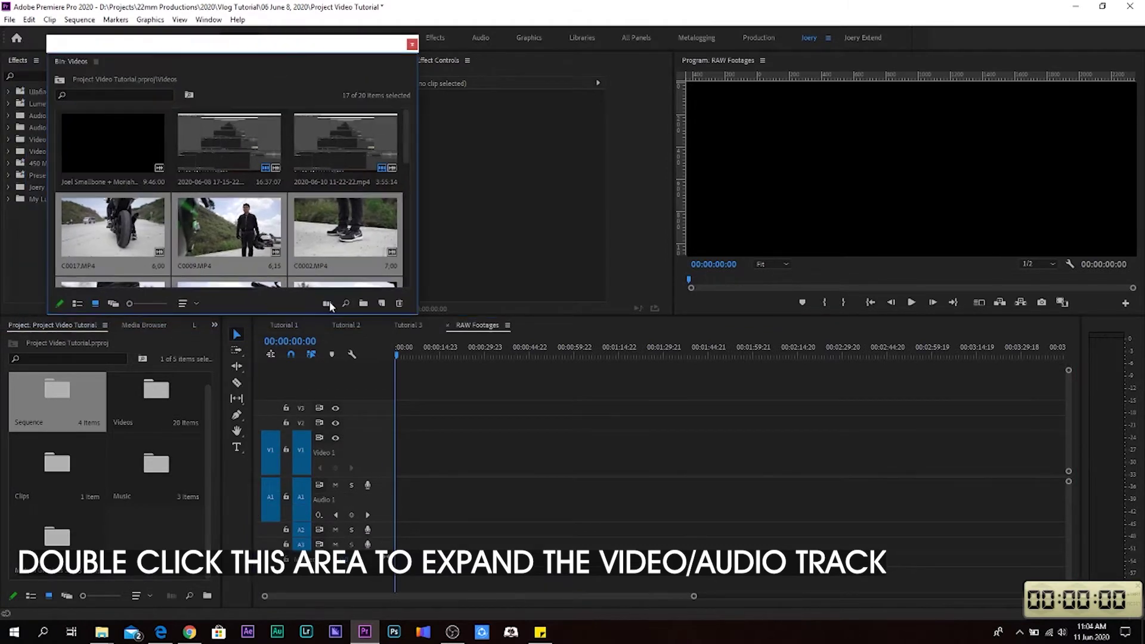
pyautogui.moveTo(263, 229); pyautogui.dragTo(472, 486)
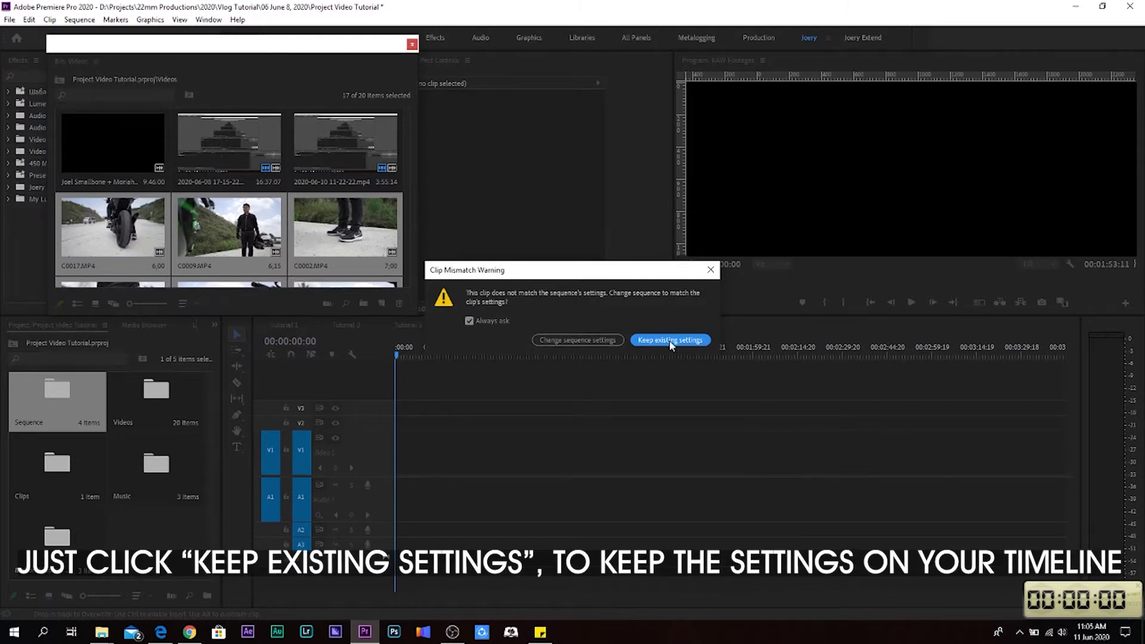
pyautogui.click(670, 340)
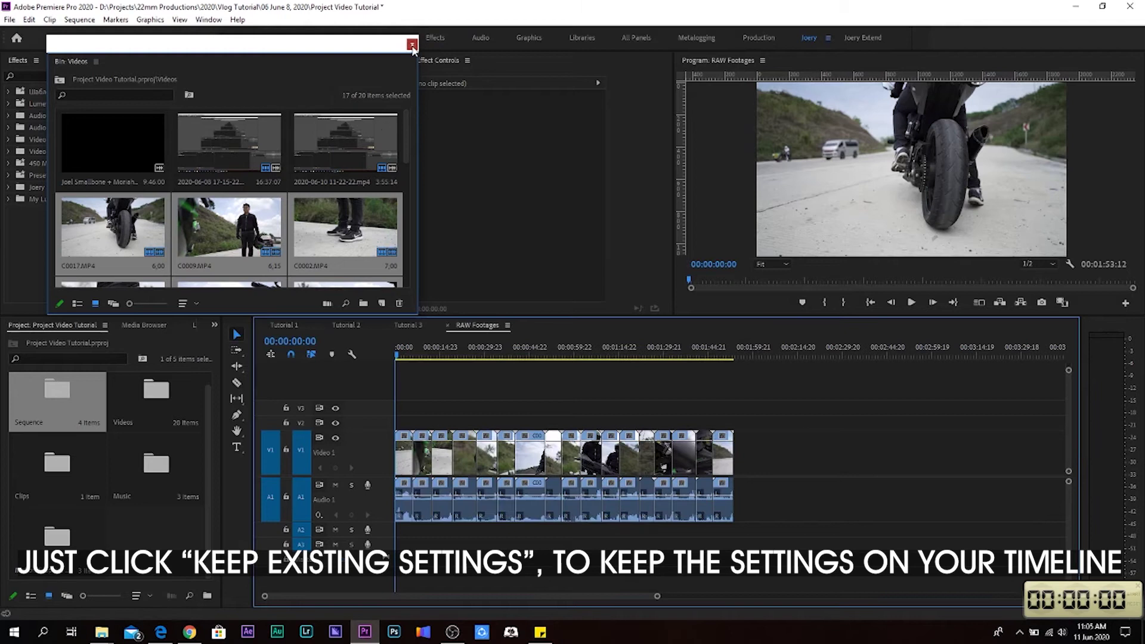
# - Close the floating Videos bin and switch between the Tutorial 3 and RAW Footages sequences
pyautogui.click(413, 45)
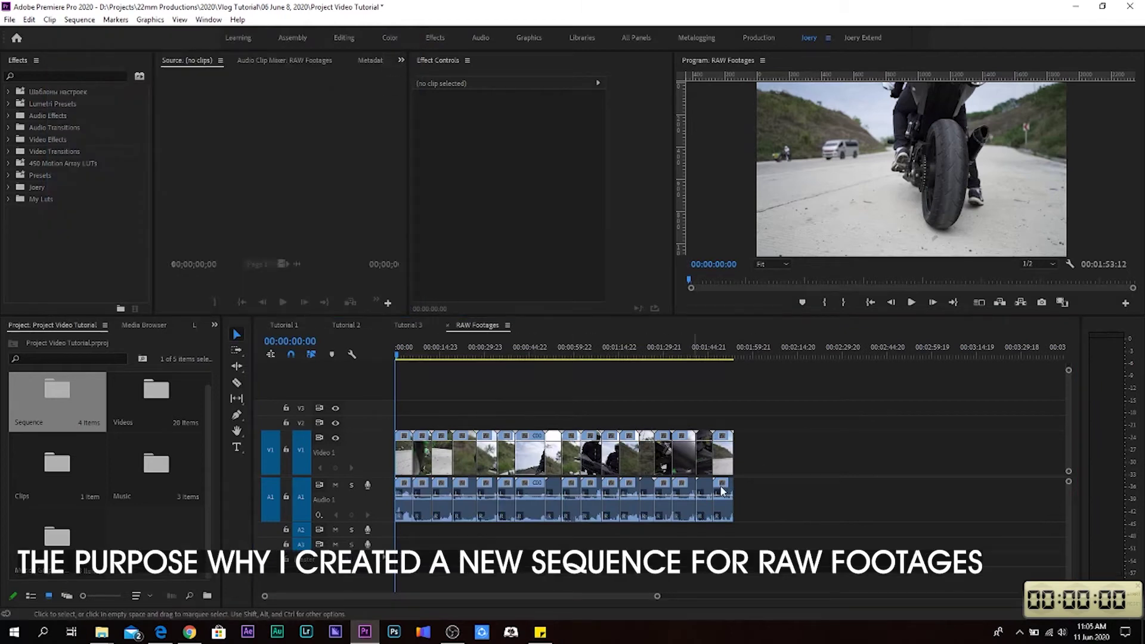
pyautogui.click(410, 326)
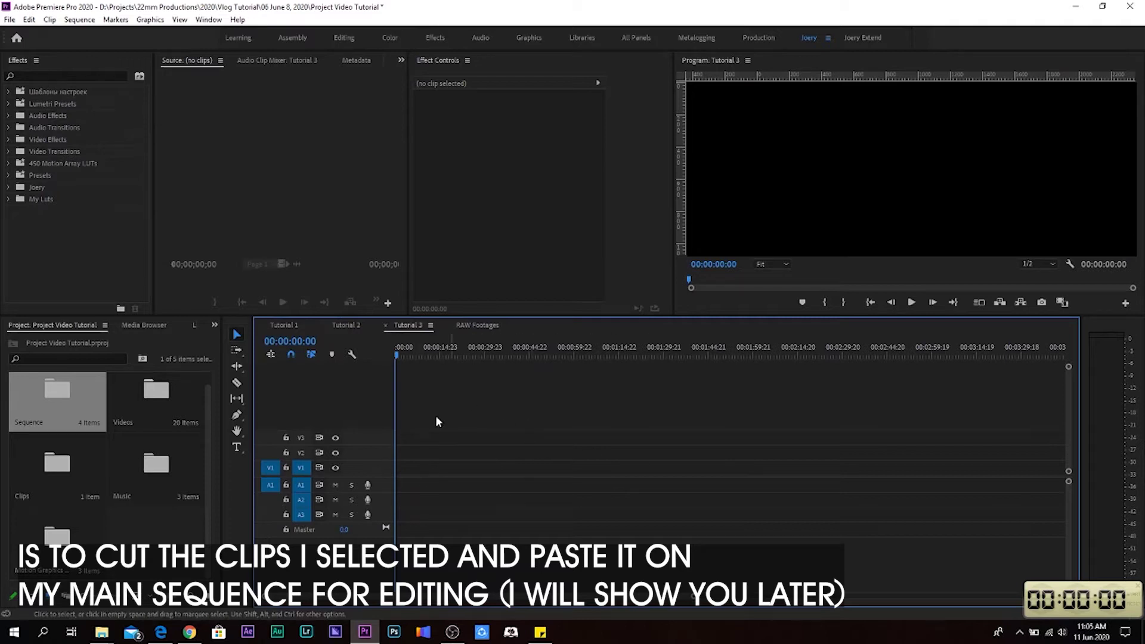
pyautogui.click(473, 324)
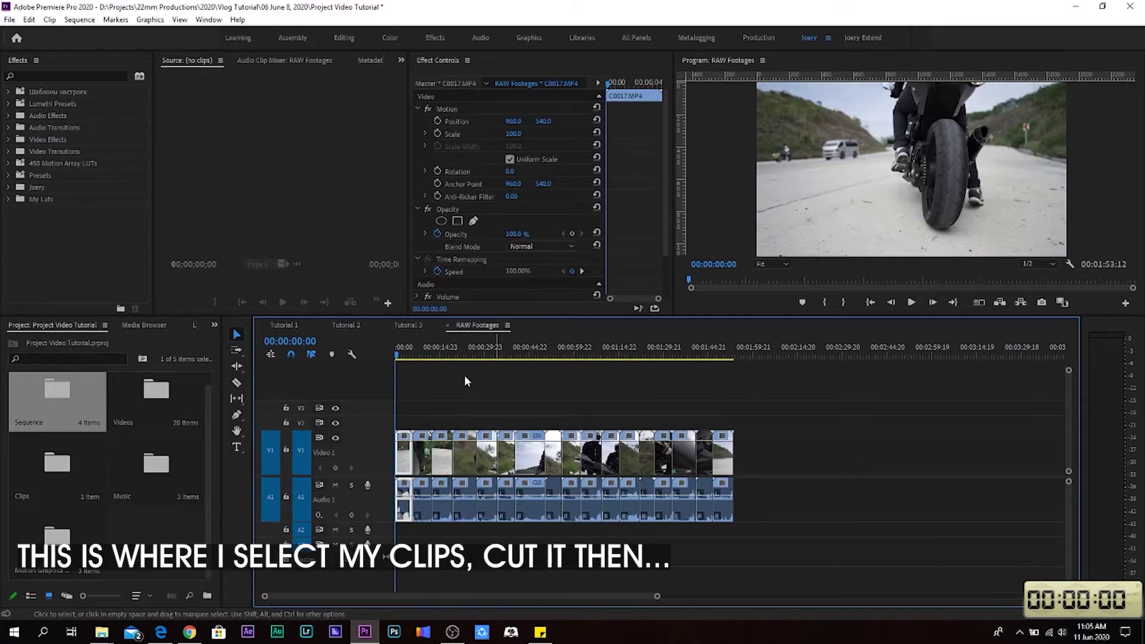
pyautogui.click(403, 325)
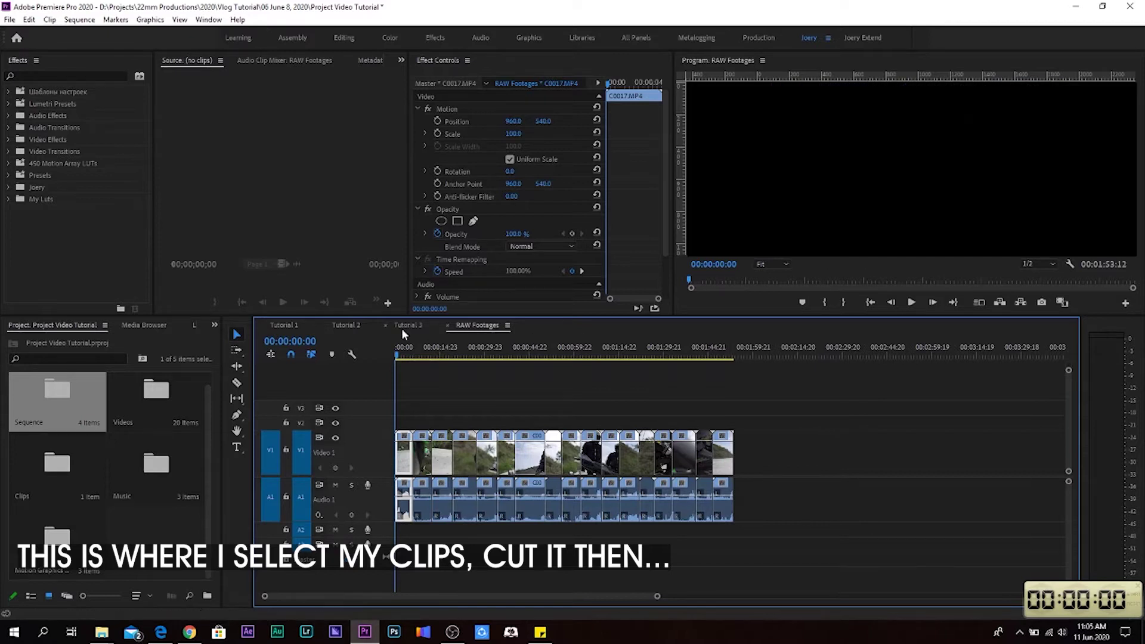
pyautogui.click(475, 323)
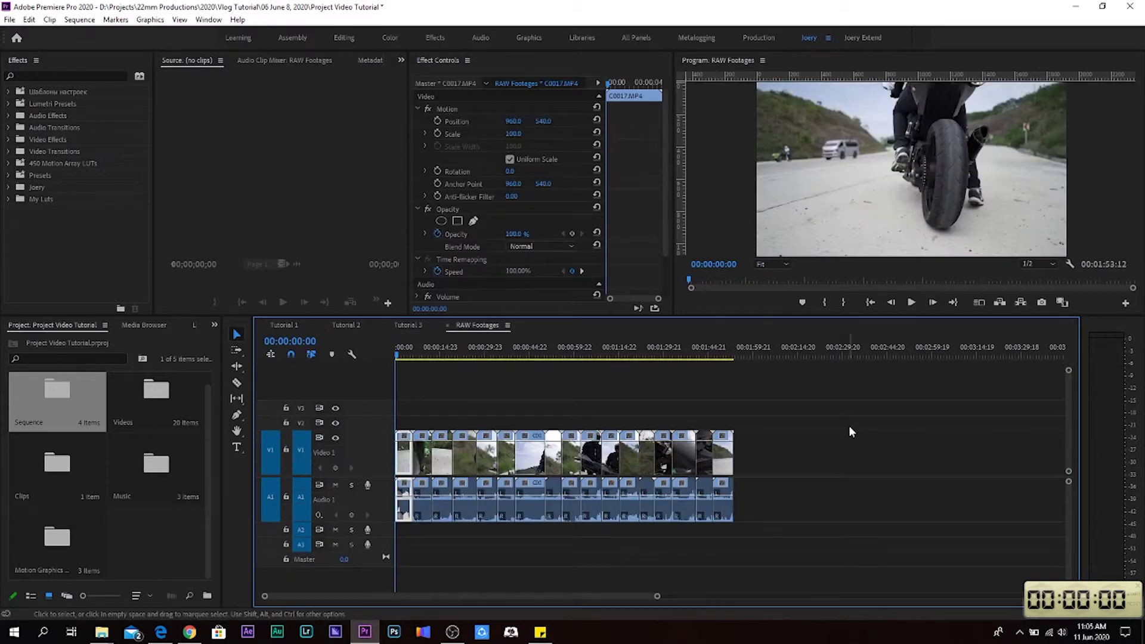
# - Unlink video from audio for every clip in the RAW Footages timeline
pyautogui.moveTo(850, 425); pyautogui.dragTo(429, 469)
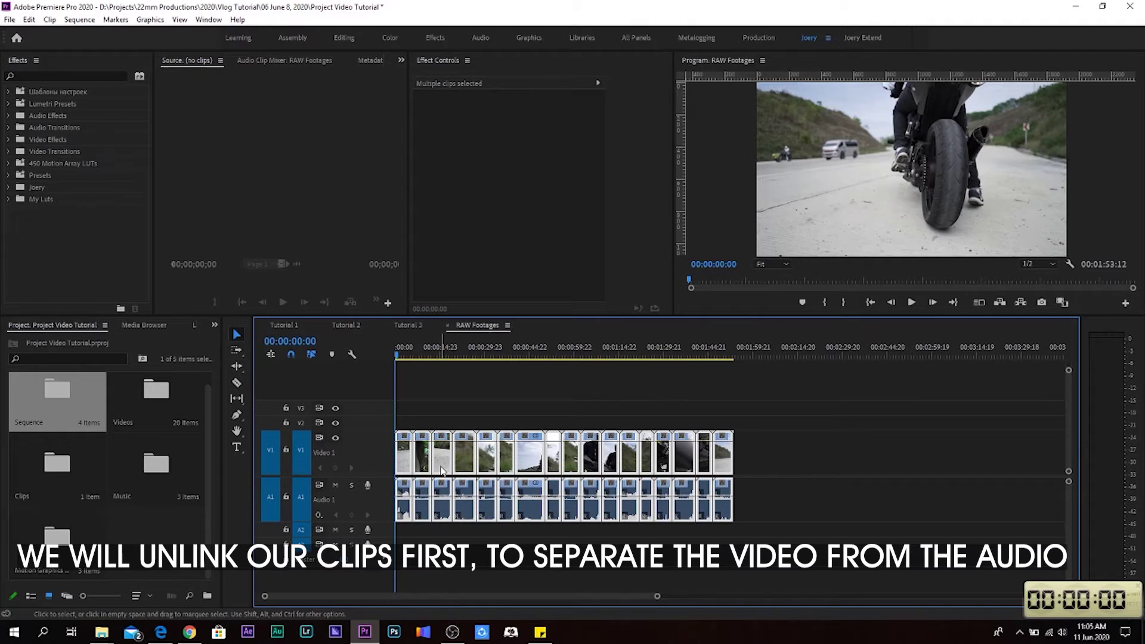
pyautogui.rightClick(441, 469)
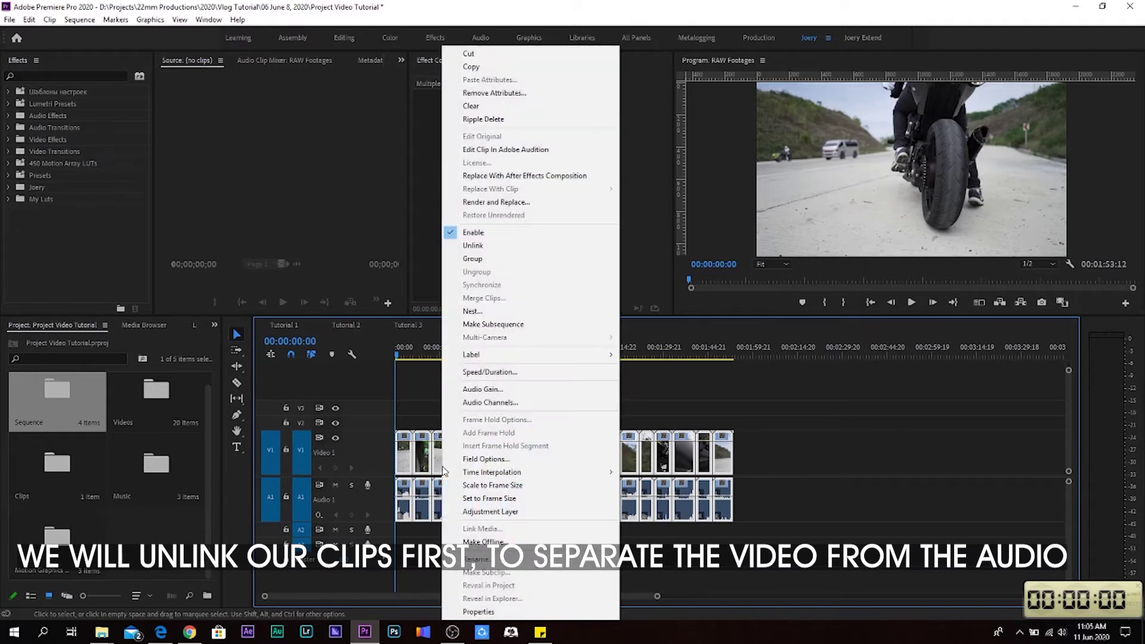
pyautogui.click(494, 248)
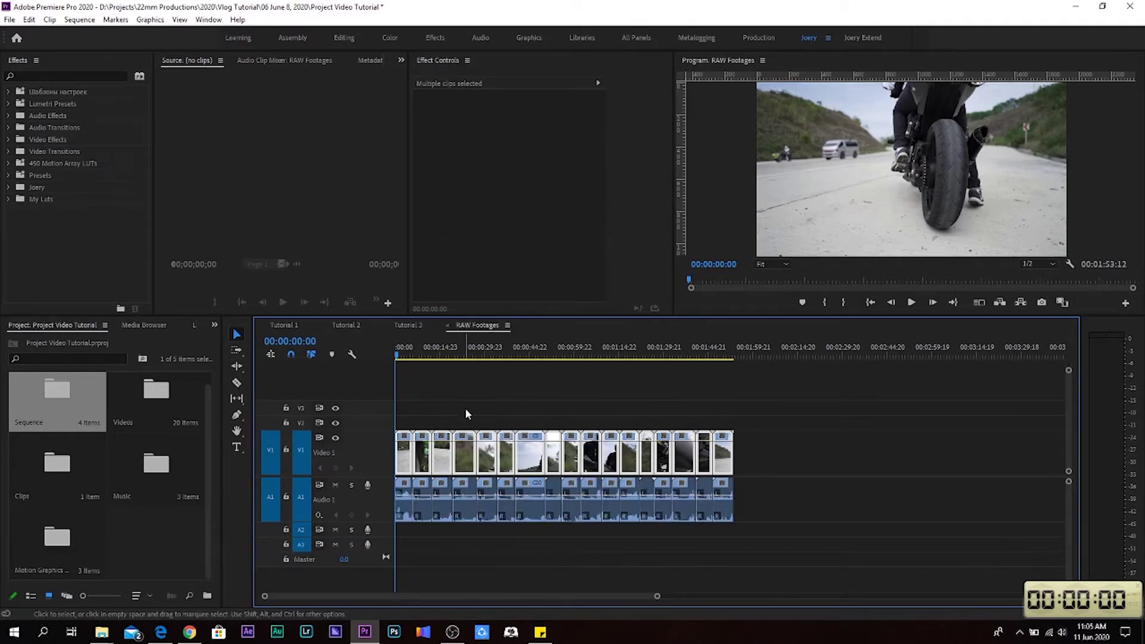
pyautogui.click(464, 406)
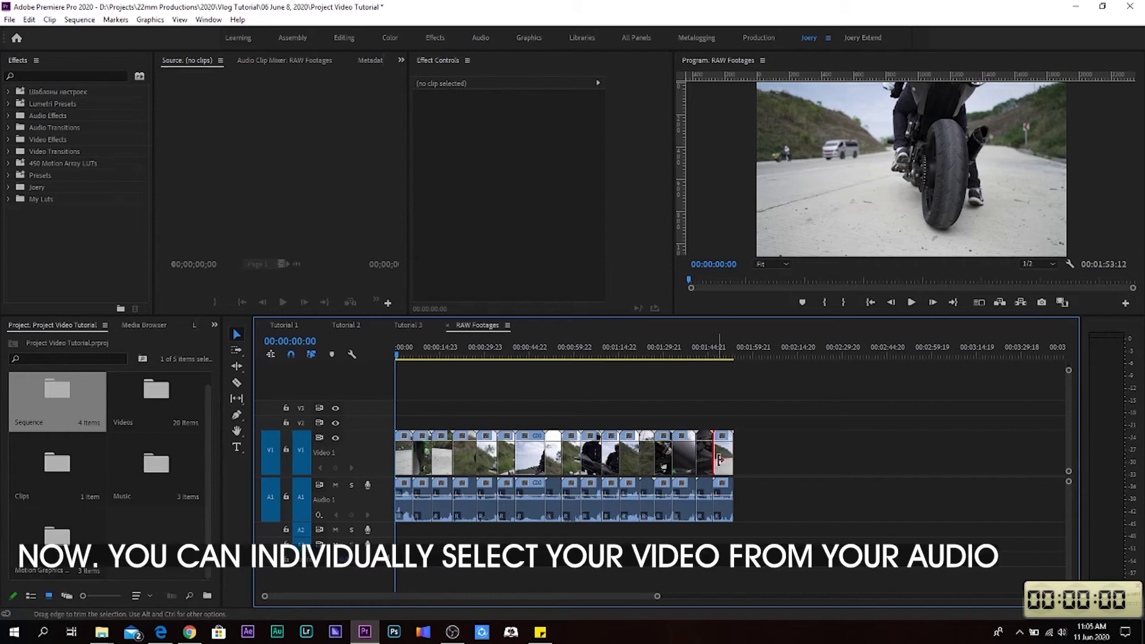
# - Select the video clips one at a time, from C0010 back to C0007, then deselect
pyautogui.click(688, 465)
pyautogui.click(664, 465)
pyautogui.click(647, 465)
pyautogui.click(629, 465)
pyautogui.click(611, 465)
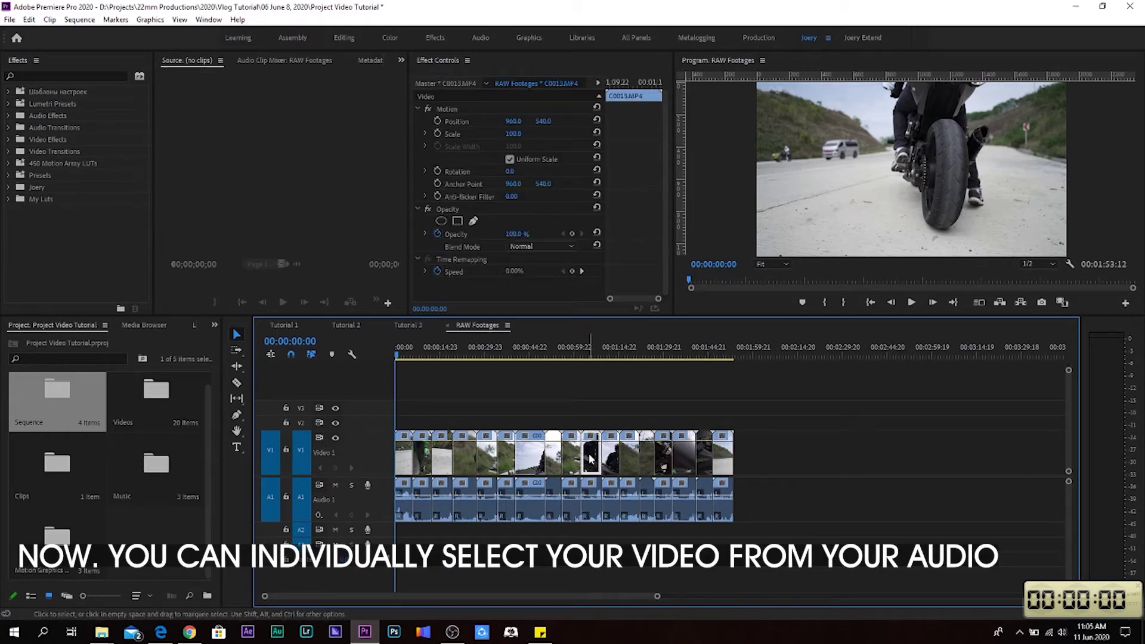
pyautogui.click(590, 464)
pyautogui.click(573, 462)
pyautogui.click(553, 463)
pyautogui.click(531, 462)
pyautogui.click(506, 462)
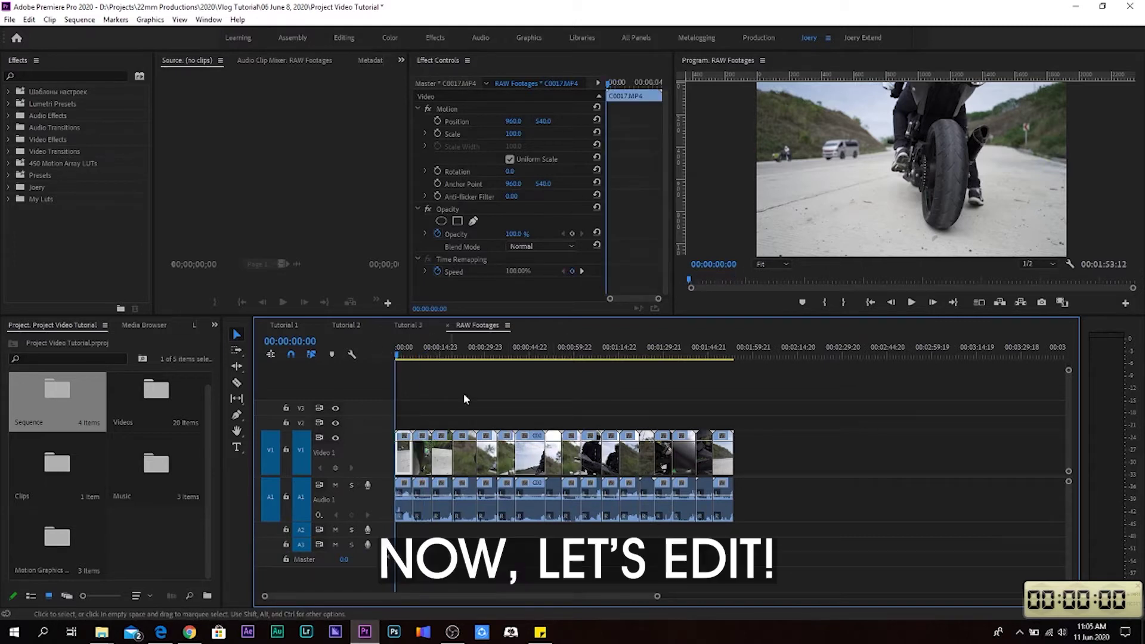
pyautogui.click(479, 403)
# - Zoom in and play RAW Footages, stopping and scrubbing through C0009 to 00:00:07:23
pyautogui.press('=')
pyautogui.press('=')
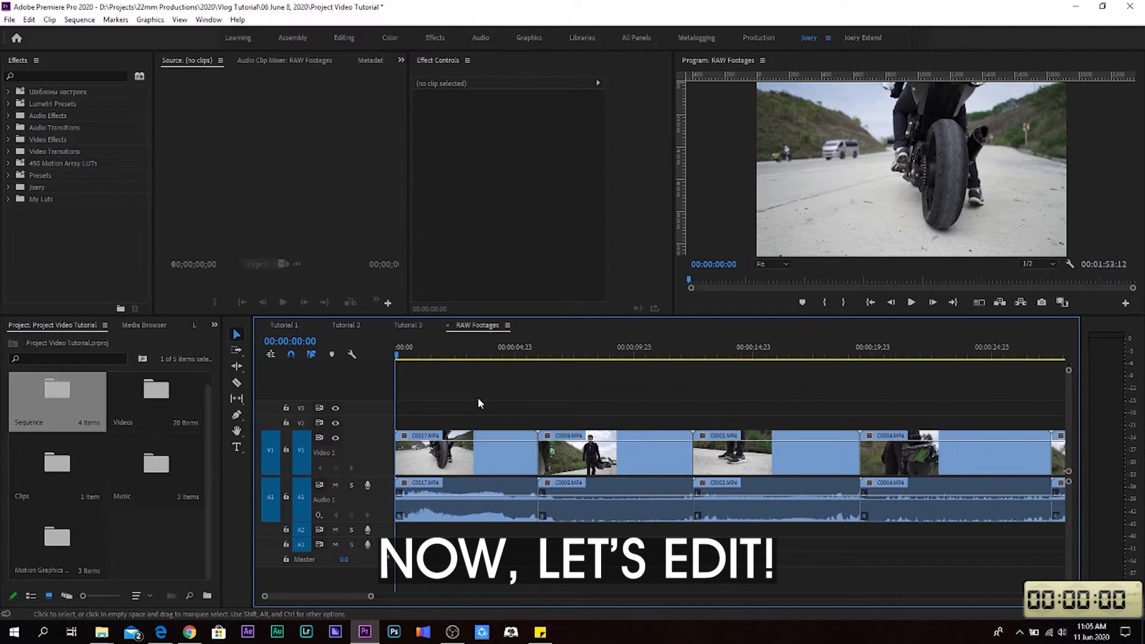
pyautogui.press('space')
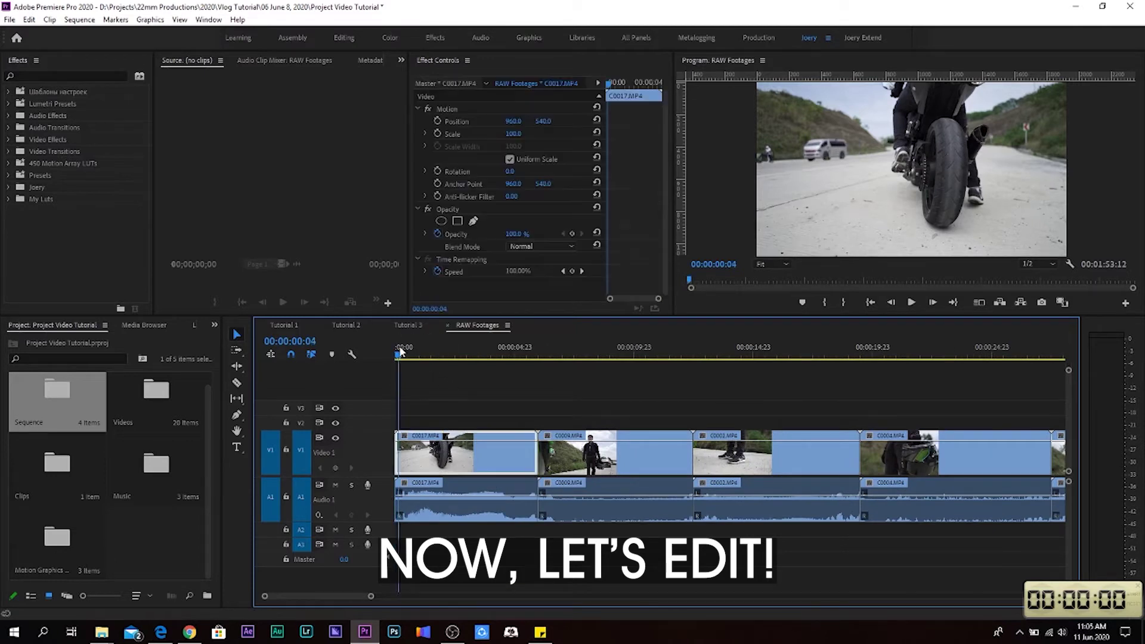
pyautogui.click(549, 377)
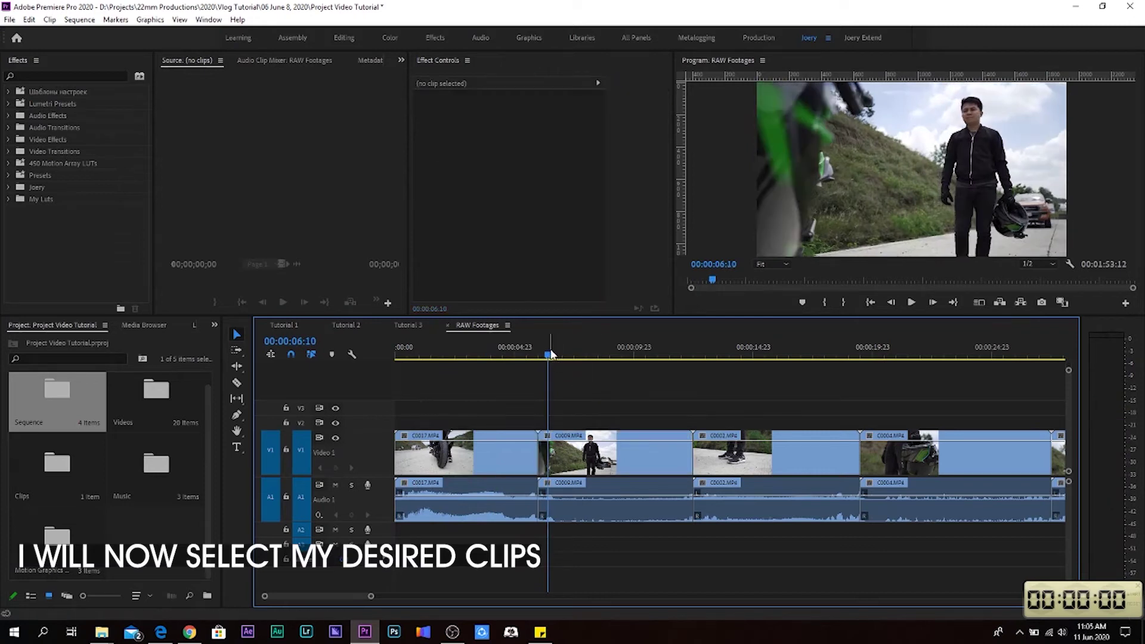
pyautogui.click(590, 453)
pyautogui.moveTo(550, 355); pyautogui.dragTo(589, 356)
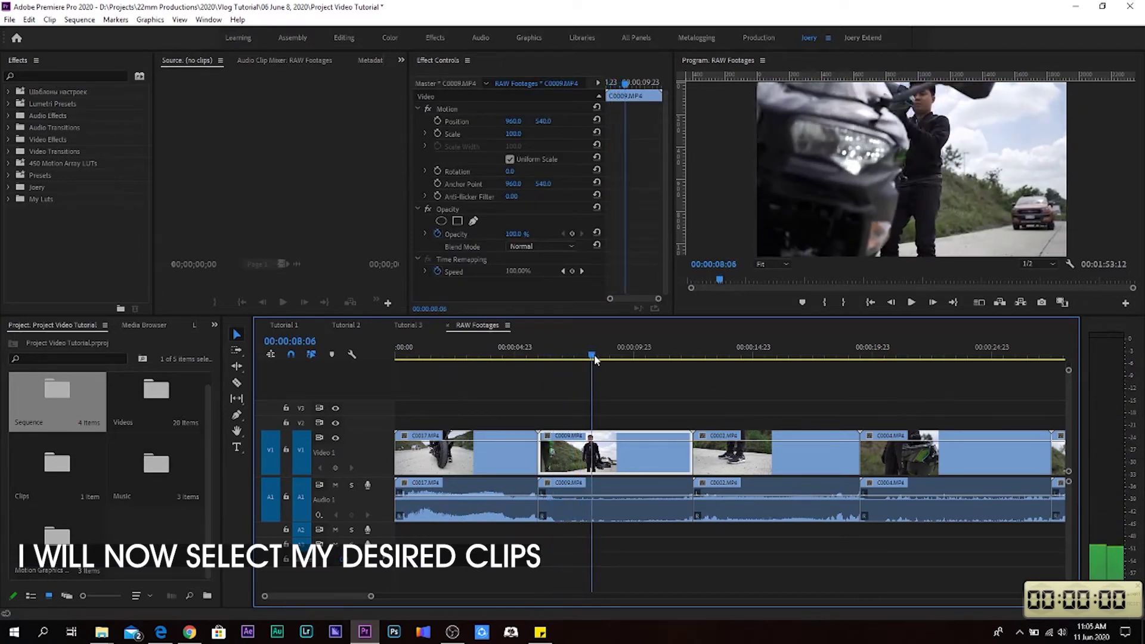
# - Scrub onto the C0002 walking-shoes clip and load it into the Source Monitor
pyautogui.click(790, 410)
pyautogui.moveTo(698, 357); pyautogui.dragTo(827, 375)
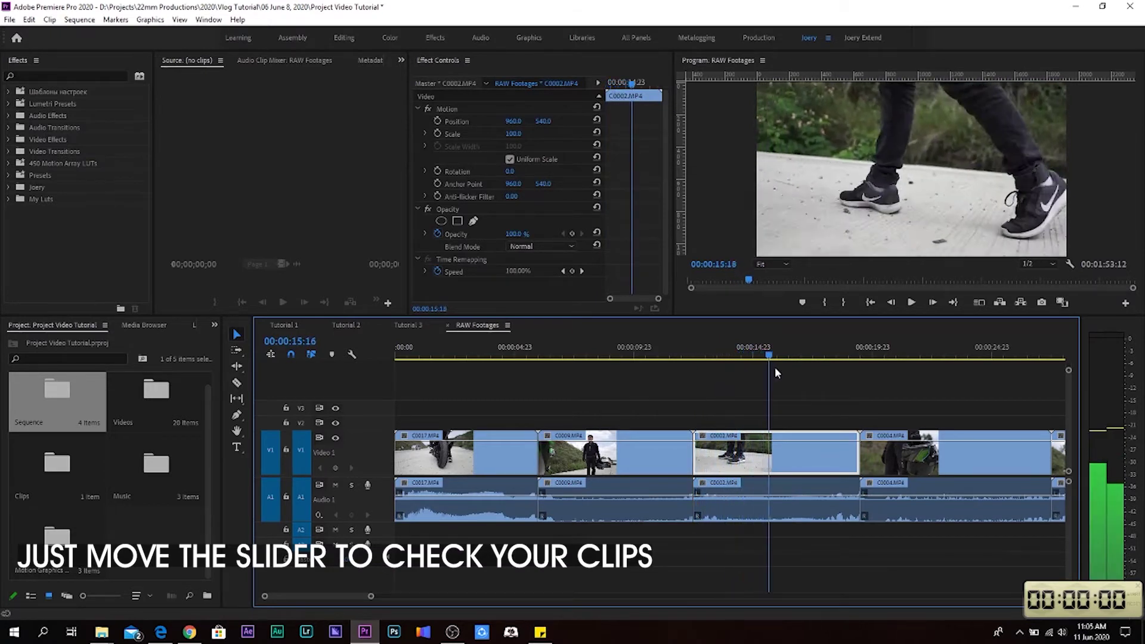
pyautogui.doubleClick(762, 469)
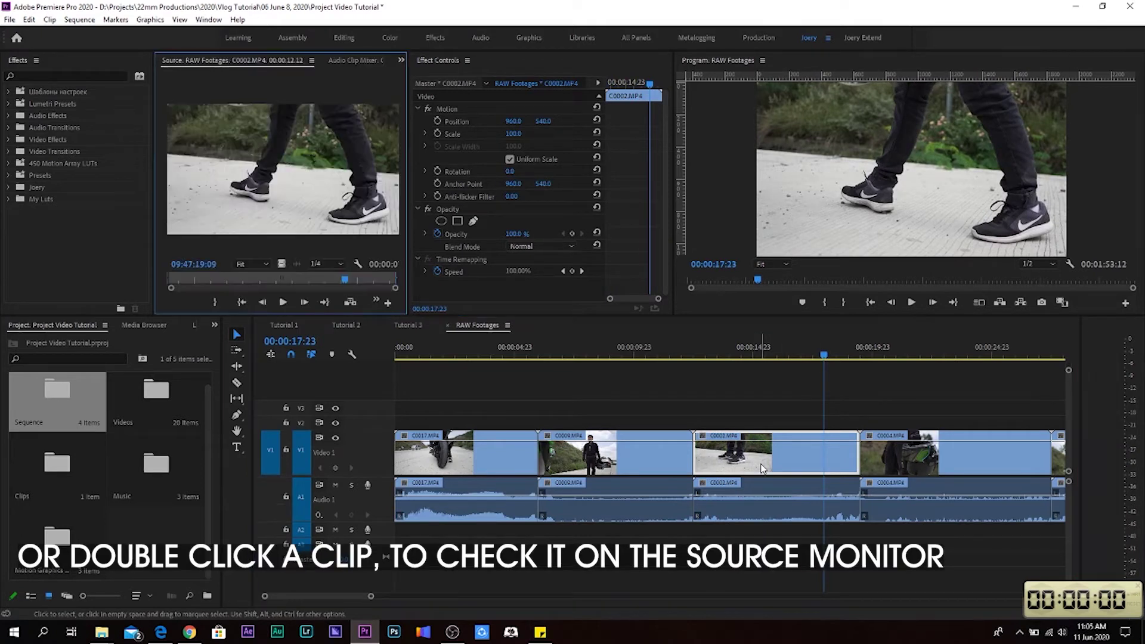
# - Preview C0002 in the Source Monitor up to 09:47:16:04, then bring up its Button Editor
pyautogui.click(175, 281)
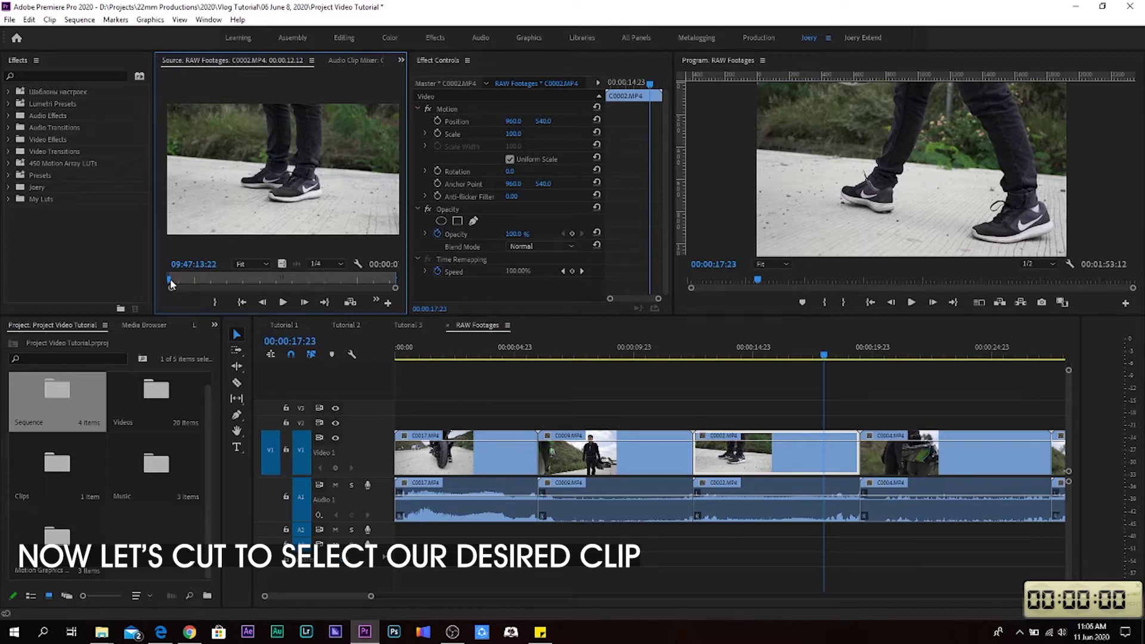
pyautogui.moveTo(170, 279); pyautogui.dragTo(218, 280)
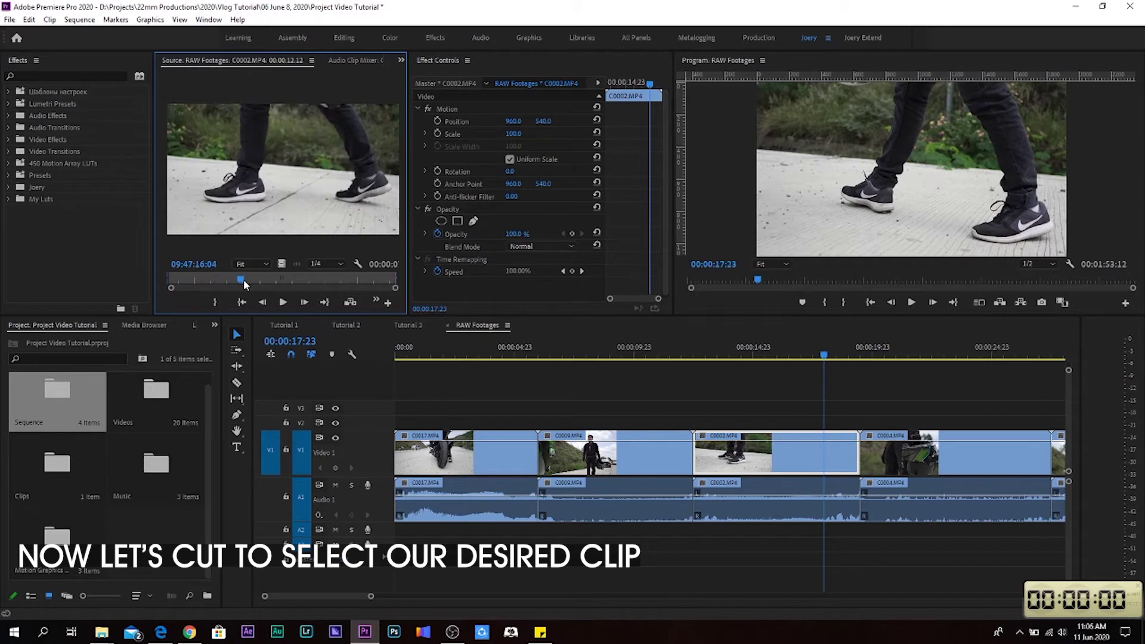
pyautogui.moveTo(220, 286); pyautogui.dragTo(247, 280)
pyautogui.click(390, 304)
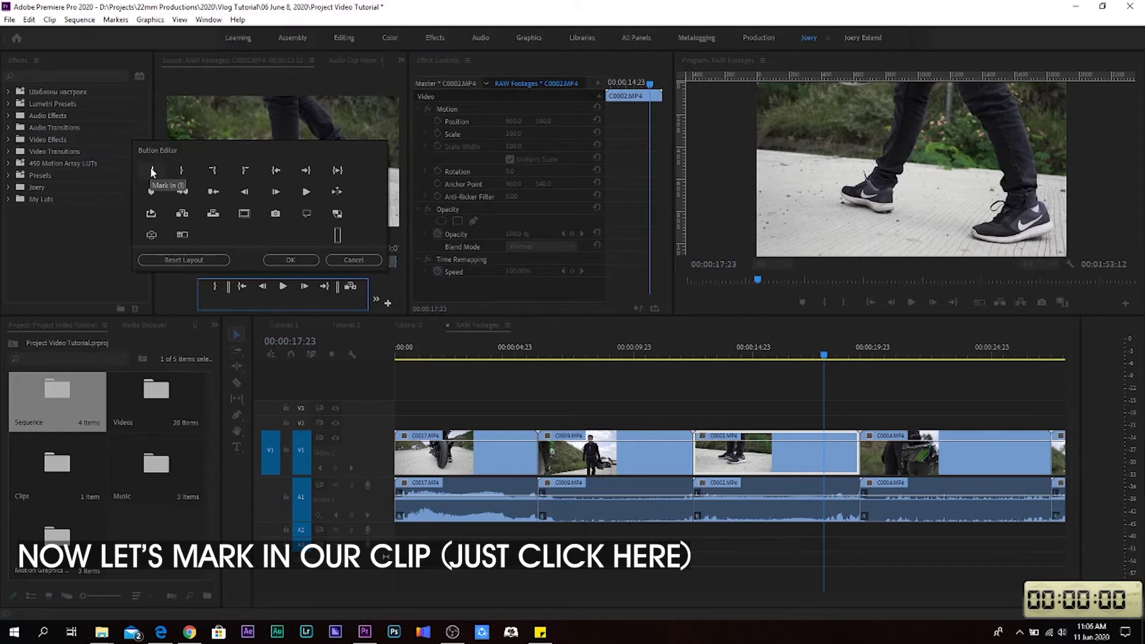
# - Add the Mark In button to the Source Monitor's button bar and confirm with OK
pyautogui.moveTo(152, 172); pyautogui.dragTo(207, 293)
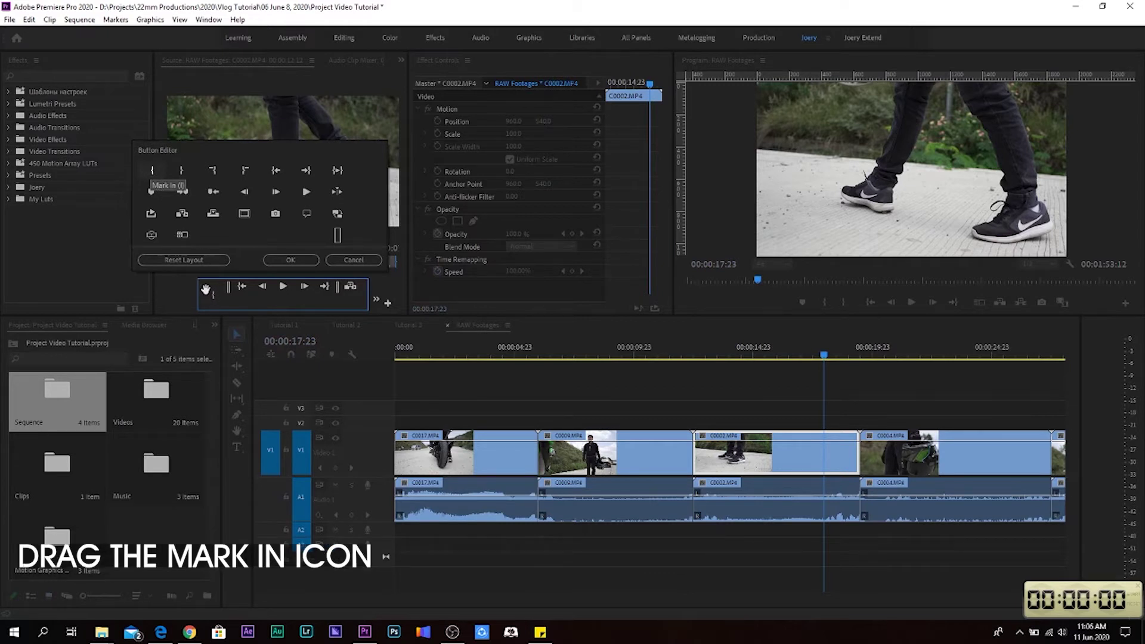
pyautogui.moveTo(204, 289); pyautogui.dragTo(242, 287)
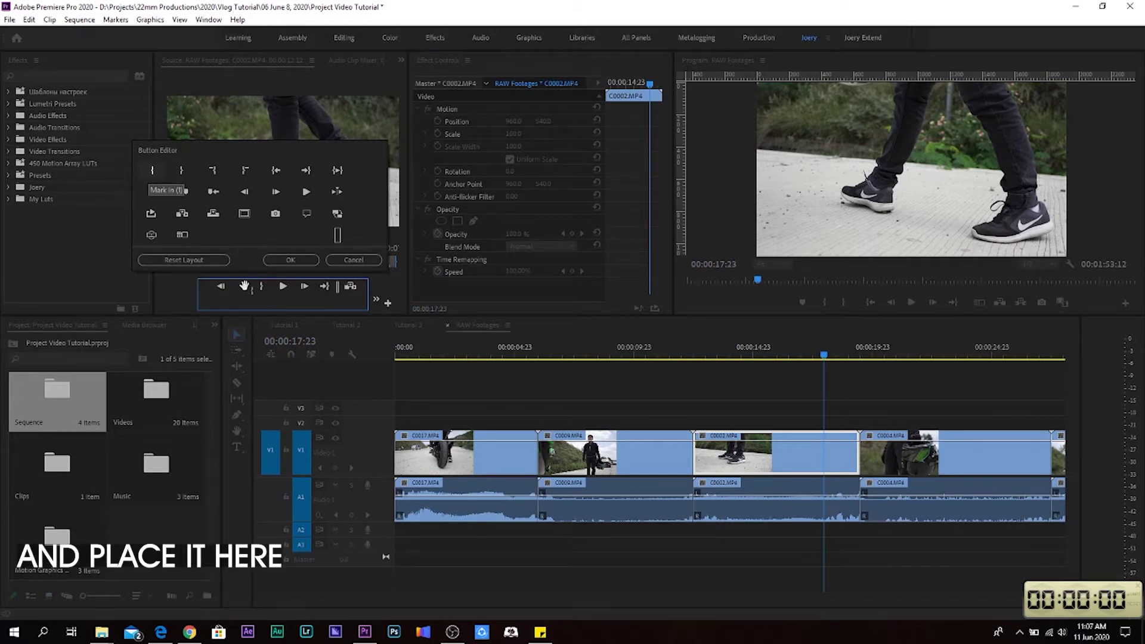
pyautogui.click(309, 261)
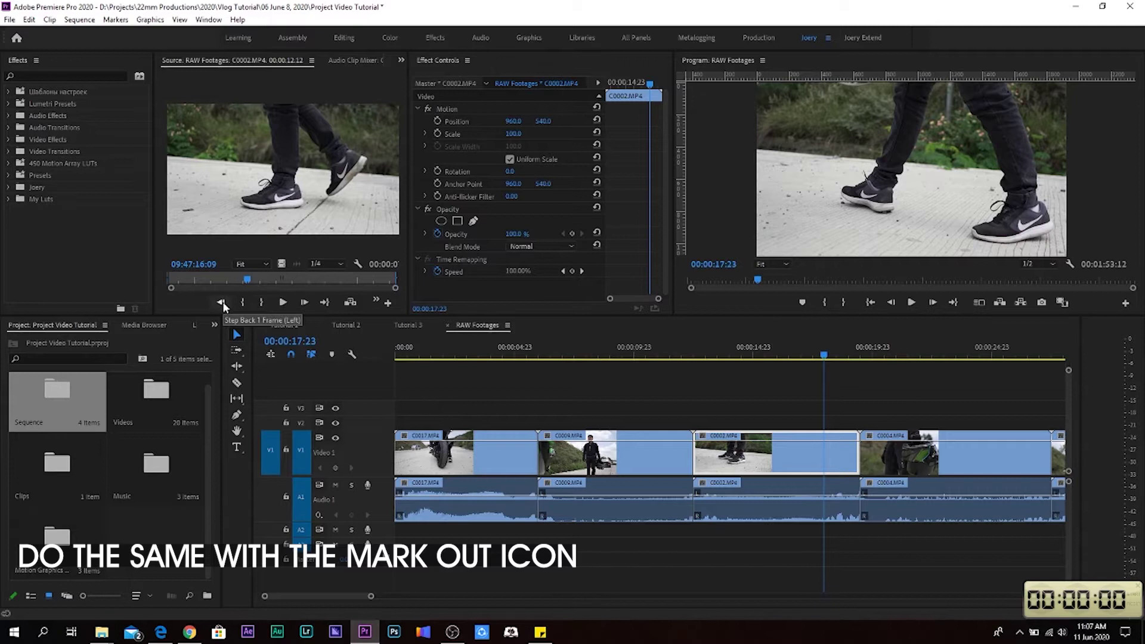
# - Mark In and Out points on C0002 to keep a 1:23 section of the walking shot
pyautogui.click(239, 281)
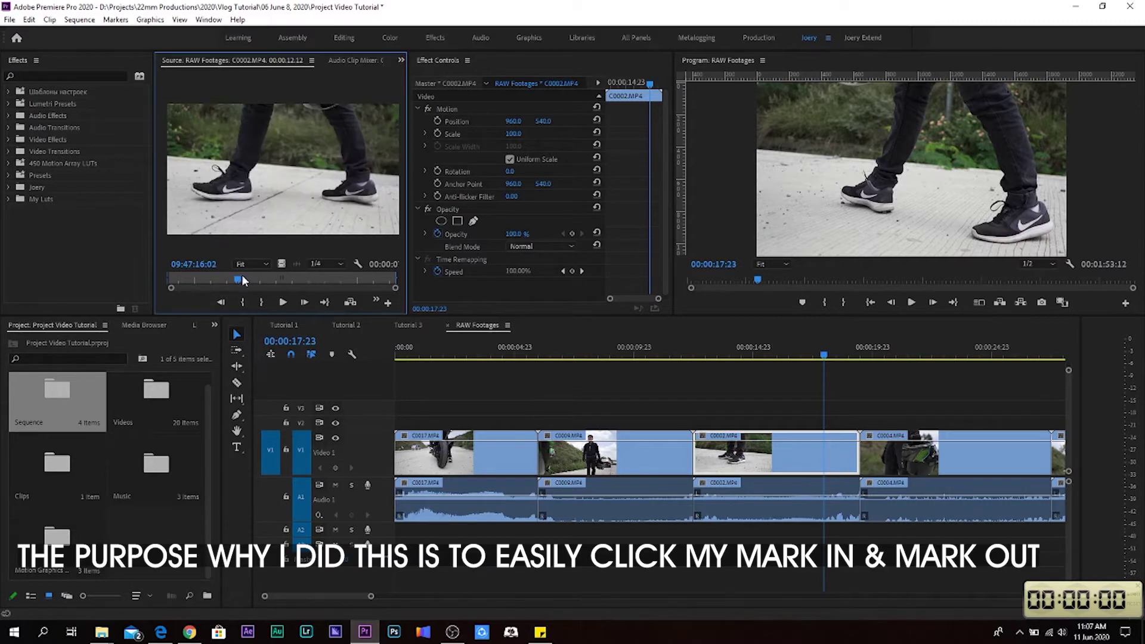
pyautogui.click(242, 301)
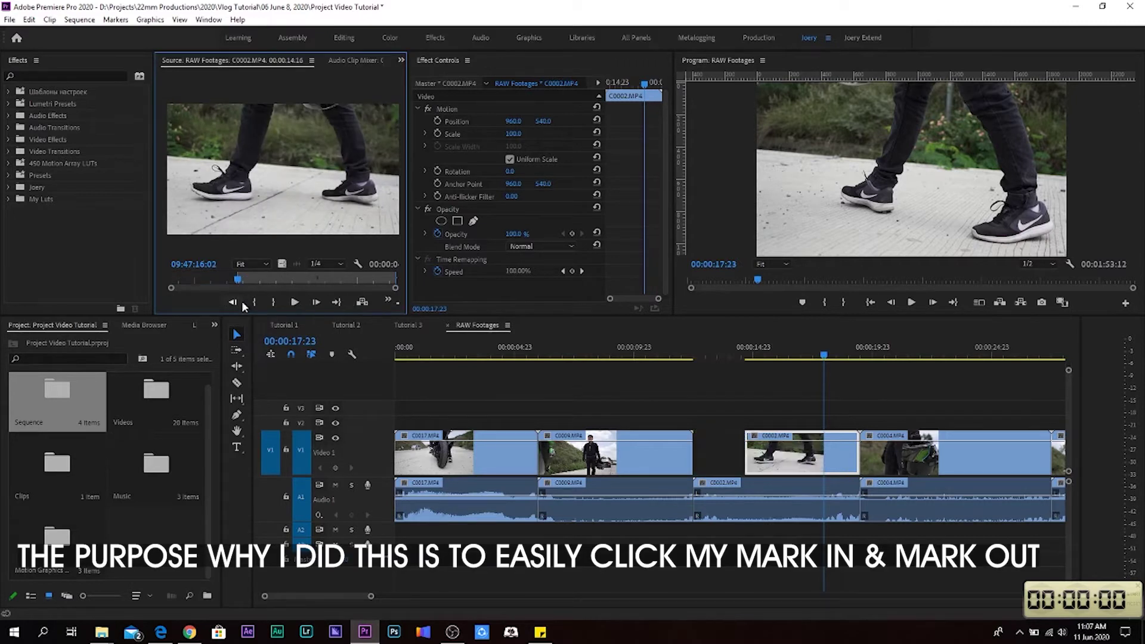
pyautogui.moveTo(238, 282); pyautogui.dragTo(300, 285)
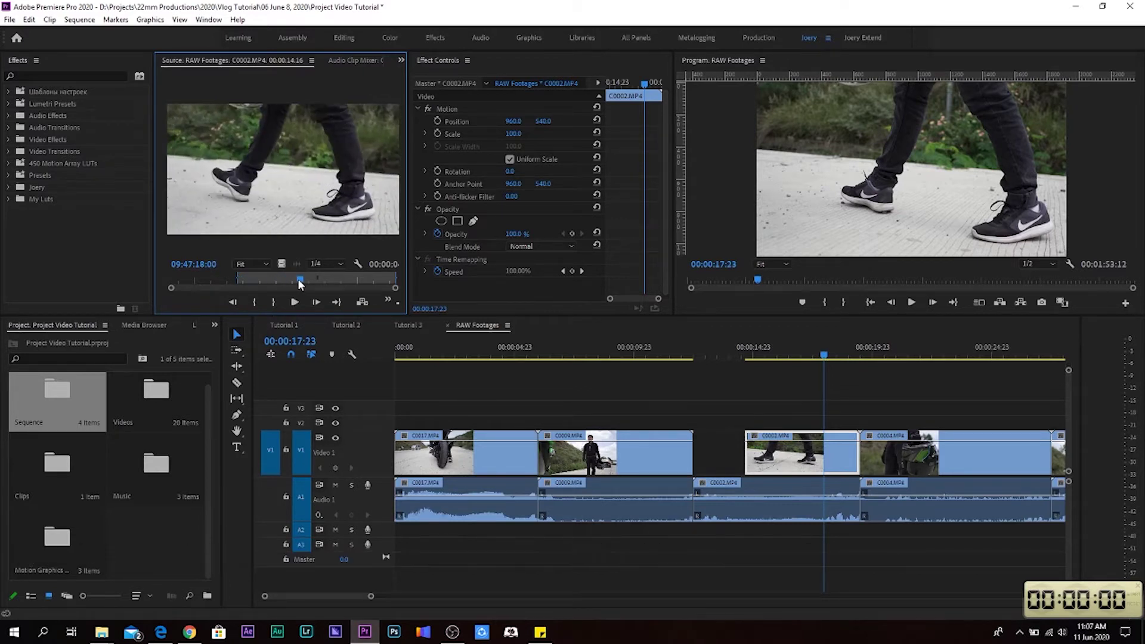
pyautogui.click(273, 302)
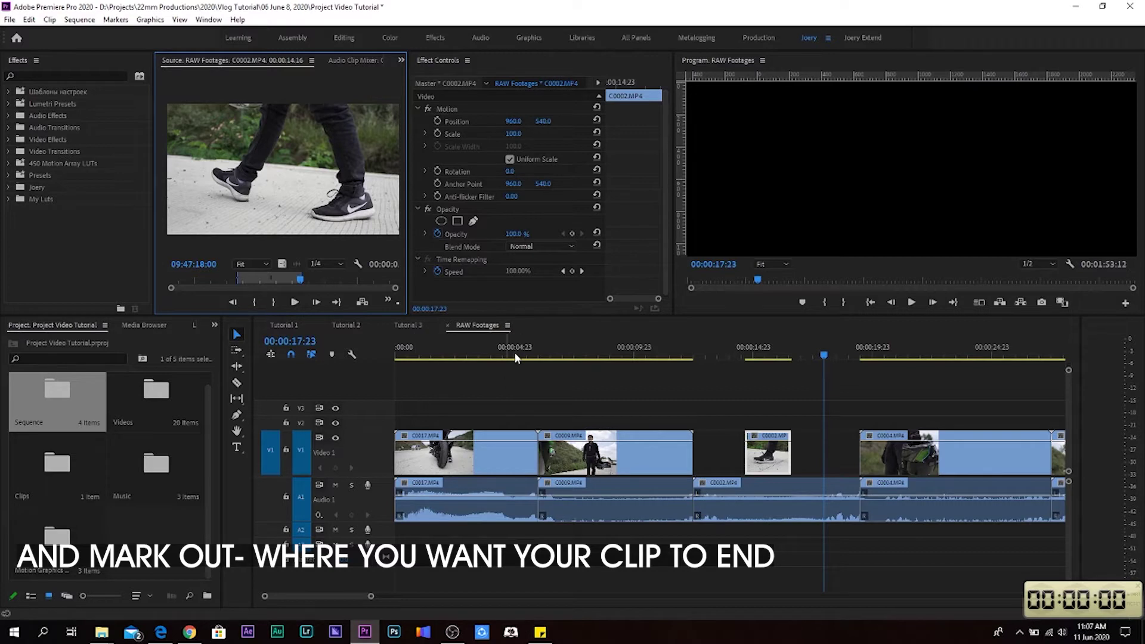
pyautogui.rightClick(777, 463)
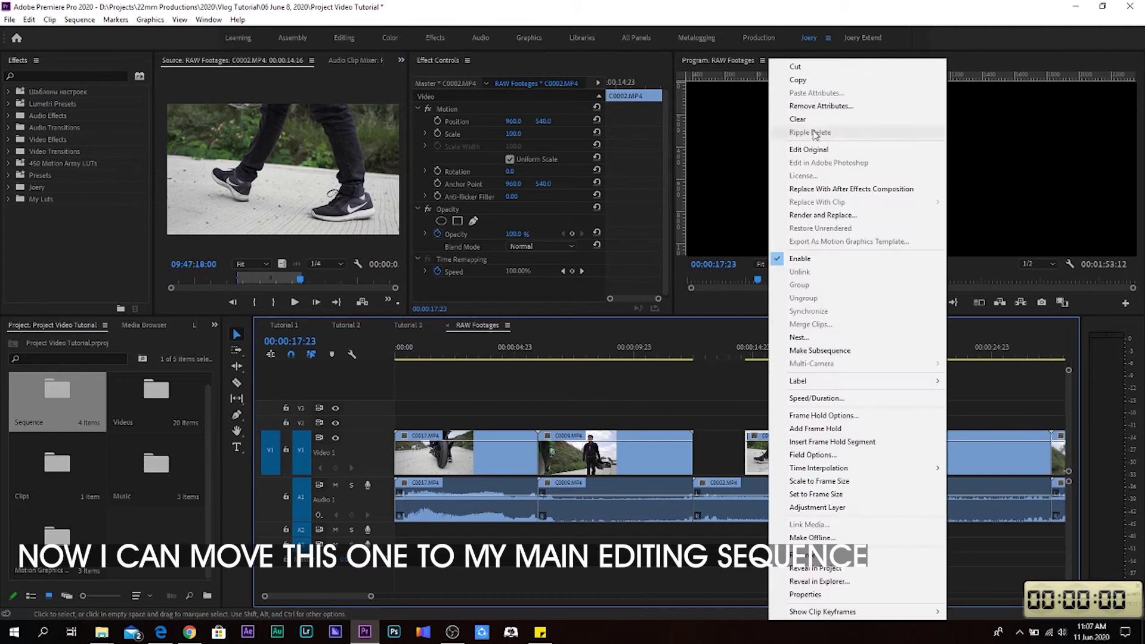
# - Cut C0002 from RAW Footages and paste it at the start of Tutorial 3's Video 1
pyautogui.click(812, 68)
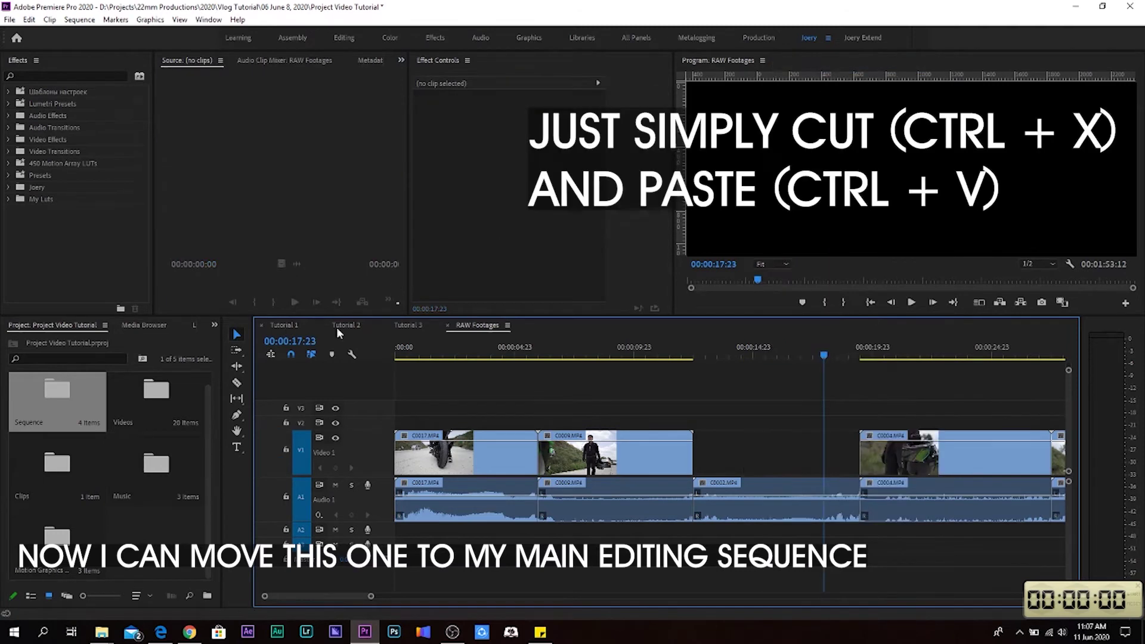
pyautogui.click(413, 323)
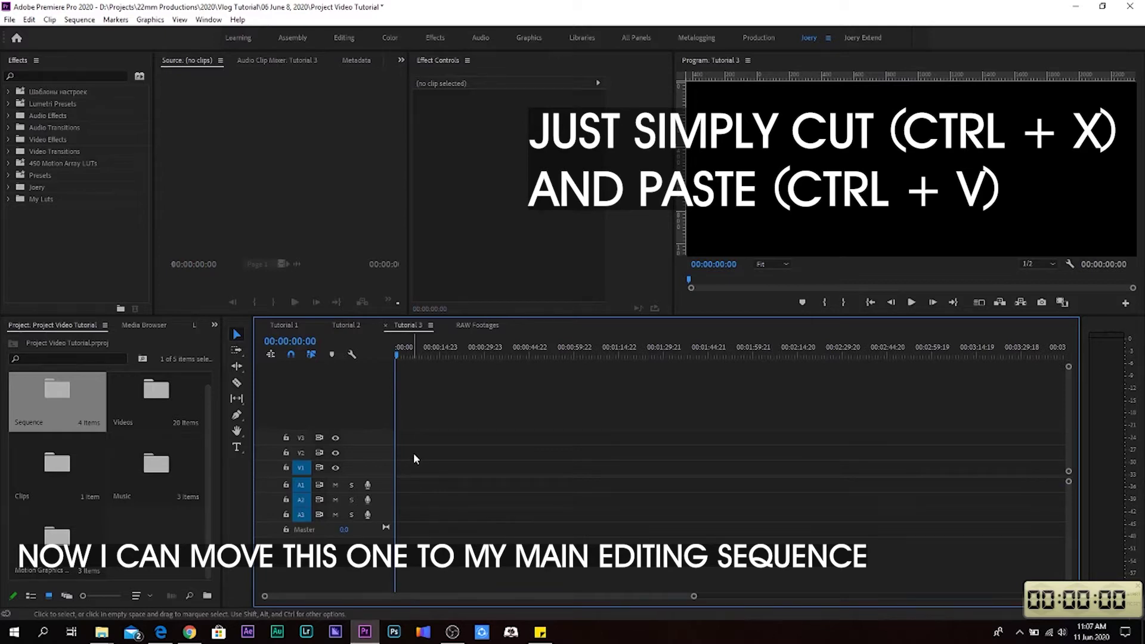
pyautogui.hotkey('ctrl', 'v')
pyautogui.click(461, 448)
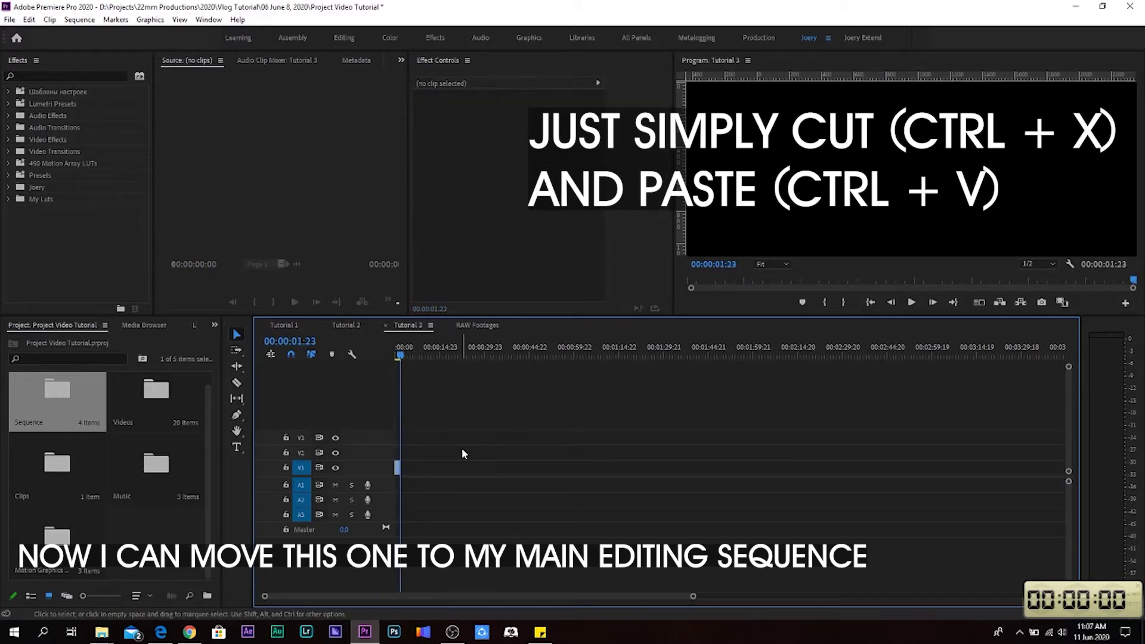
pyautogui.press('=')
pyautogui.press('=')
pyautogui.press('=')
pyautogui.press('=')
pyautogui.press('=')
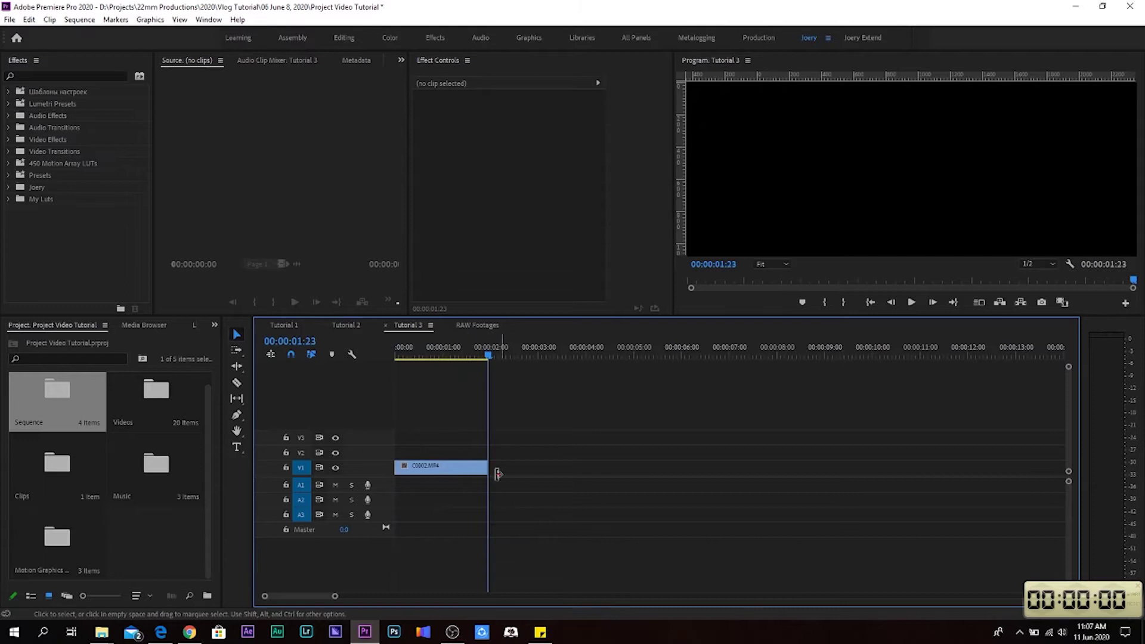
pyautogui.doubleClick(380, 466)
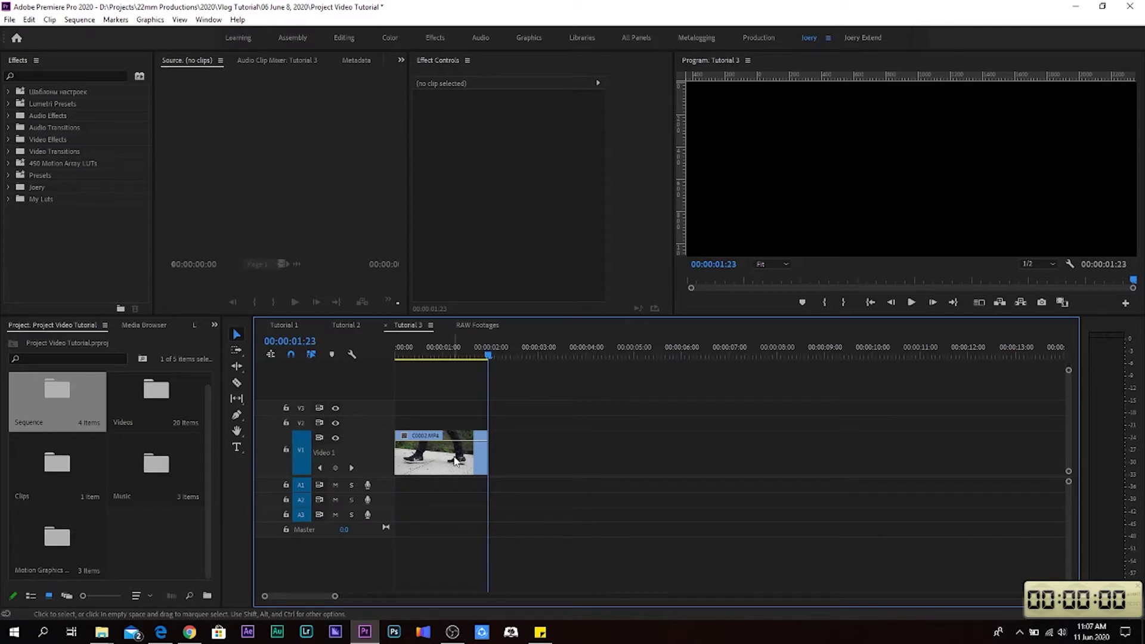
# - Load C0004 from RAW Footages into the Source Monitor and set its In point
pyautogui.click(474, 325)
pyautogui.click(860, 357)
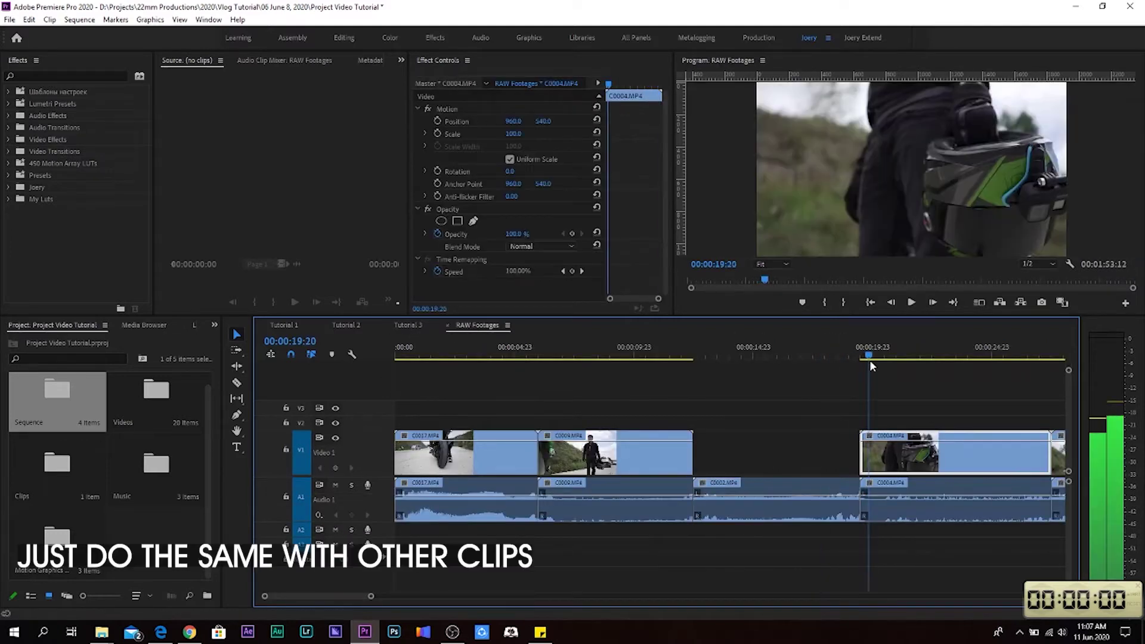
pyautogui.moveTo(861, 357); pyautogui.dragTo(882, 356)
pyautogui.press('f')
pyautogui.moveTo(216, 280); pyautogui.dragTo(308, 283)
pyautogui.click(243, 302)
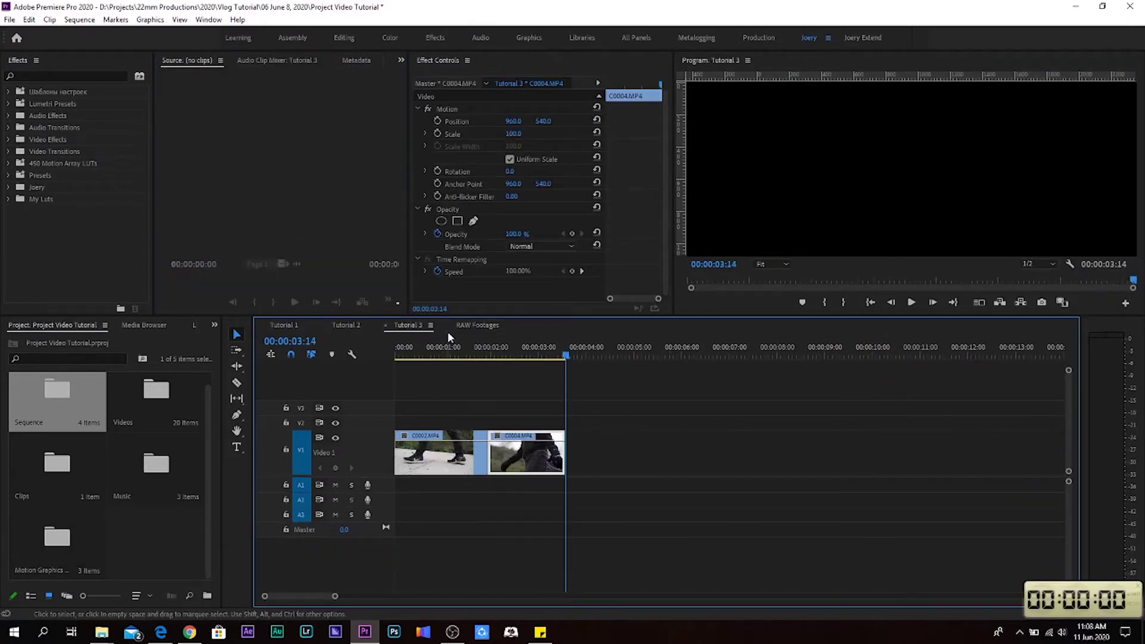
# - Zoom out to the whole RAW Footages sequence and move the playhead onto C0008
pyautogui.click(478, 325)
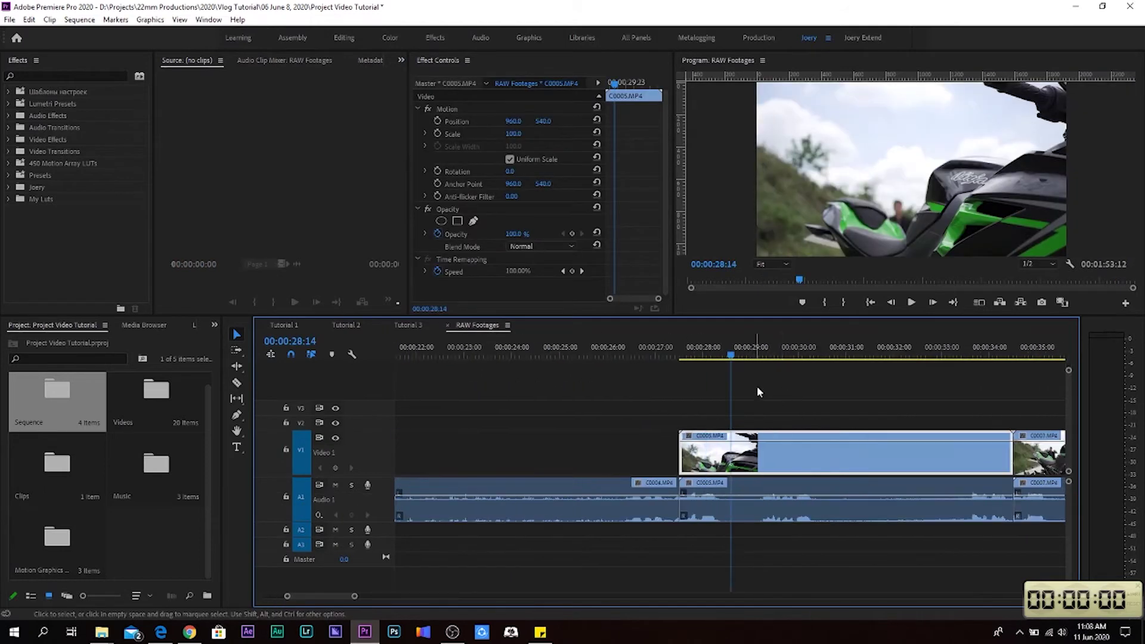
pyautogui.press('-')
pyautogui.click(894, 346)
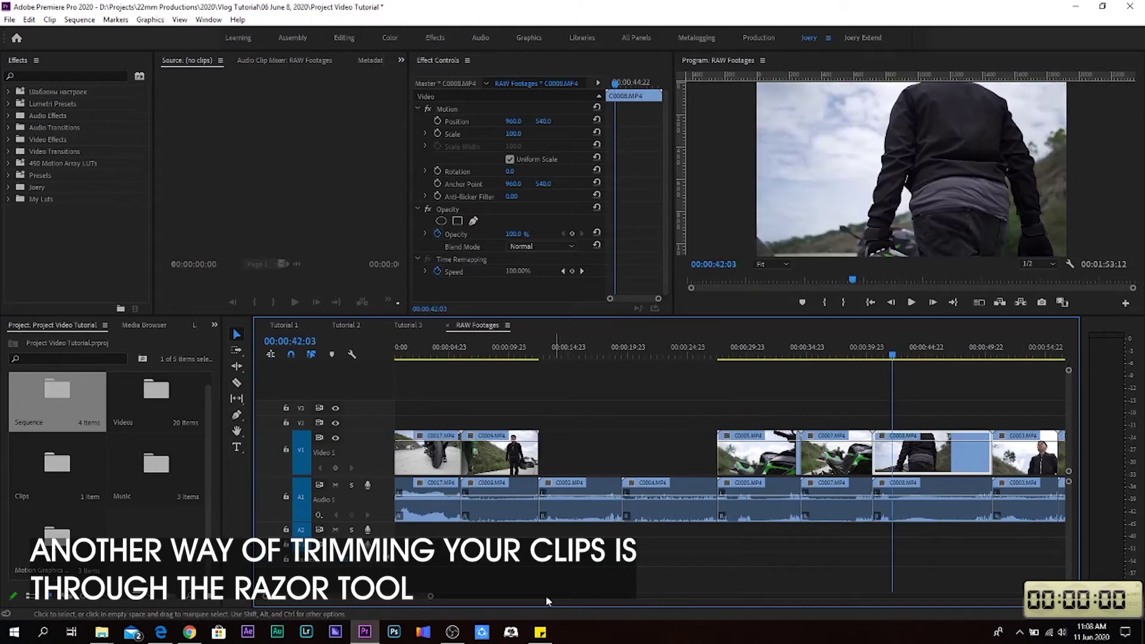
pyautogui.moveTo(431, 596); pyautogui.dragTo(745, 596)
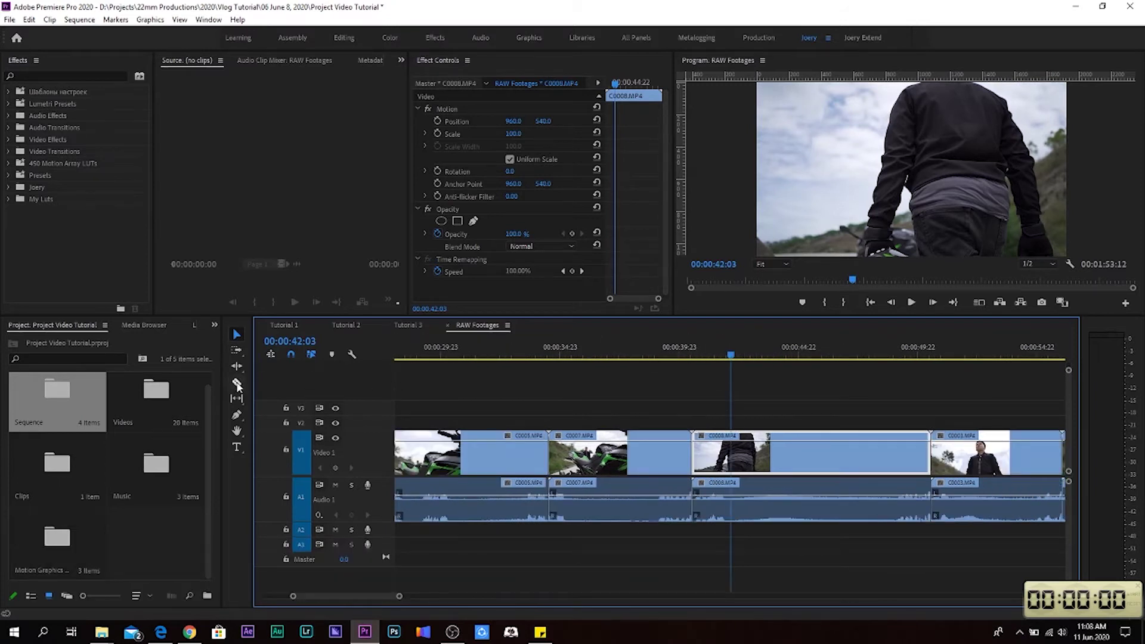
# - Razor-cut C0008 at 00:00:43:02 and 00:00:47:21, then return to the Selection tool
pyautogui.moveTo(706, 362); pyautogui.dragTo(753, 389)
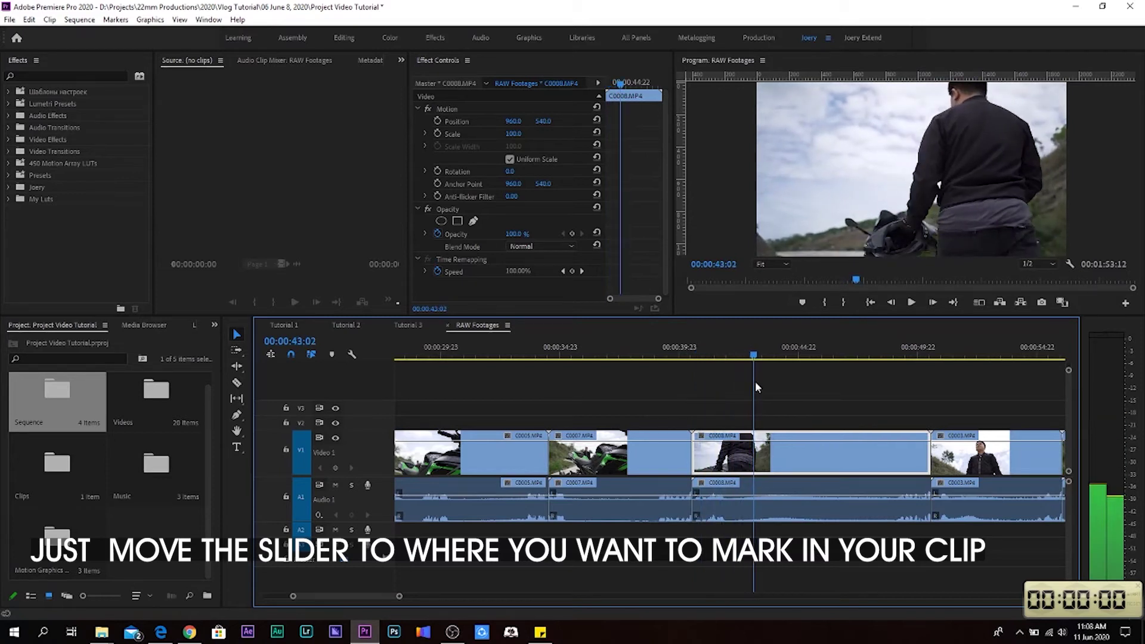
pyautogui.moveTo(752, 389); pyautogui.dragTo(756, 388)
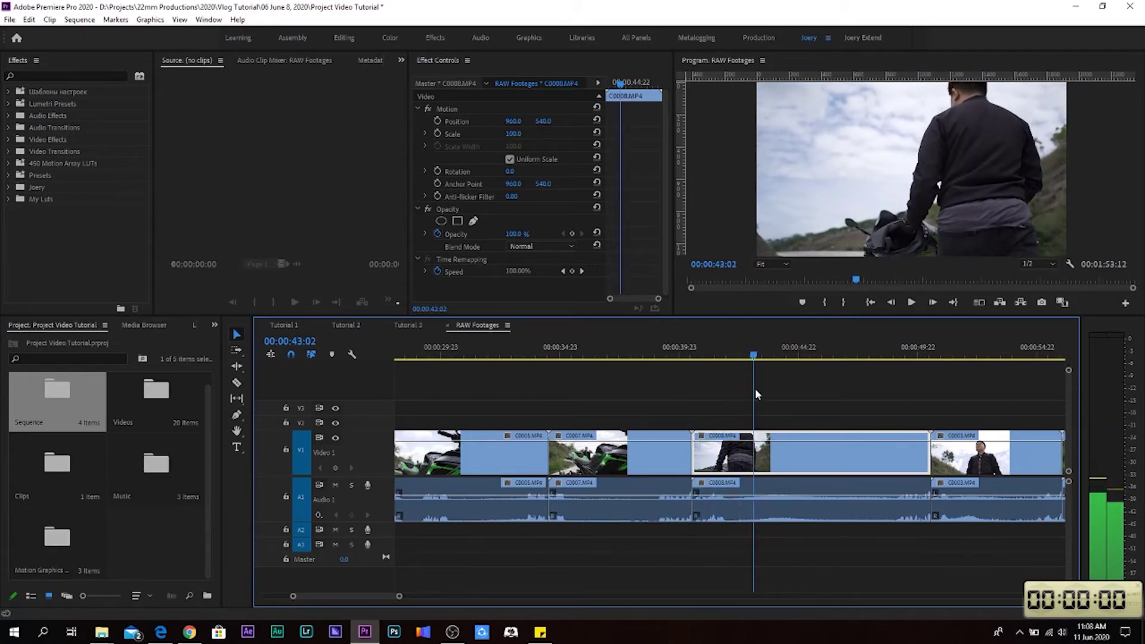
pyautogui.click(237, 382)
pyautogui.click(755, 457)
pyautogui.moveTo(763, 353); pyautogui.dragTo(800, 360)
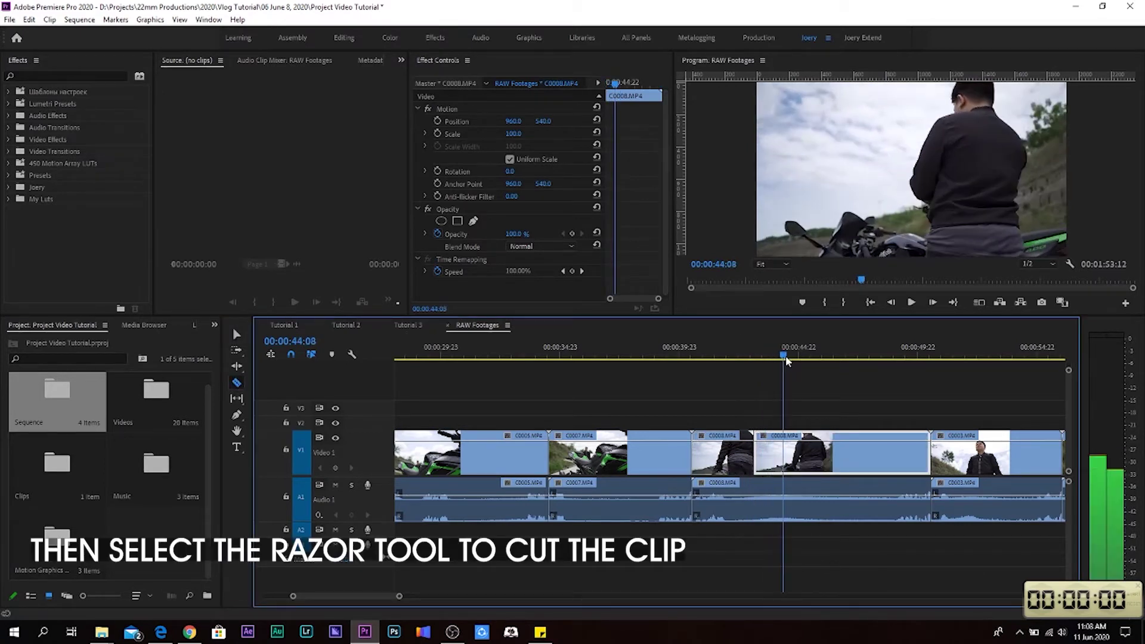
pyautogui.moveTo(801, 365); pyautogui.dragTo(868, 388)
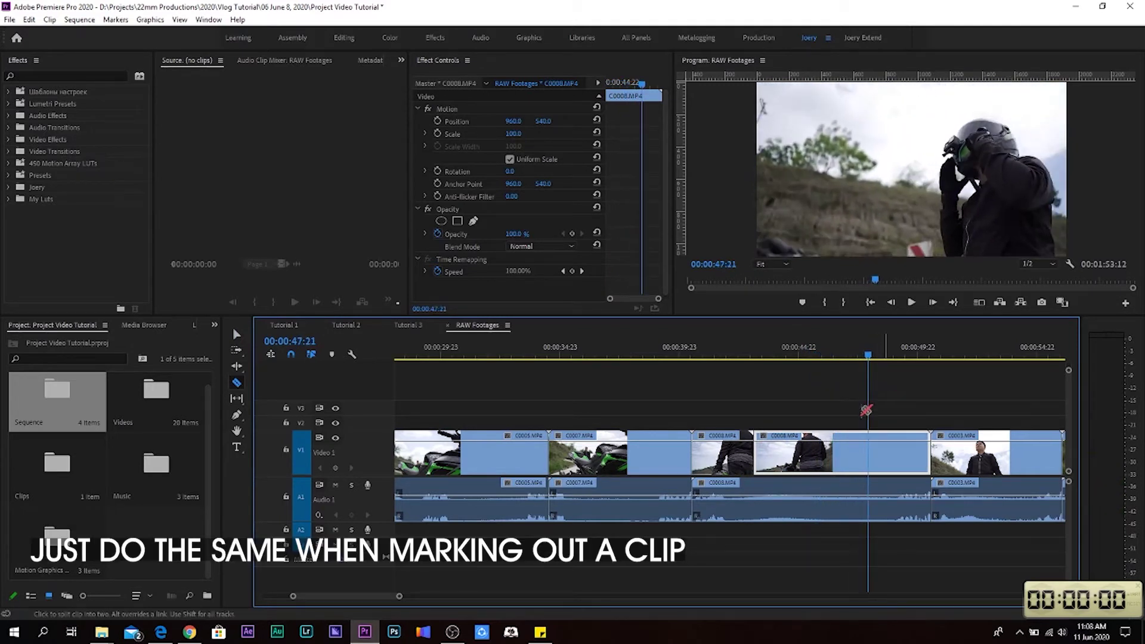
pyautogui.click(875, 463)
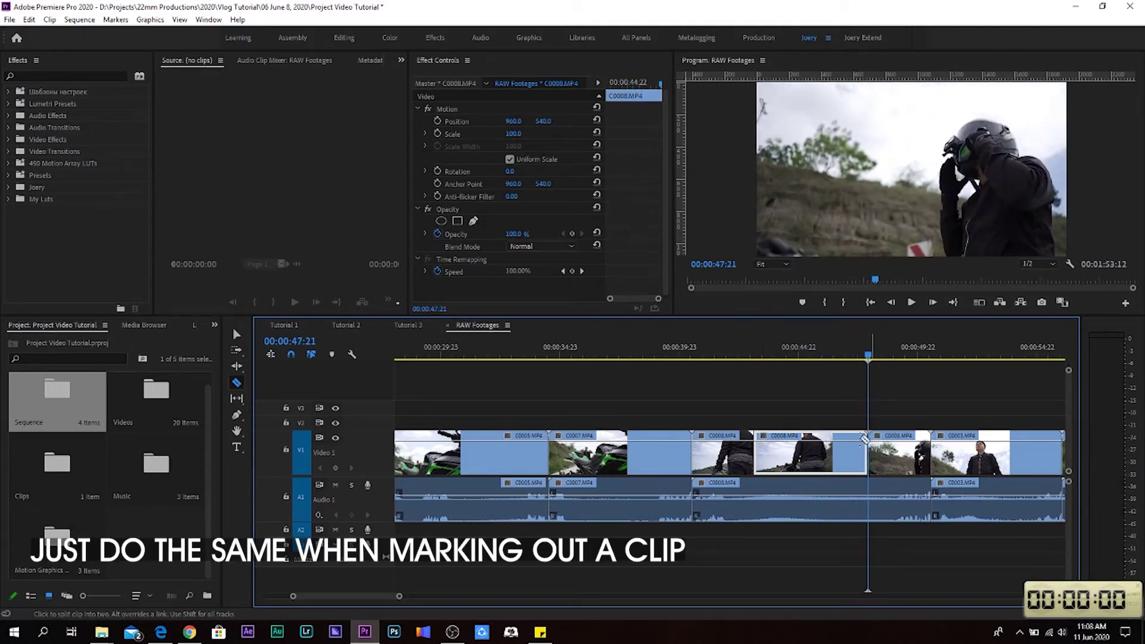
pyautogui.click(239, 334)
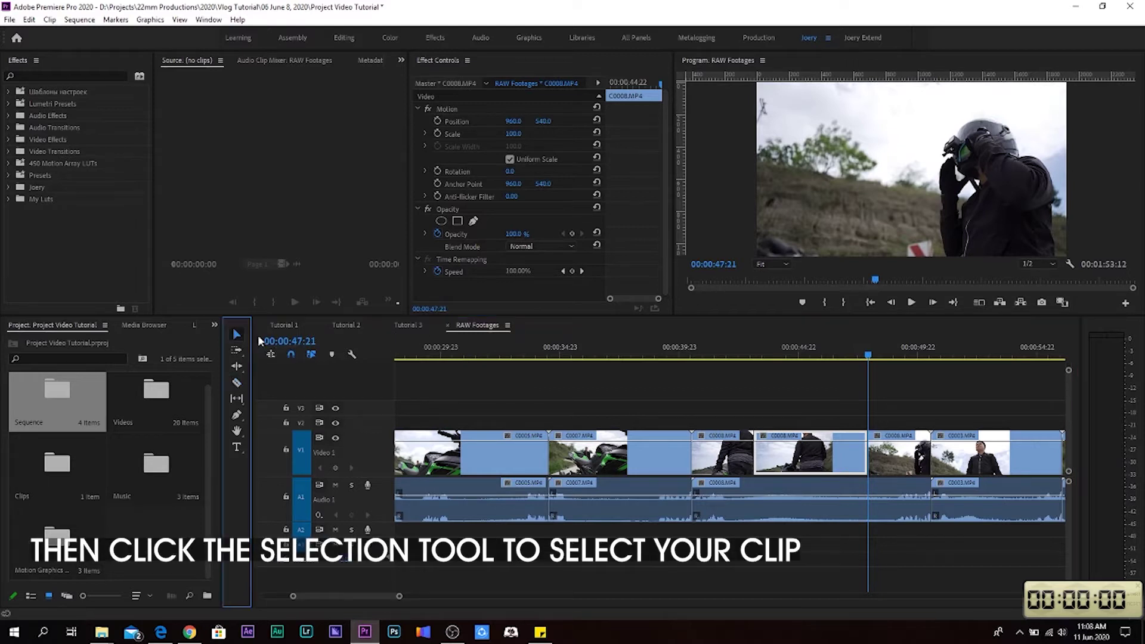
# - Cut the isolated C0008 section from RAW Footages and paste it into Tutorial 3 after C0004
pyautogui.rightClick(806, 459)
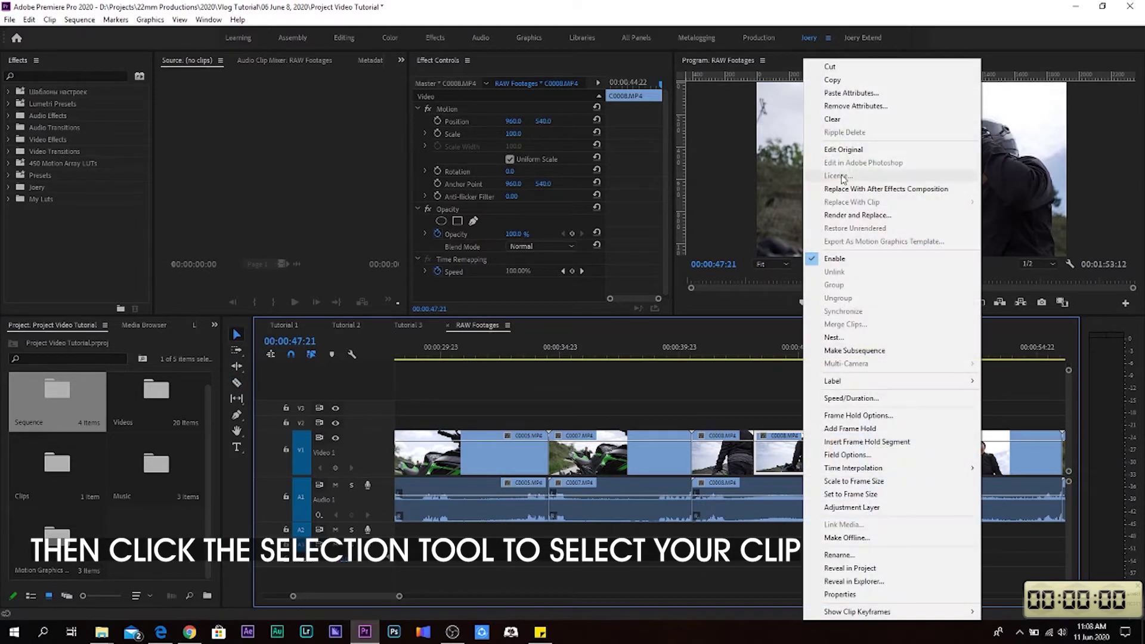
pyautogui.click(859, 69)
pyautogui.click(410, 324)
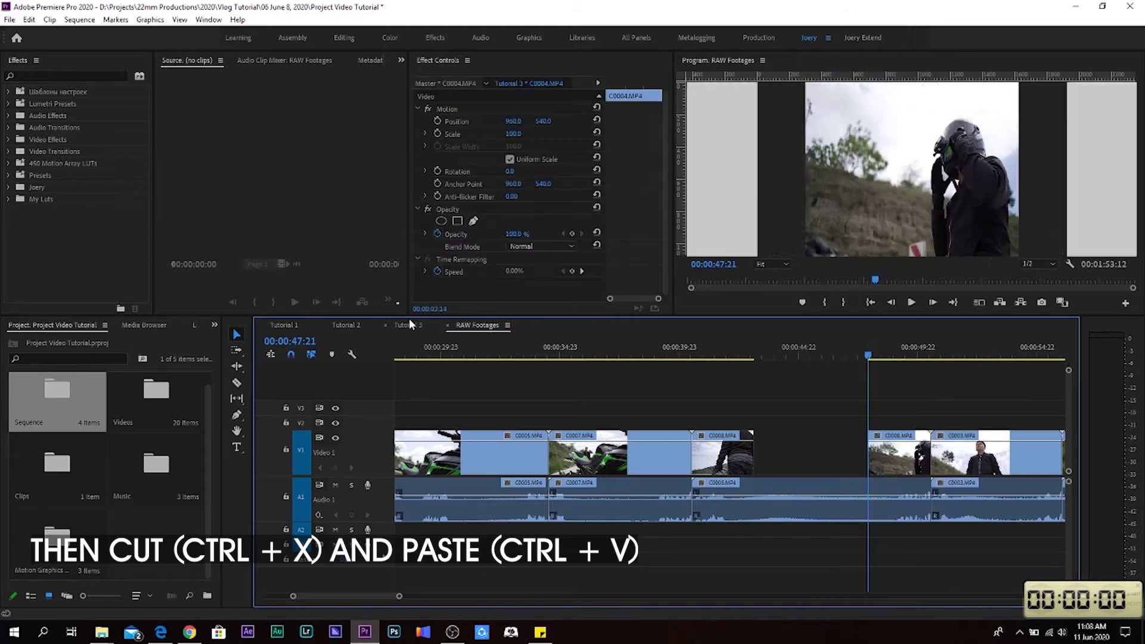
pyautogui.hotkey('ctrl', 'v')
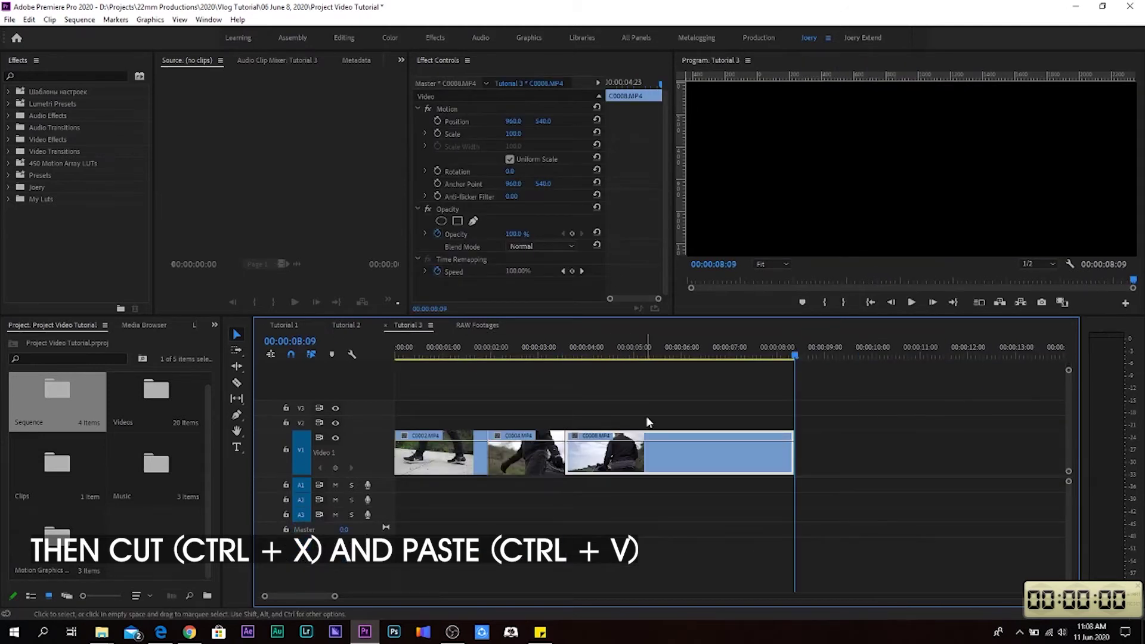
pyautogui.moveTo(571, 352); pyautogui.dragTo(592, 354)
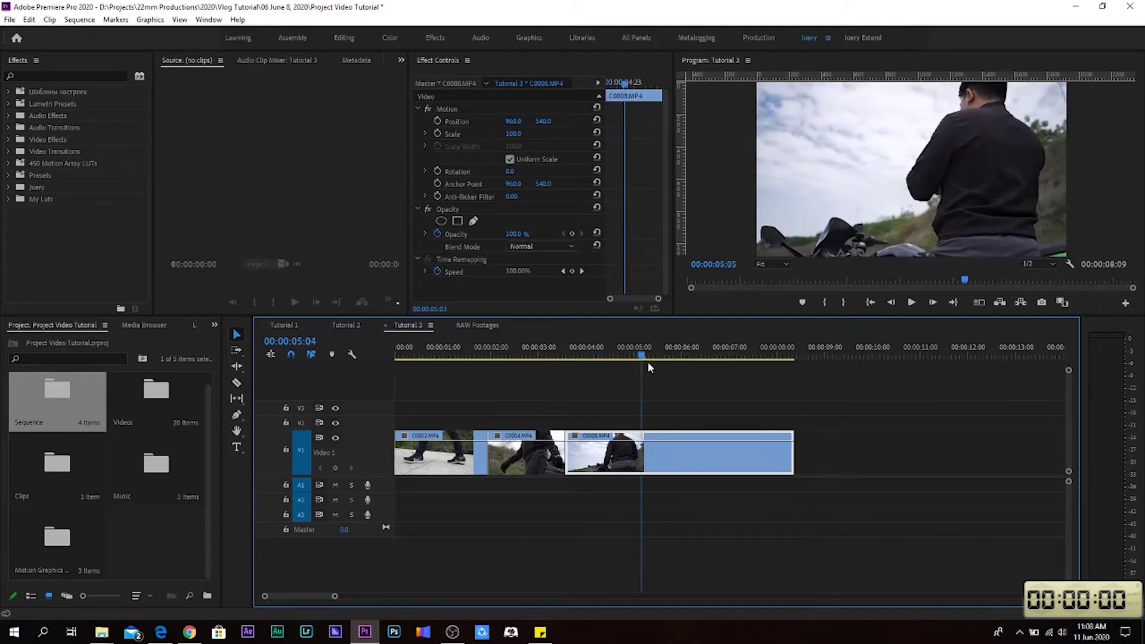
pyautogui.moveTo(593, 358)
pyautogui.mouseDown()
pyautogui.moveTo(752, 374)
pyautogui.moveTo(389, 386)
pyautogui.mouseUp()
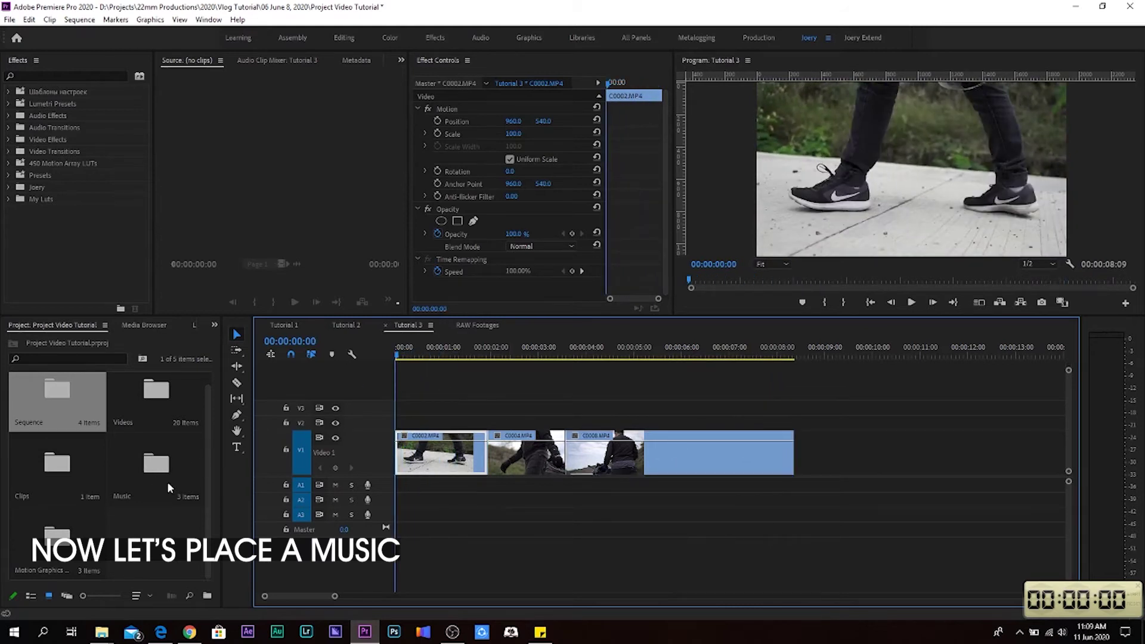
# - Import the Love of Mine MP3 into the Music bin and place it on A1
pyautogui.click(153, 473)
pyautogui.hotkey('ctrl', 'i')
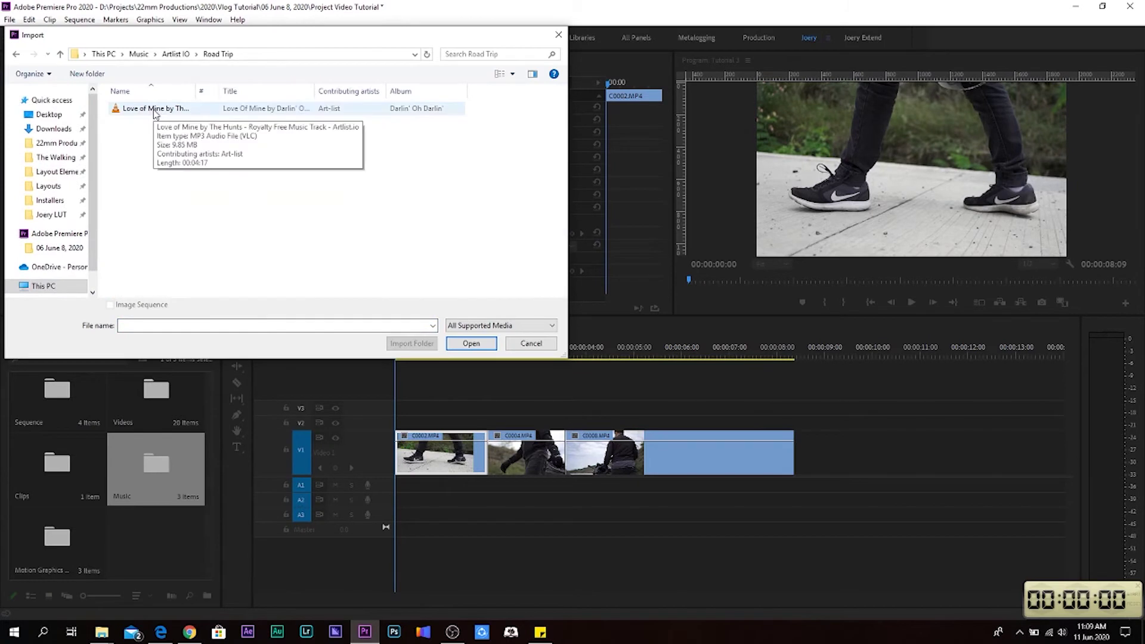
pyautogui.doubleClick(153, 110)
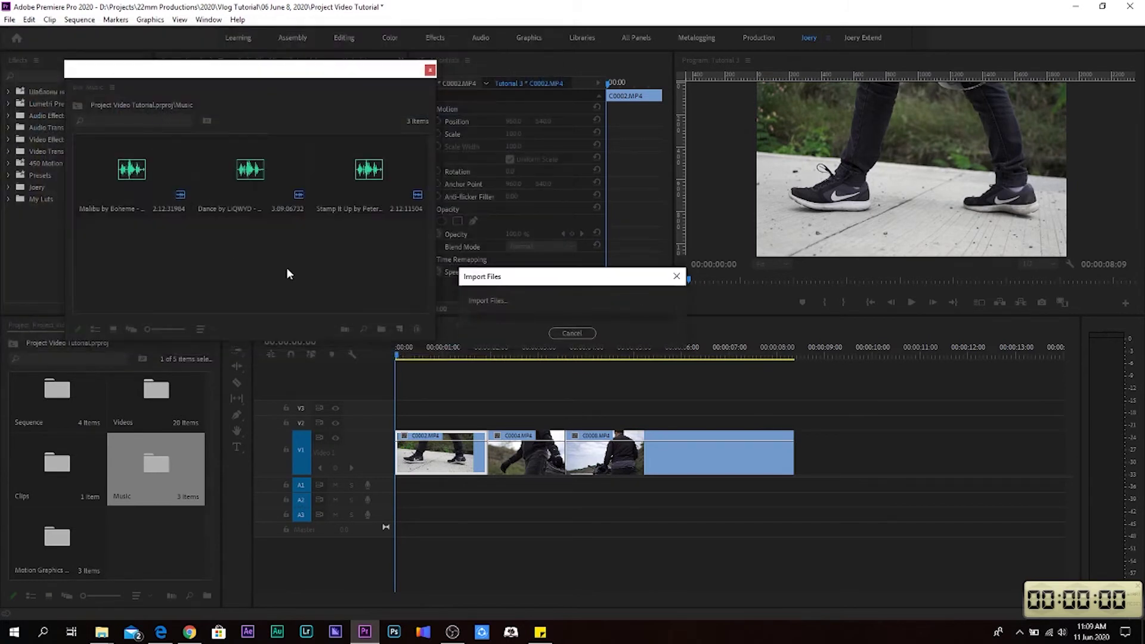
pyautogui.moveTo(149, 254); pyautogui.dragTo(410, 492)
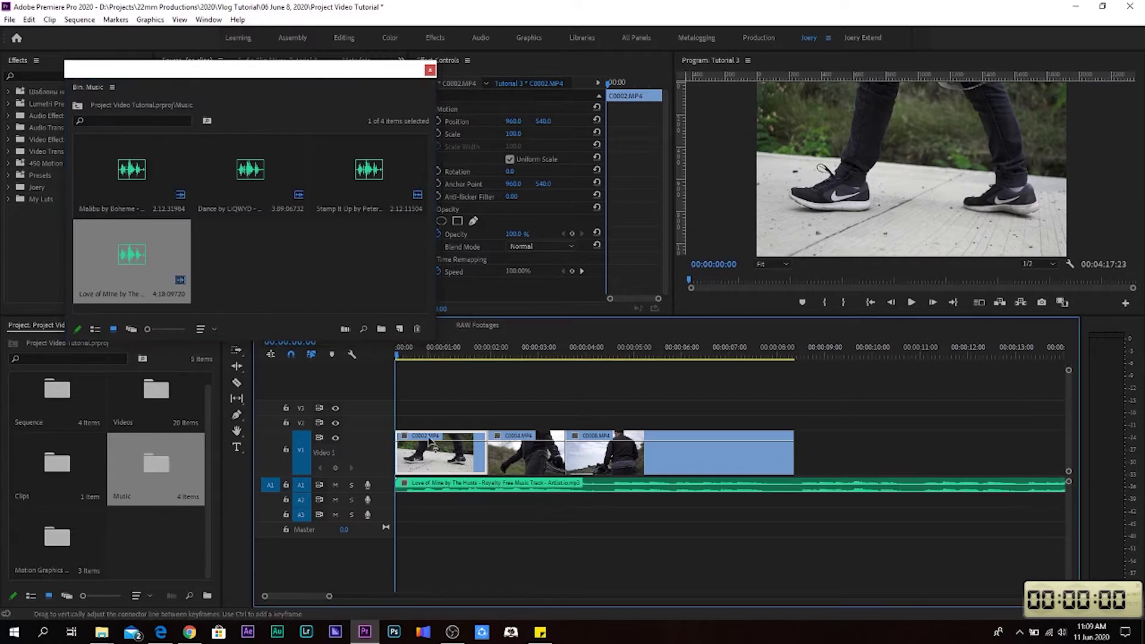
pyautogui.click(430, 70)
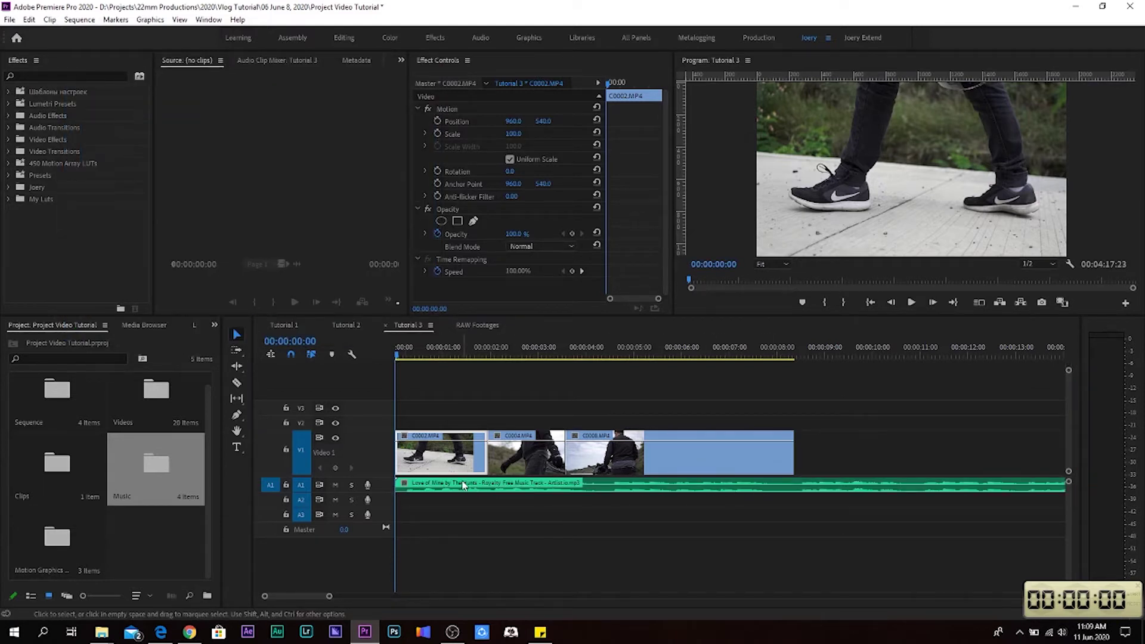
# - Expand A1 and preview the sequence with the music, parking at about 00:00:06:00
pyautogui.doubleClick(387, 485)
pyautogui.press('space')
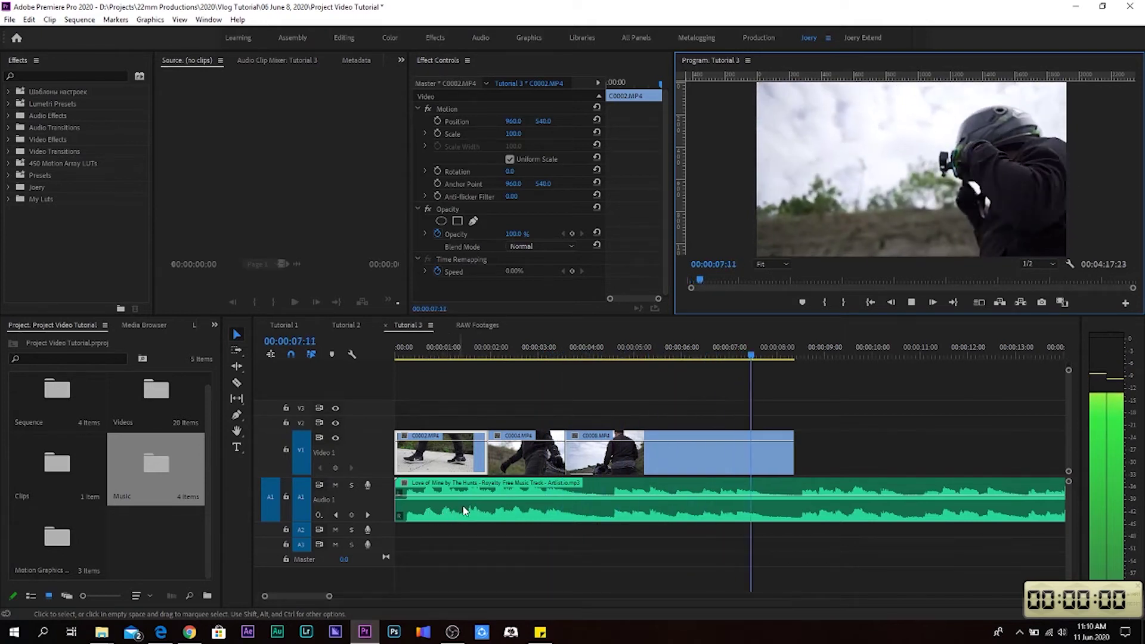
pyautogui.click(533, 500)
pyautogui.moveTo(579, 356); pyautogui.dragTo(693, 366)
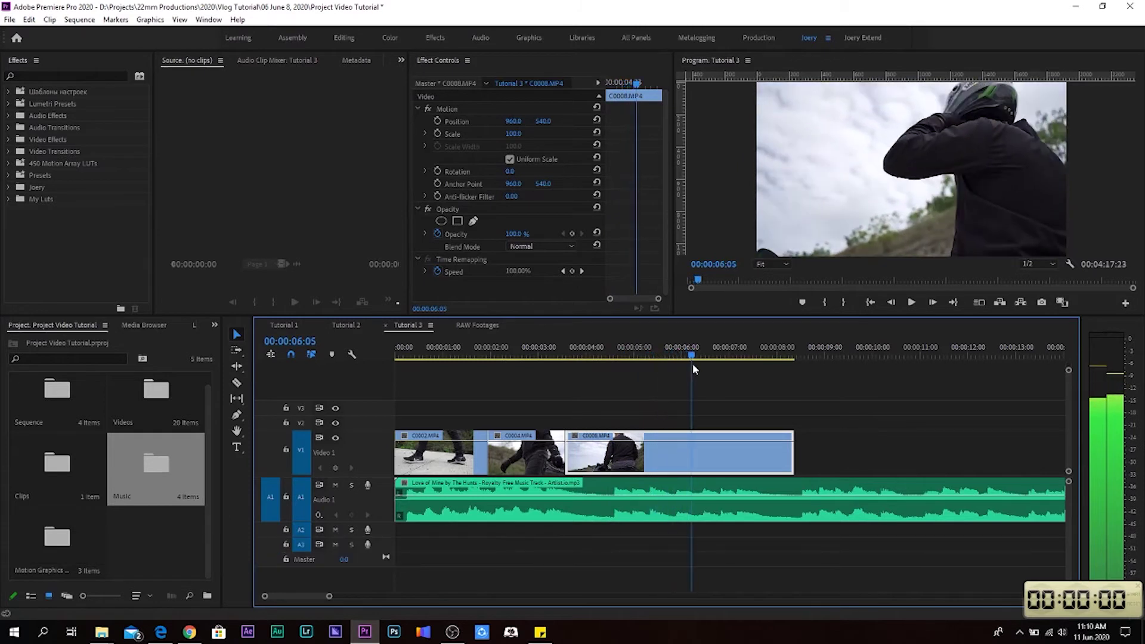
pyautogui.moveTo(694, 365); pyautogui.dragTo(686, 365)
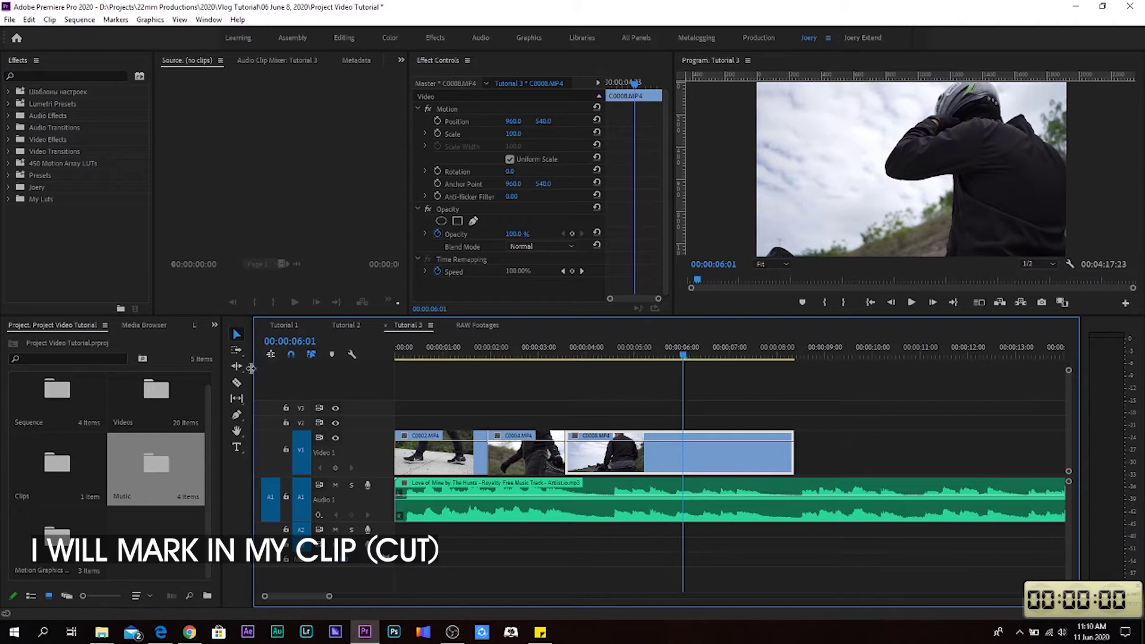
# - Razor-cut C0008 at 00:00:06:01 and select its second piece
pyautogui.click(237, 382)
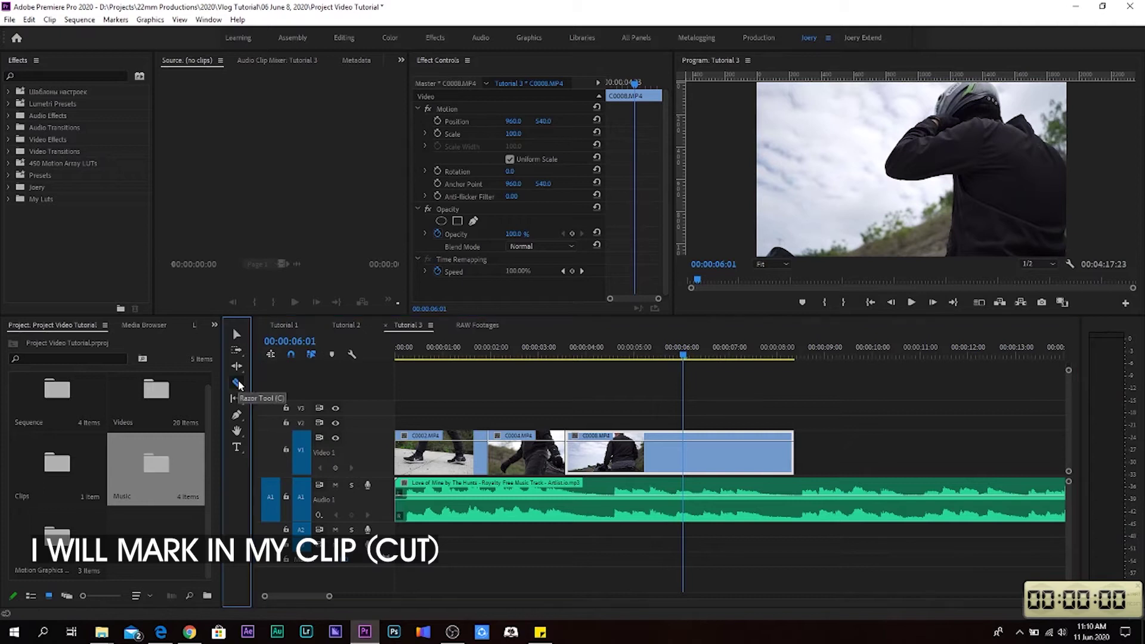
pyautogui.click(687, 454)
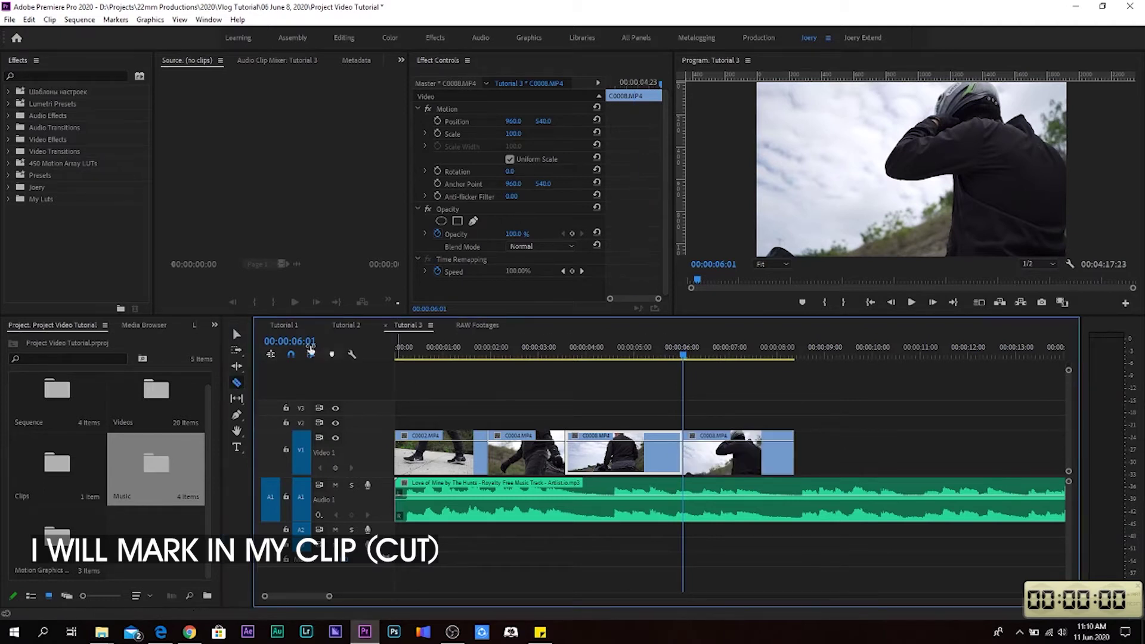
pyautogui.click(238, 335)
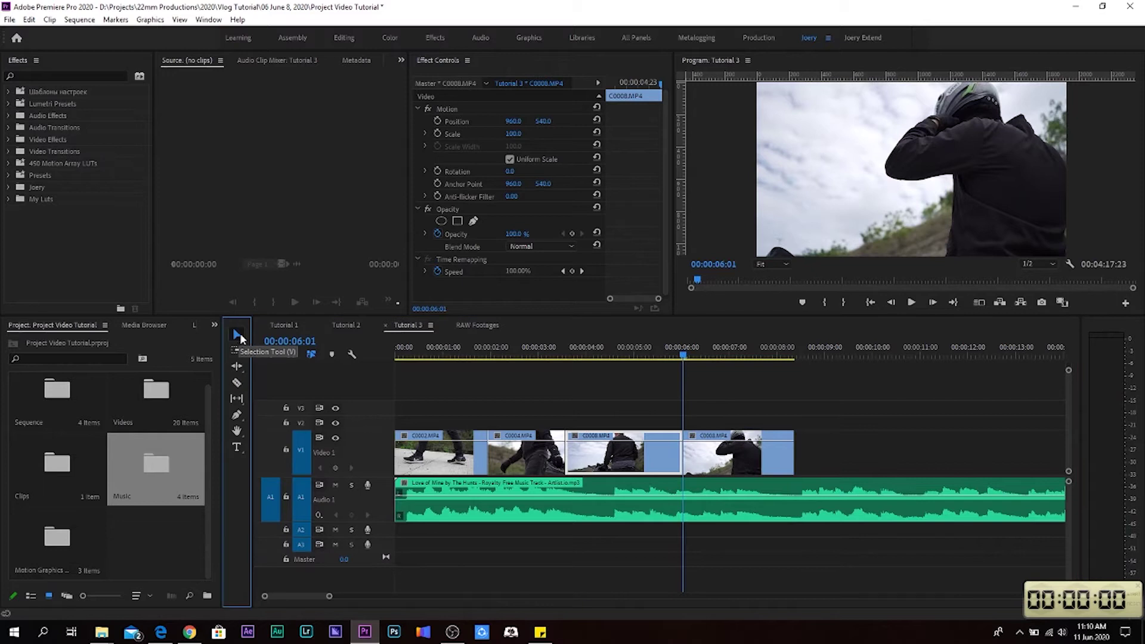
pyautogui.click(719, 463)
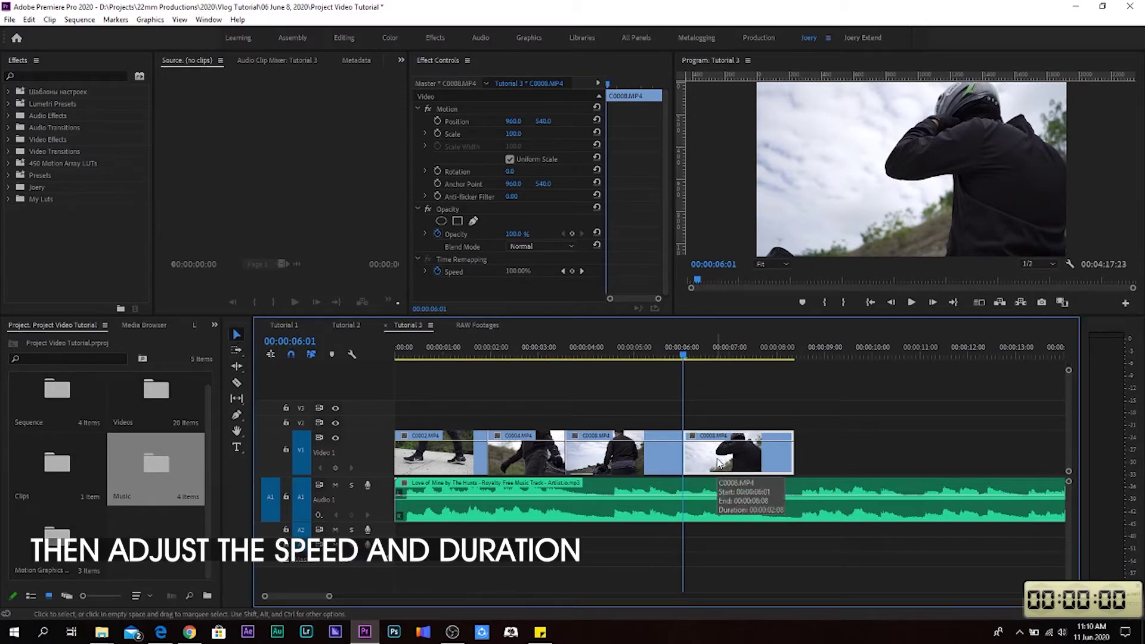
pyautogui.rightClick(719, 463)
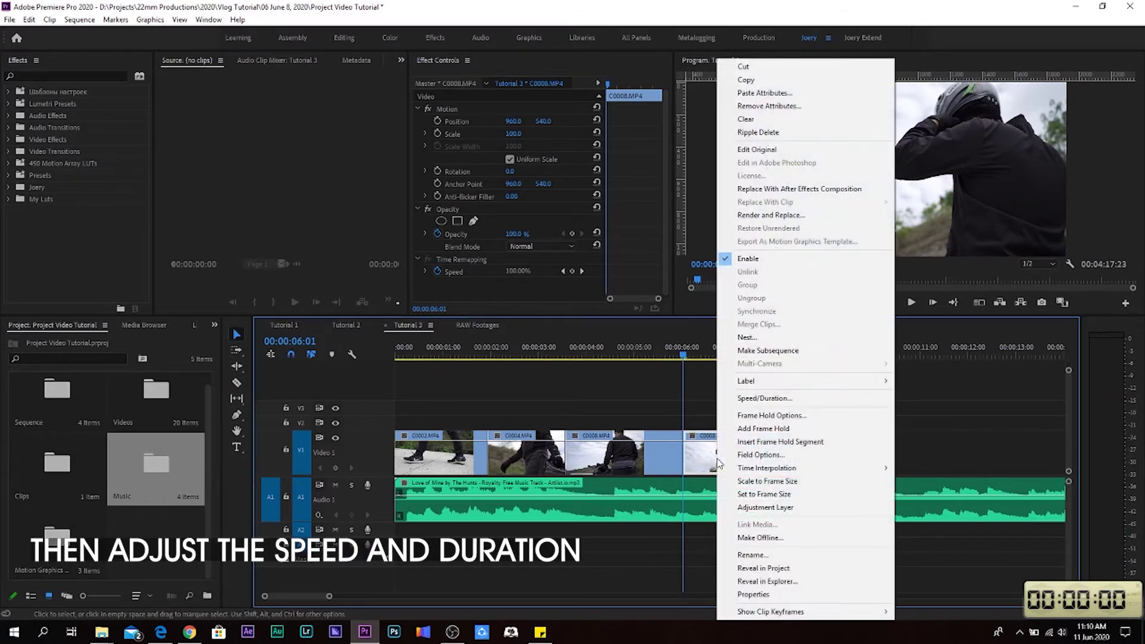
pyautogui.click(778, 400)
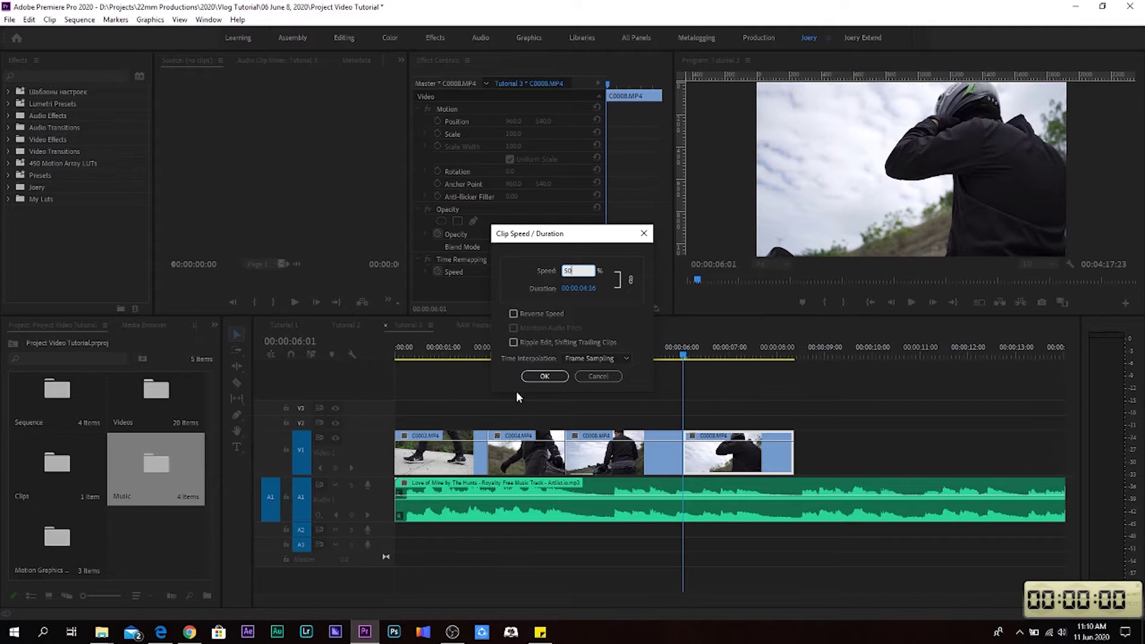
pyautogui.click(545, 377)
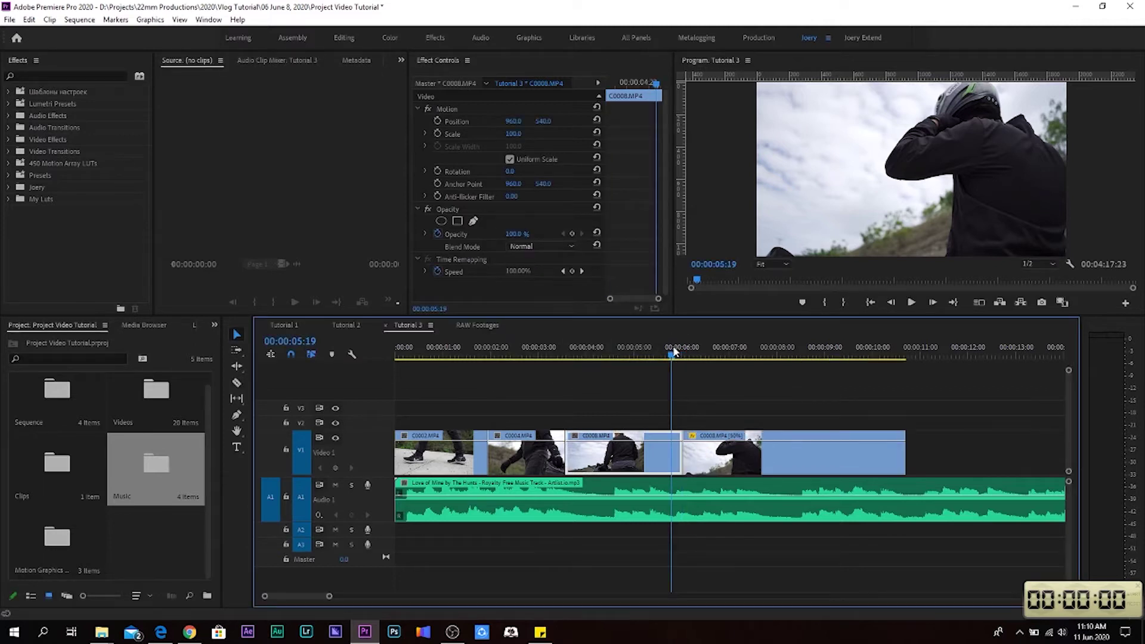
pyautogui.press('space')
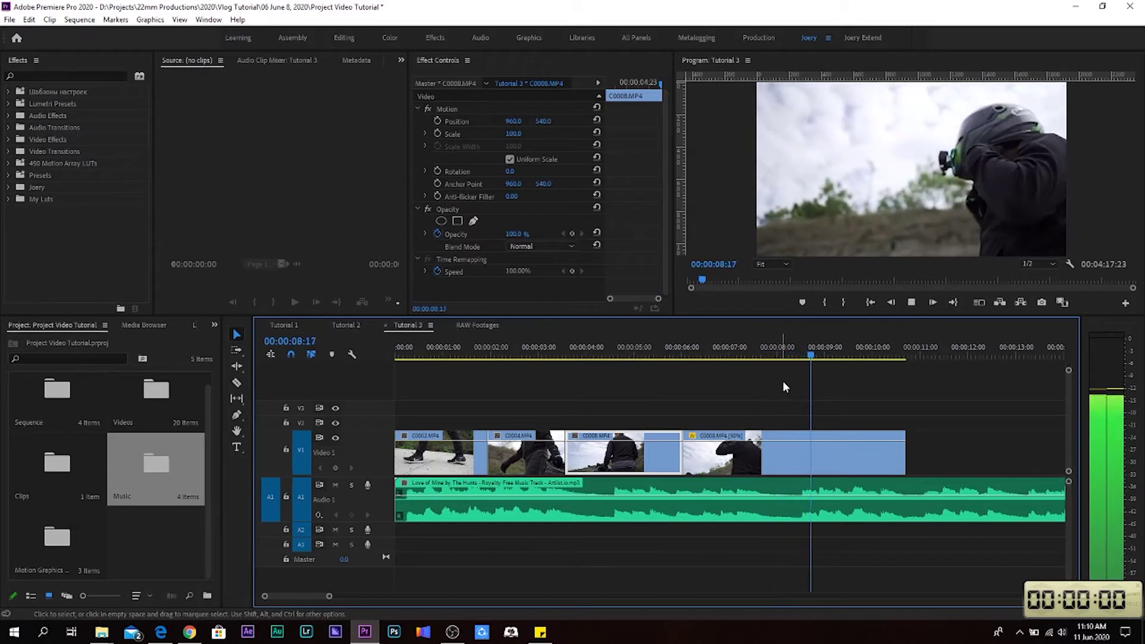
pyautogui.press('space')
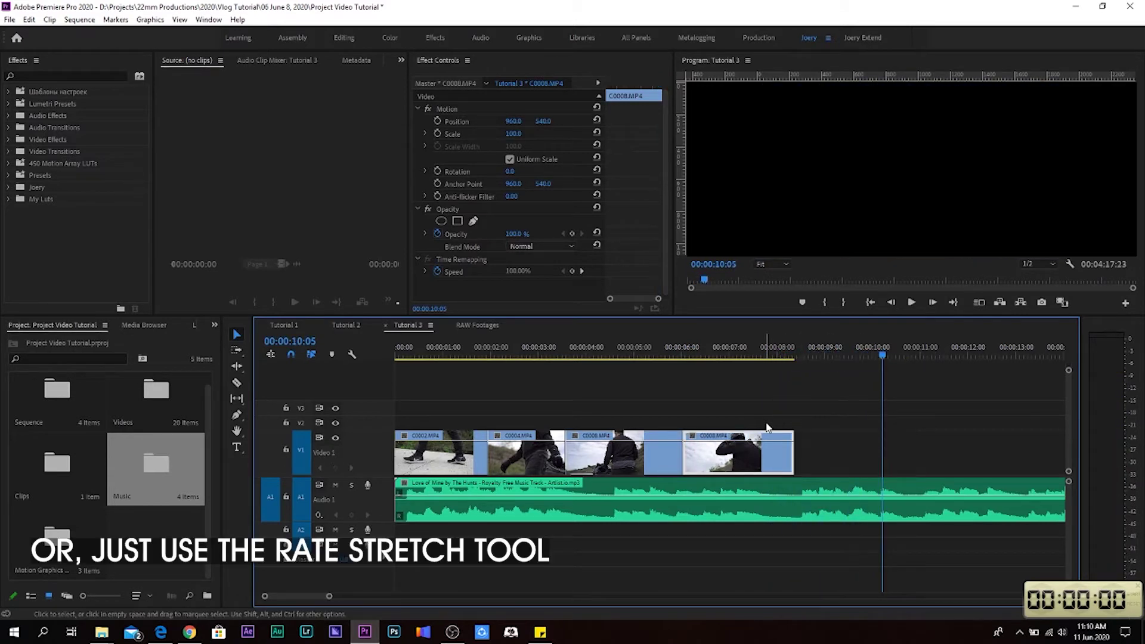
# - Razor-cut the C0008 clip again at 00:00:06:02
pyautogui.moveTo(656, 355); pyautogui.dragTo(688, 363)
pyautogui.click(246, 383)
pyautogui.click(689, 456)
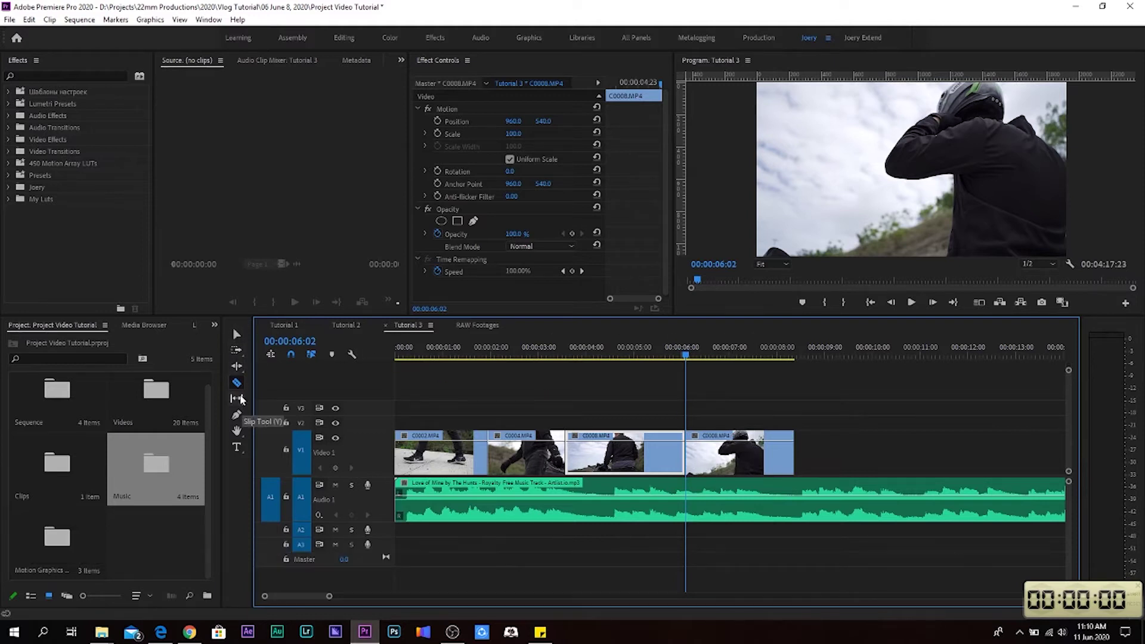
# - Rate-stretch the last C0008 piece to 50% speed, ending near 00:00:10:16, and play it back
pyautogui.click(241, 369)
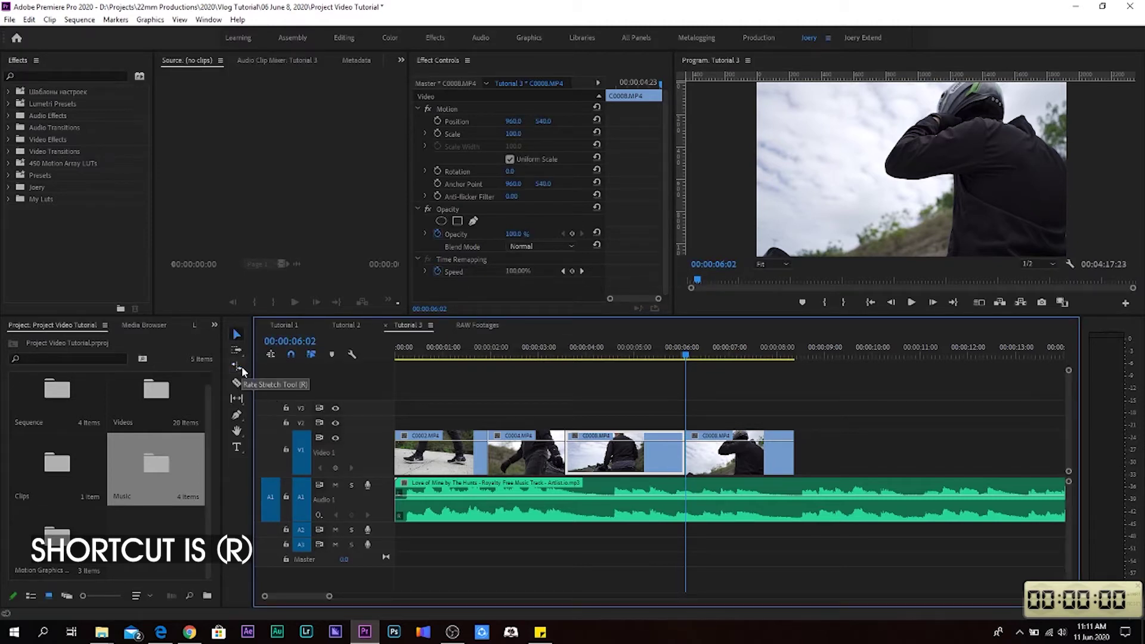
pyautogui.click(237, 365)
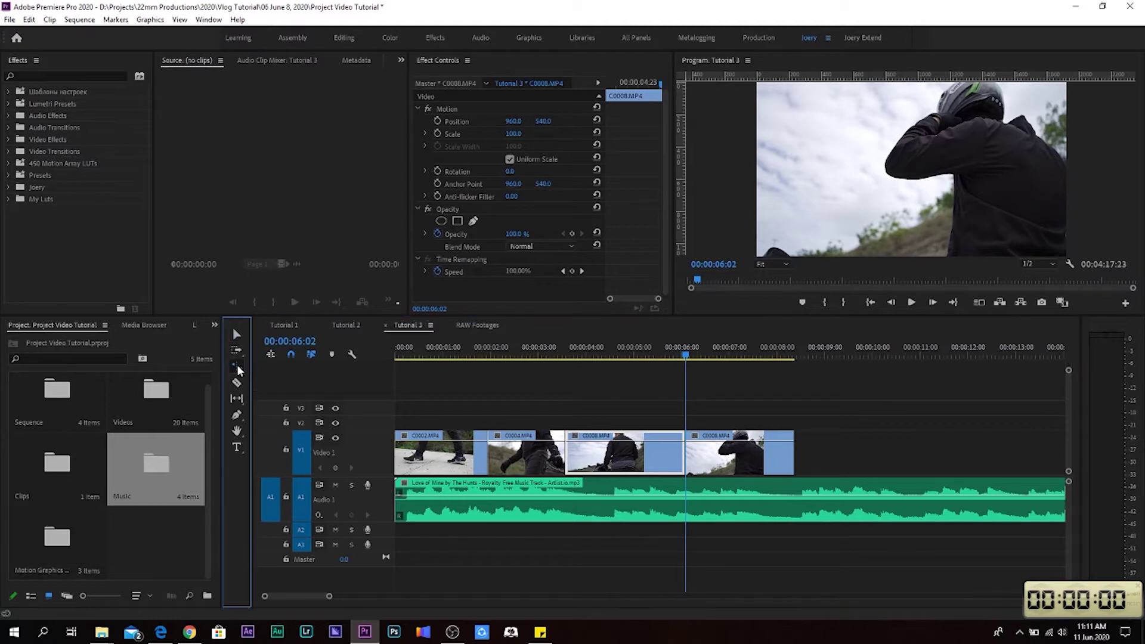
pyautogui.click(793, 465)
pyautogui.moveTo(792, 466); pyautogui.dragTo(810, 467)
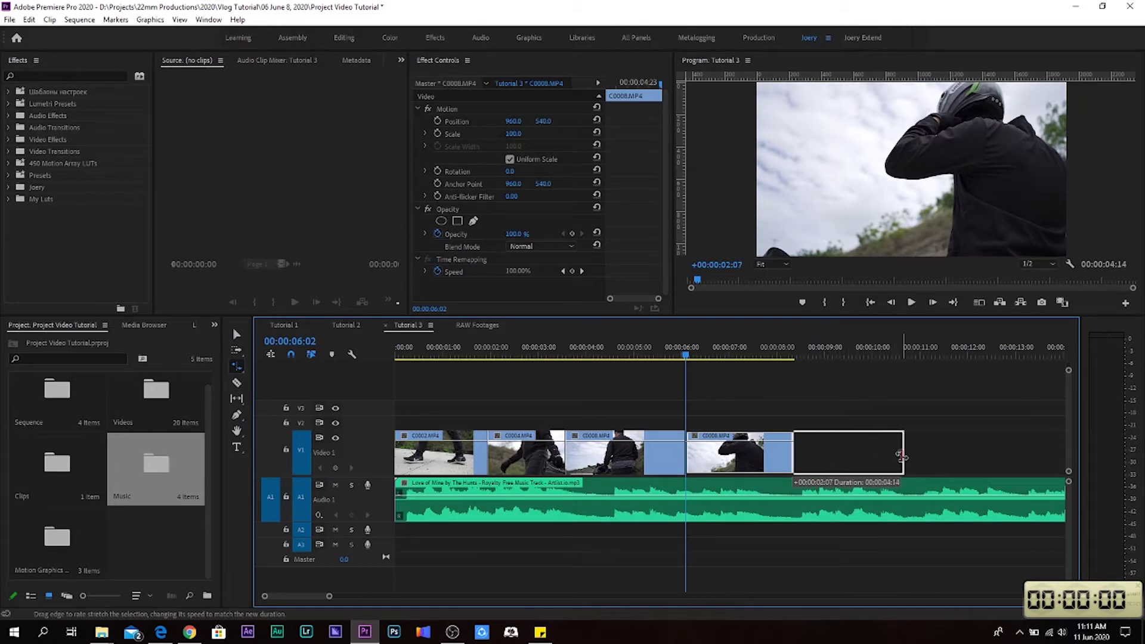
pyautogui.moveTo(902, 457); pyautogui.dragTo(904, 457)
pyautogui.press('space')
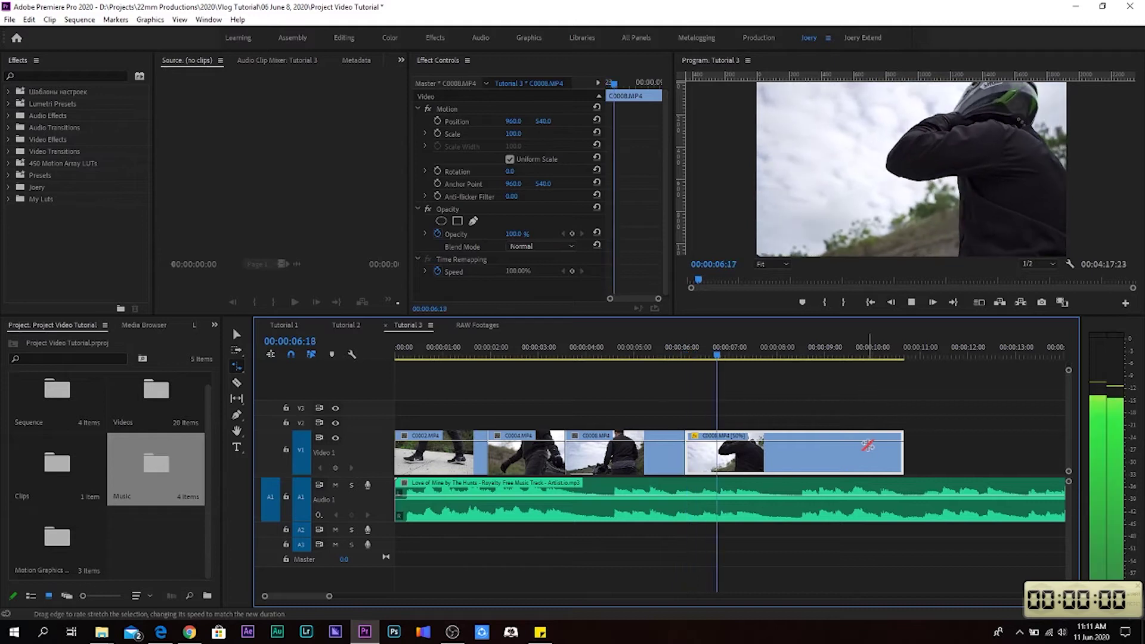
pyautogui.click(475, 354)
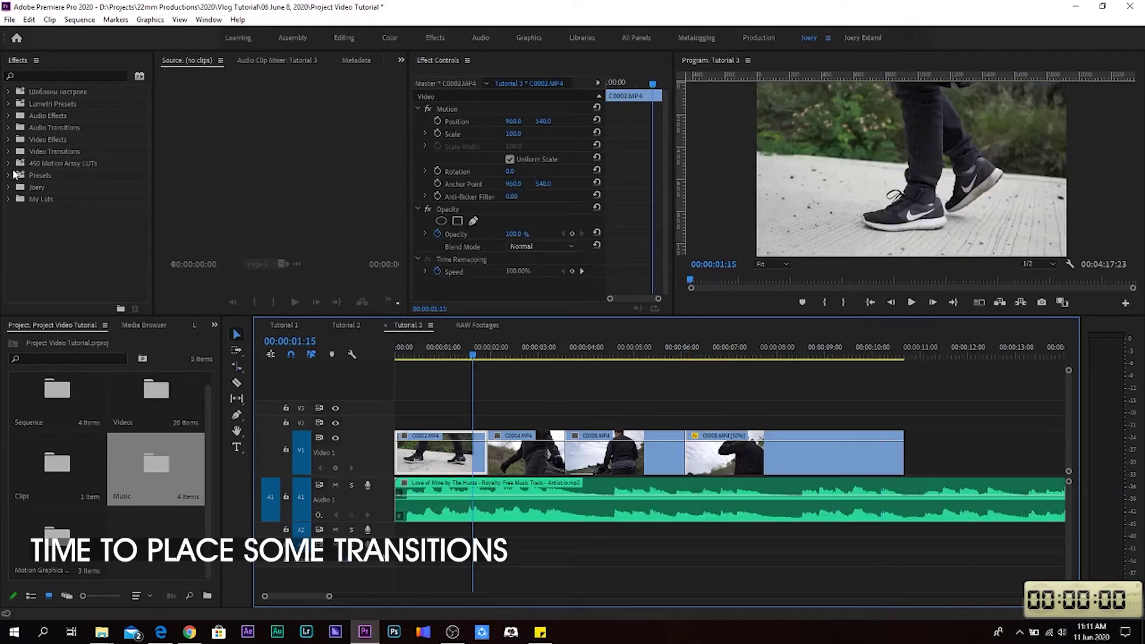
# - Add a Cross Dissolve between C0002 and C0004 and preview it
pyautogui.click(11, 152)
pyautogui.click(15, 176)
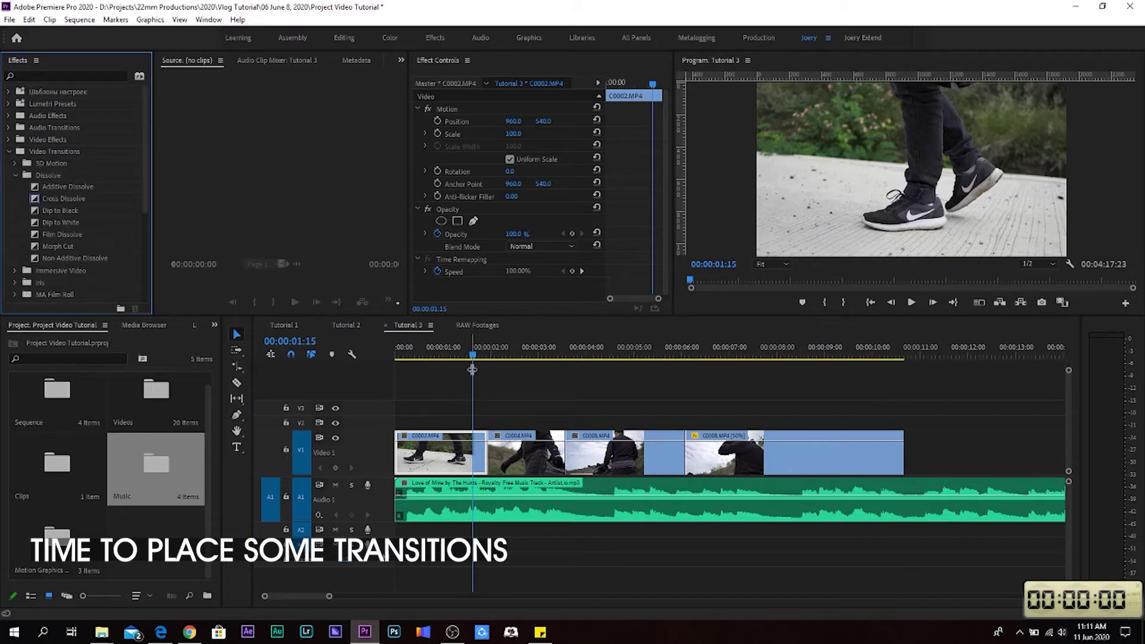
pyautogui.moveTo(473, 356); pyautogui.dragTo(525, 364)
pyautogui.click(49, 198)
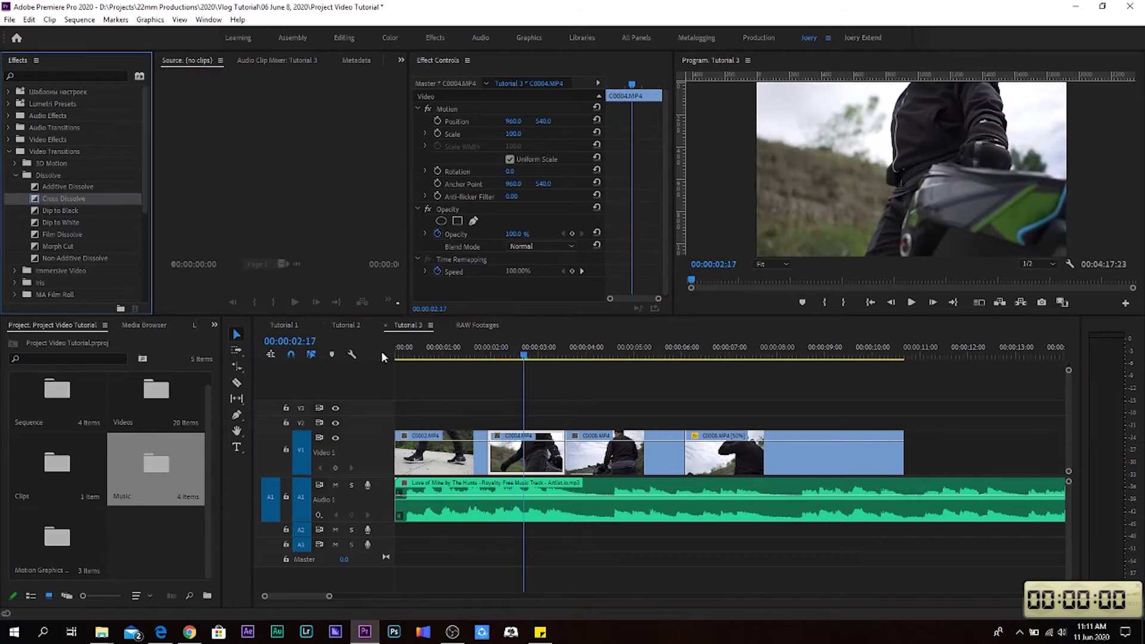
pyautogui.moveTo(345, 337); pyautogui.dragTo(488, 452)
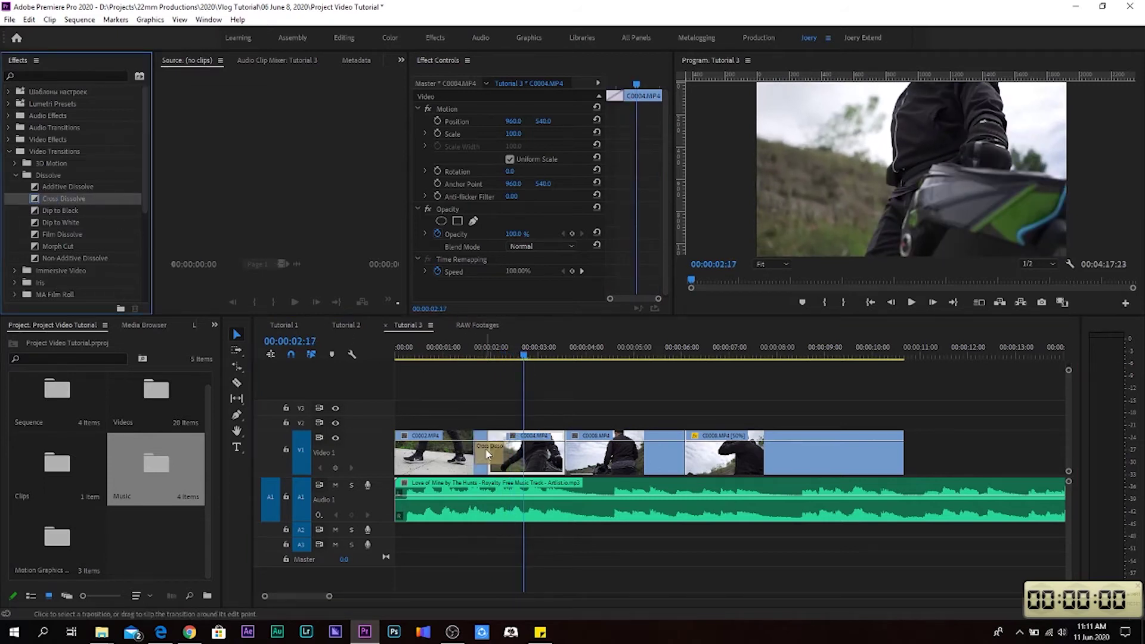
pyautogui.click(451, 346)
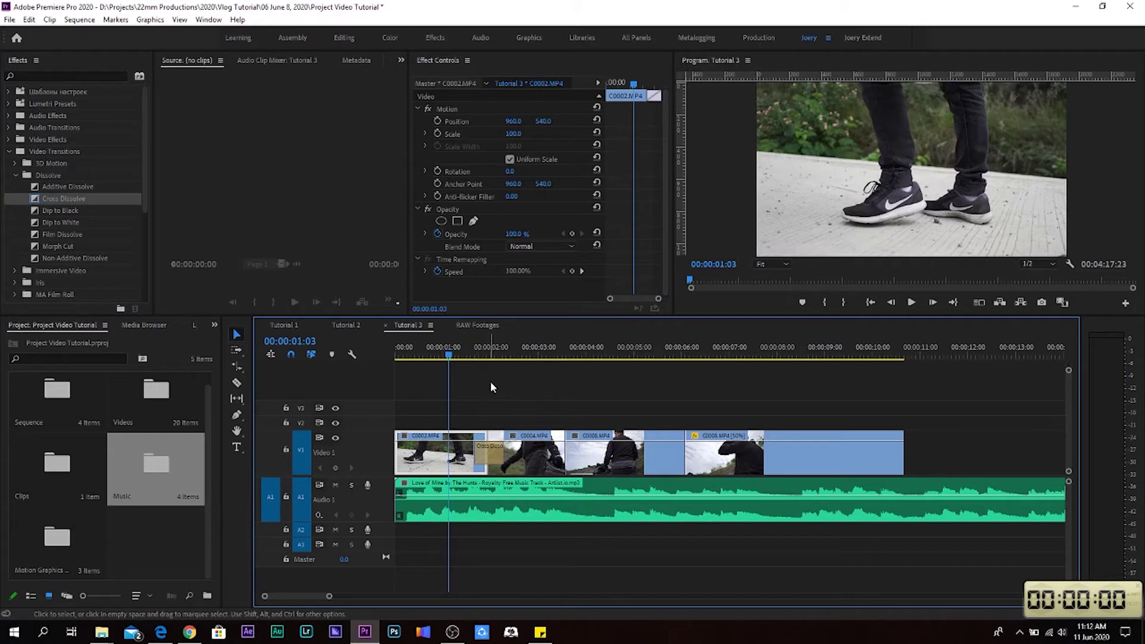
pyautogui.press('space')
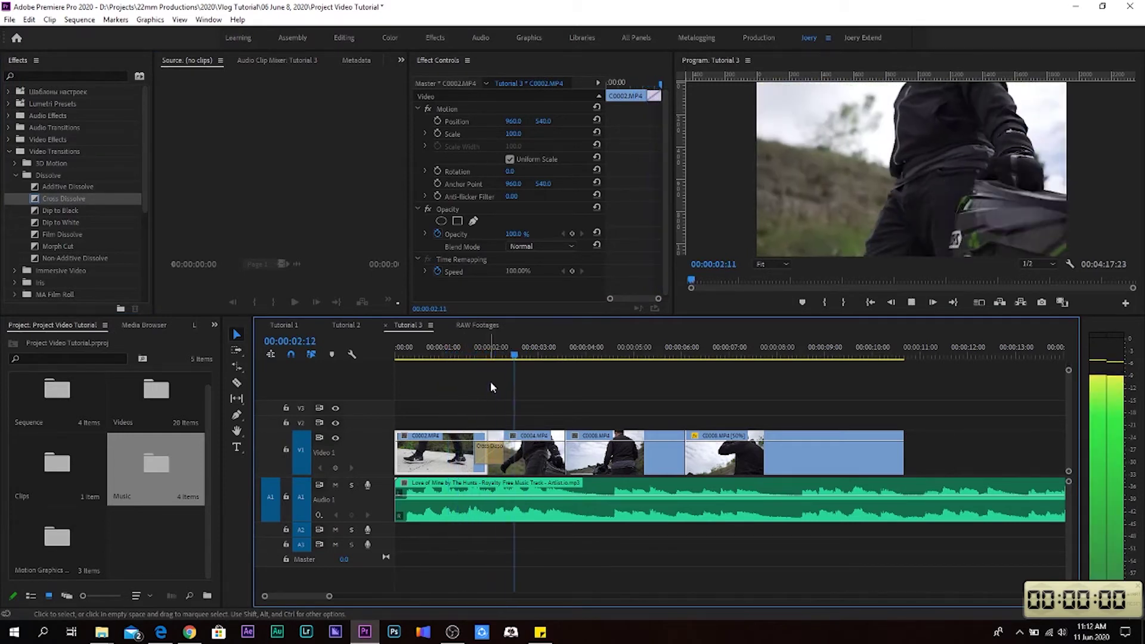
pyautogui.press('space')
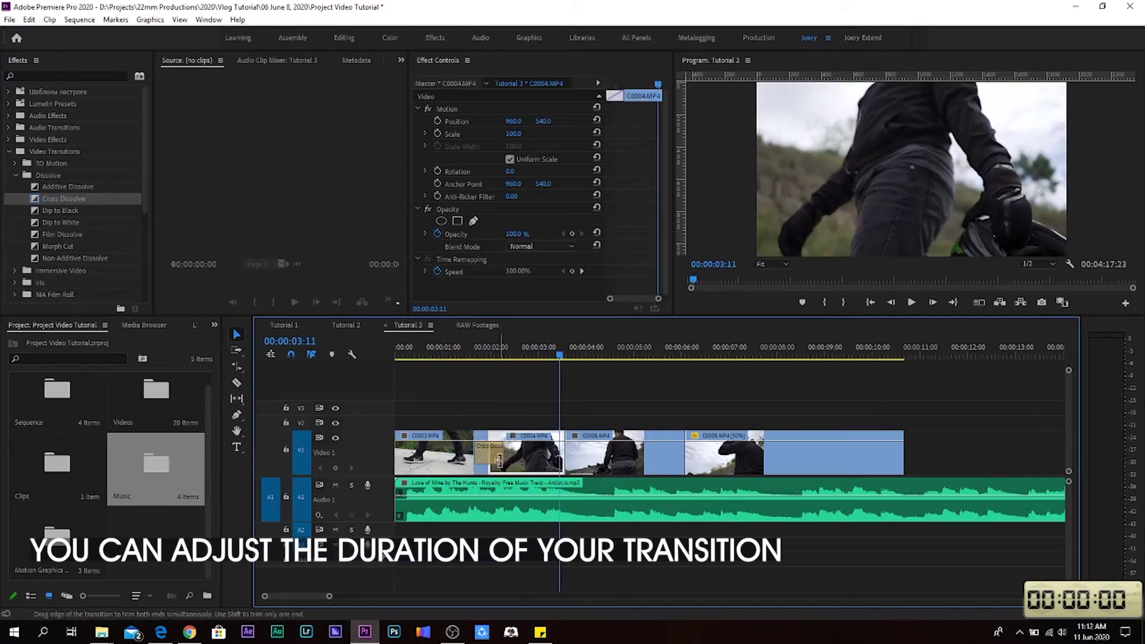
# - Trim the cross dissolve to 00:00:00:13 and check it in playback
pyautogui.moveTo(499, 460); pyautogui.dragTo(535, 459)
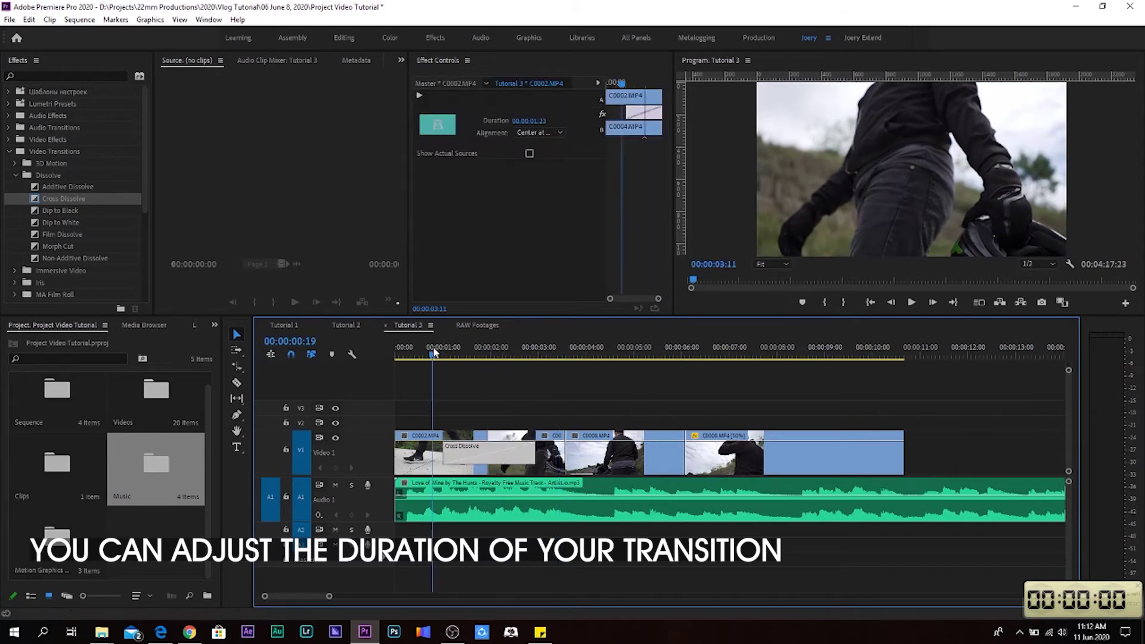
pyautogui.click(434, 352)
pyautogui.press('space')
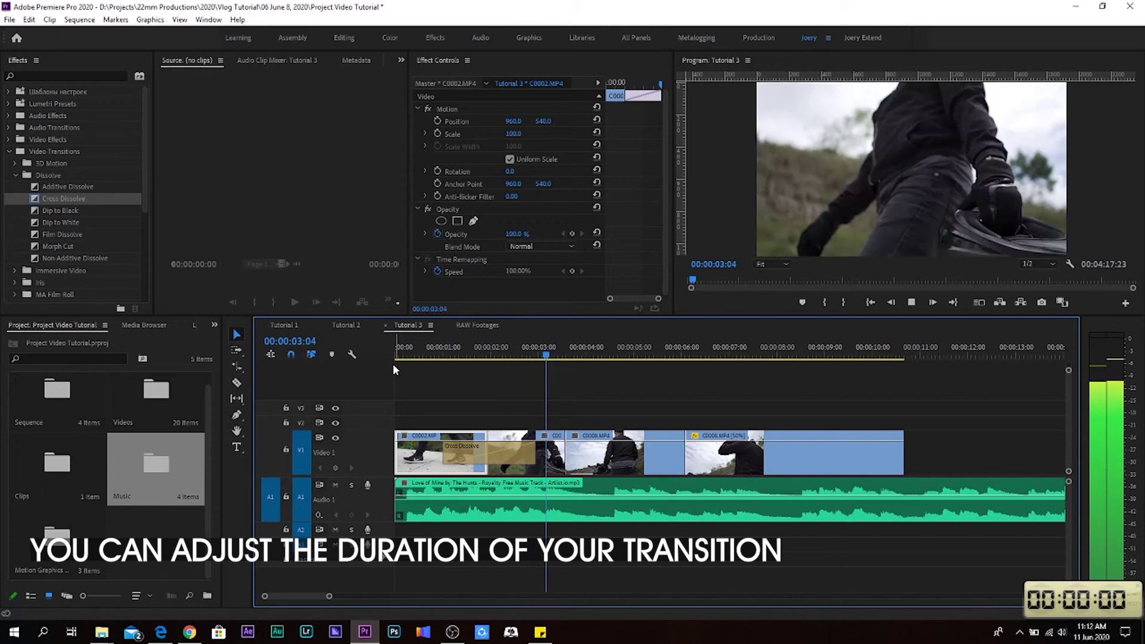
pyautogui.press('space')
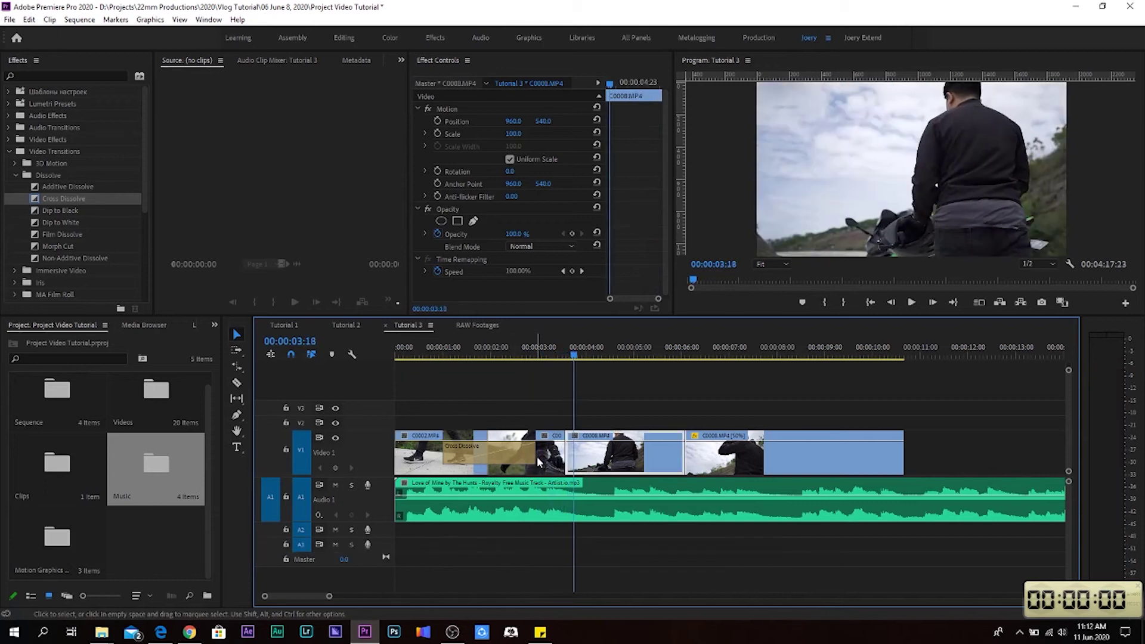
pyautogui.moveTo(538, 461); pyautogui.dragTo(496, 459)
pyautogui.press('space')
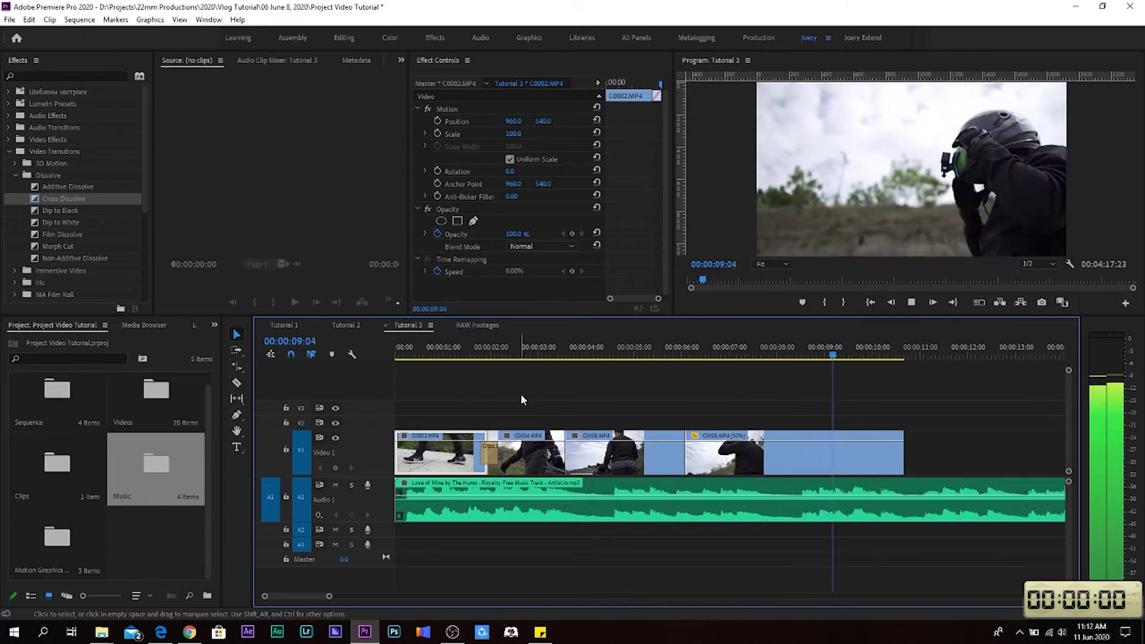
pyautogui.press('space')
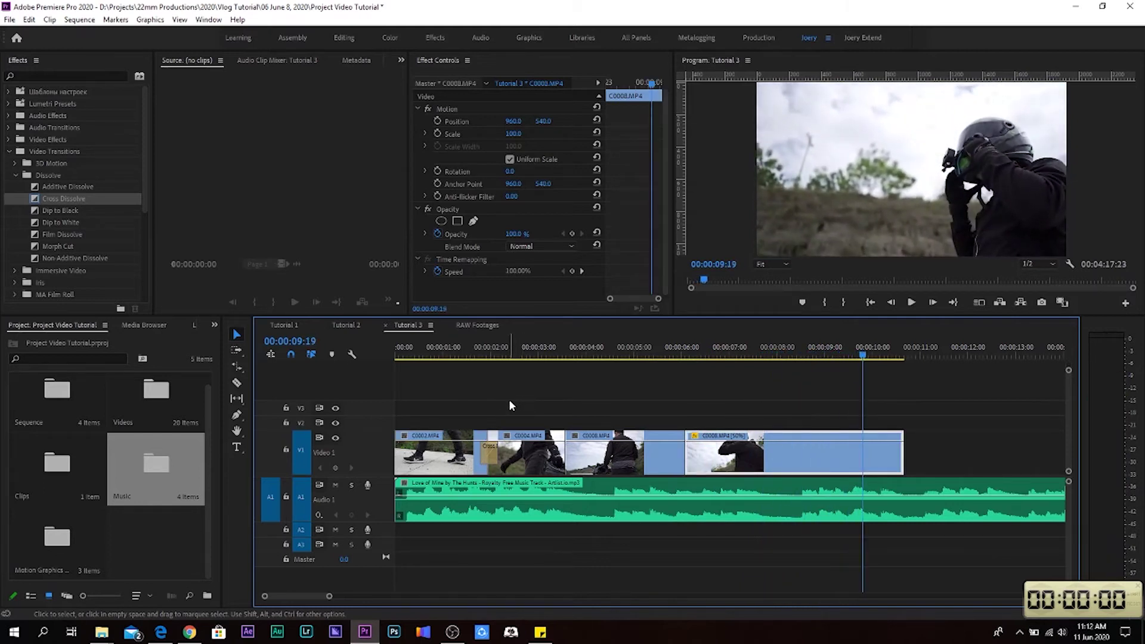
pyautogui.click(700, 415)
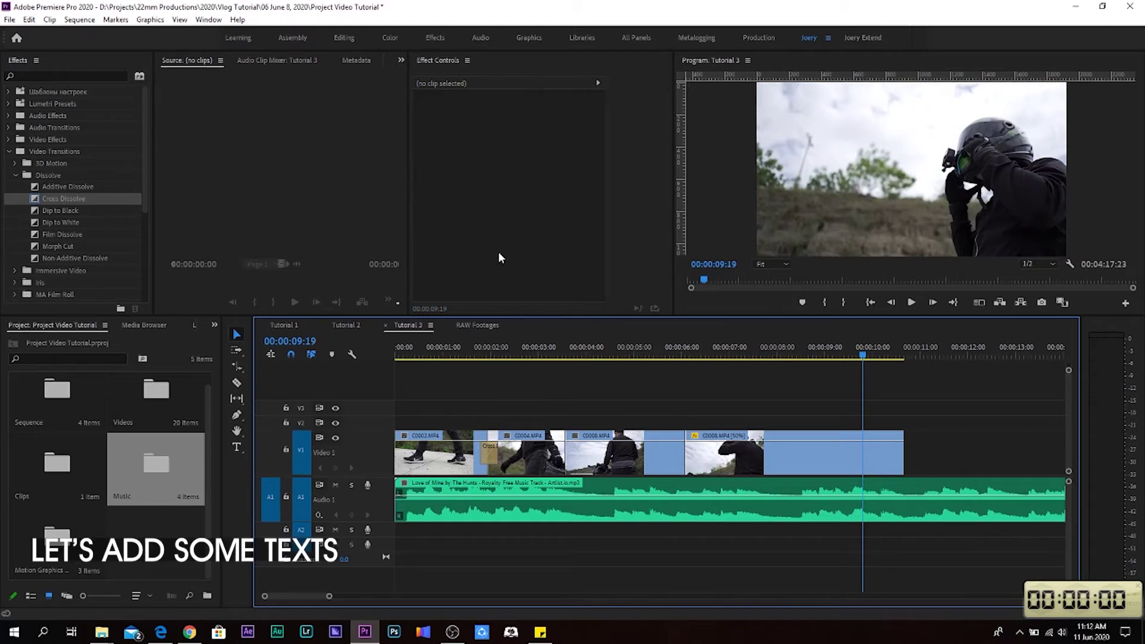
pyautogui.click(528, 37)
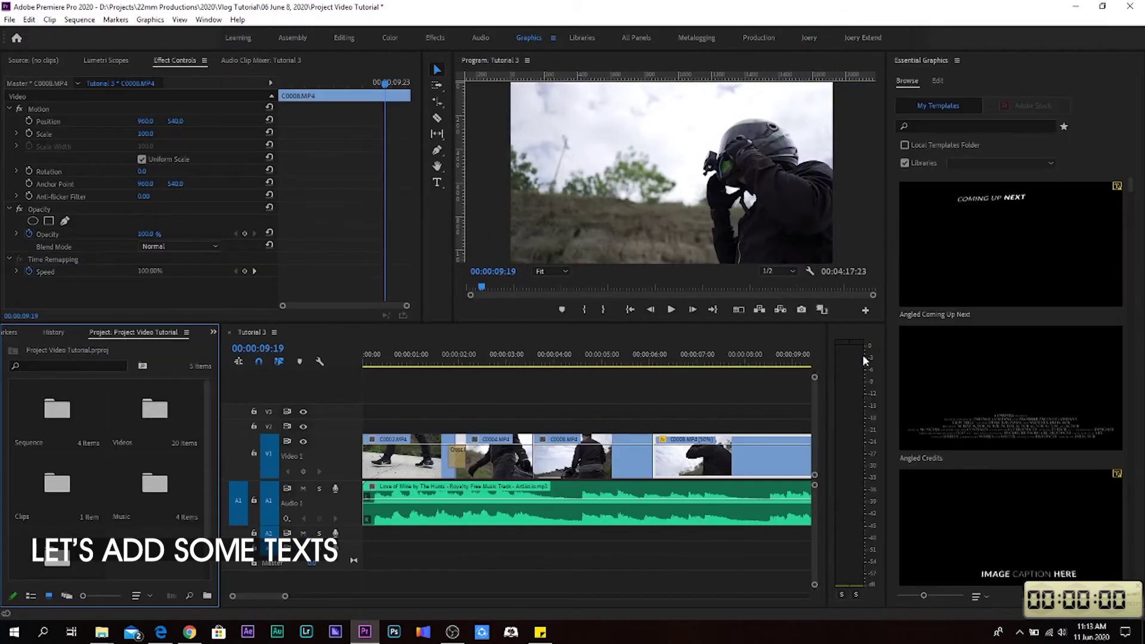
# - Scroll through the Essential Graphics library of Smoke, Typography Scene and Title templates
pyautogui.moveTo(1129, 187); pyautogui.dragTo(1141, 587)
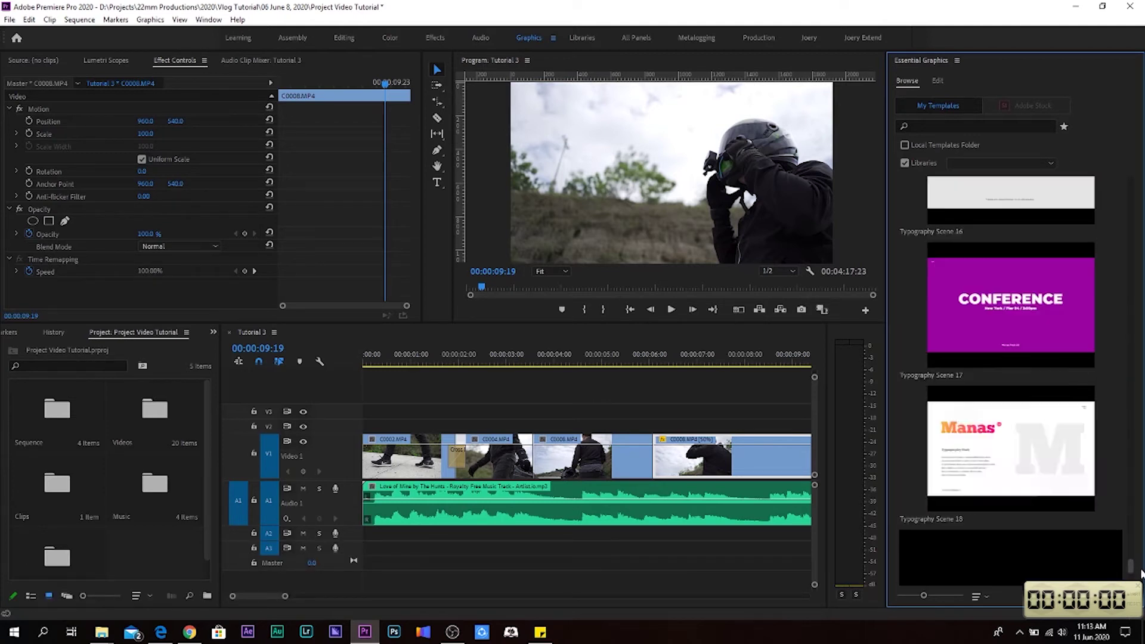
pyautogui.moveTo(1141, 590); pyautogui.dragTo(1141, 584)
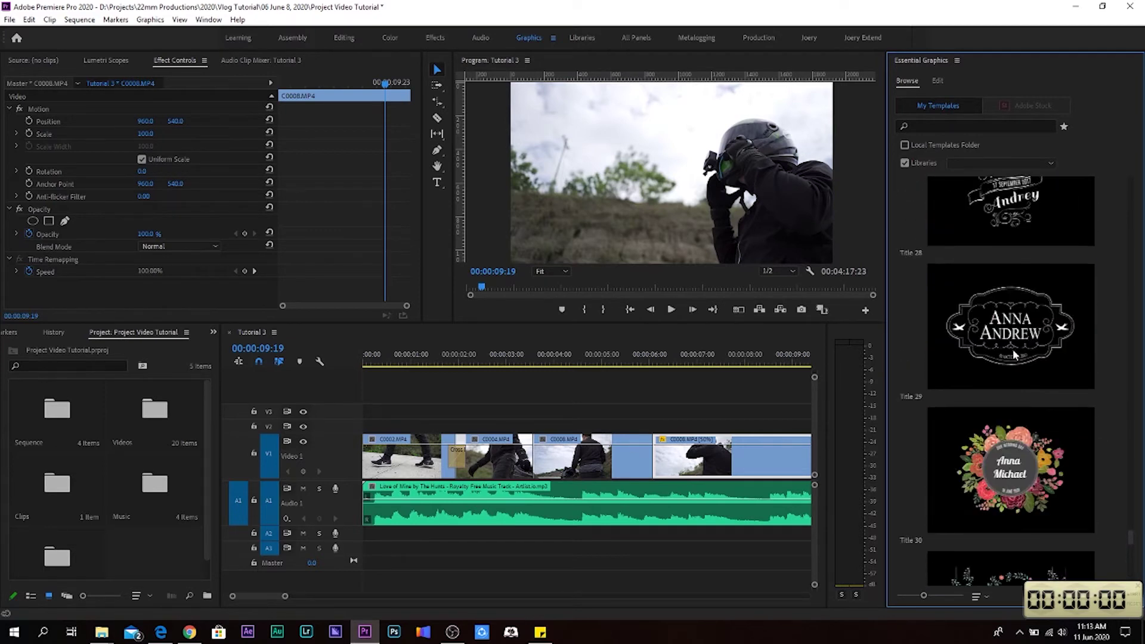
pyautogui.scroll(2, 1014, 355)
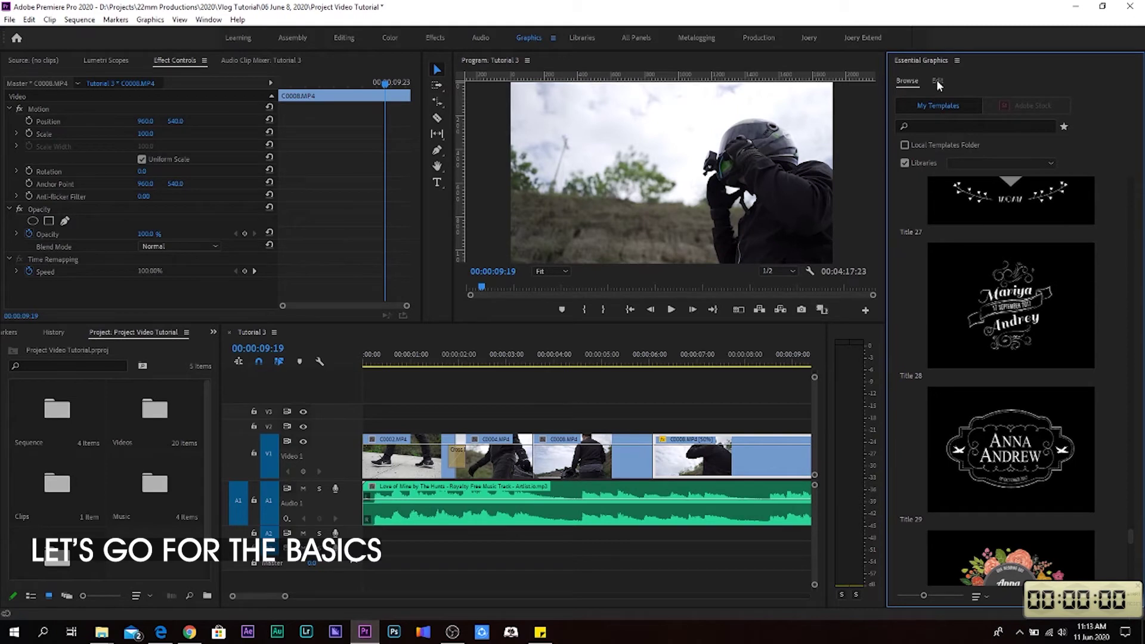
# - Add a new text layer in Essential Graphics reading 'Moto Jam'
pyautogui.click(939, 80)
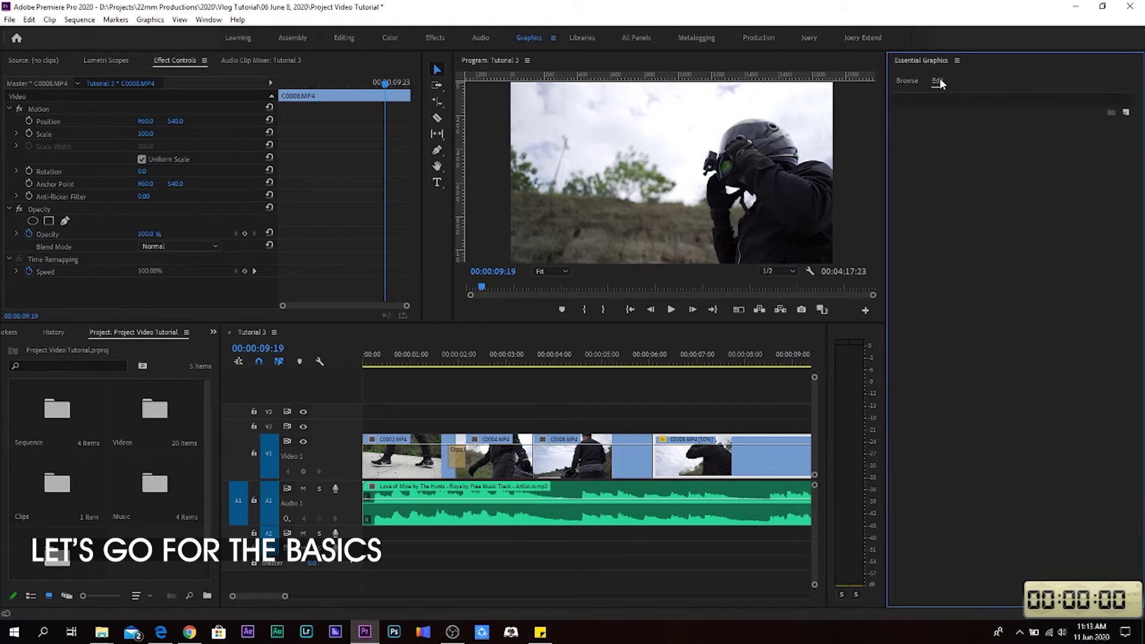
pyautogui.click(1127, 113)
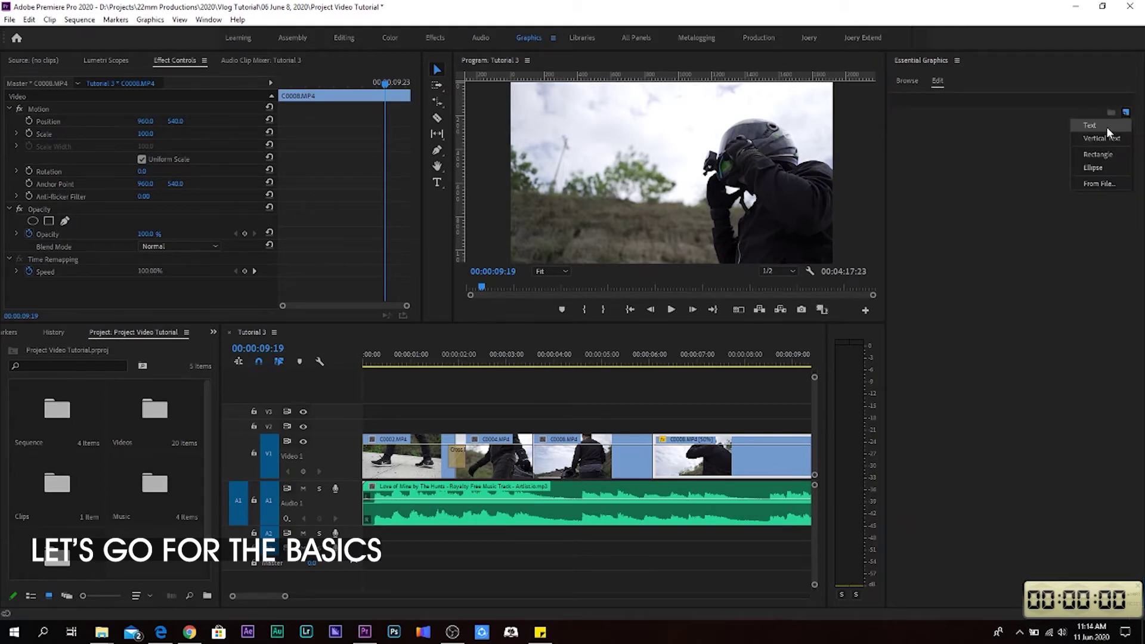
pyautogui.click(1108, 131)
pyautogui.click(742, 168)
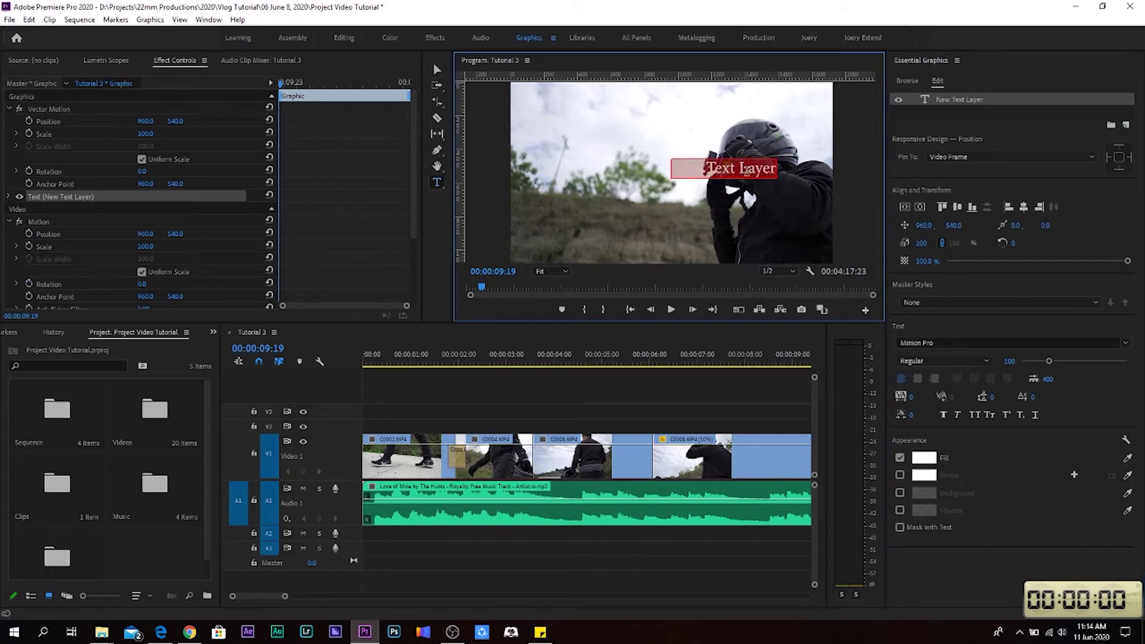
pyautogui.write('Moto Jam')
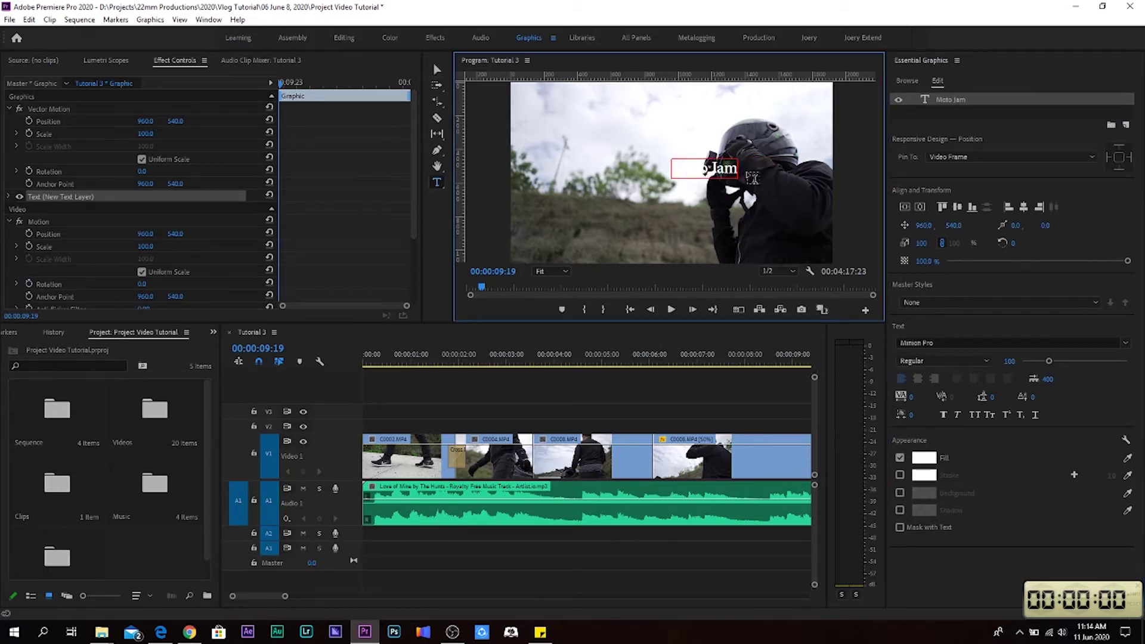
# - Set the Moto Jam text fill colour to black
pyautogui.moveTo(735, 171); pyautogui.dragTo(683, 182)
pyautogui.click(935, 466)
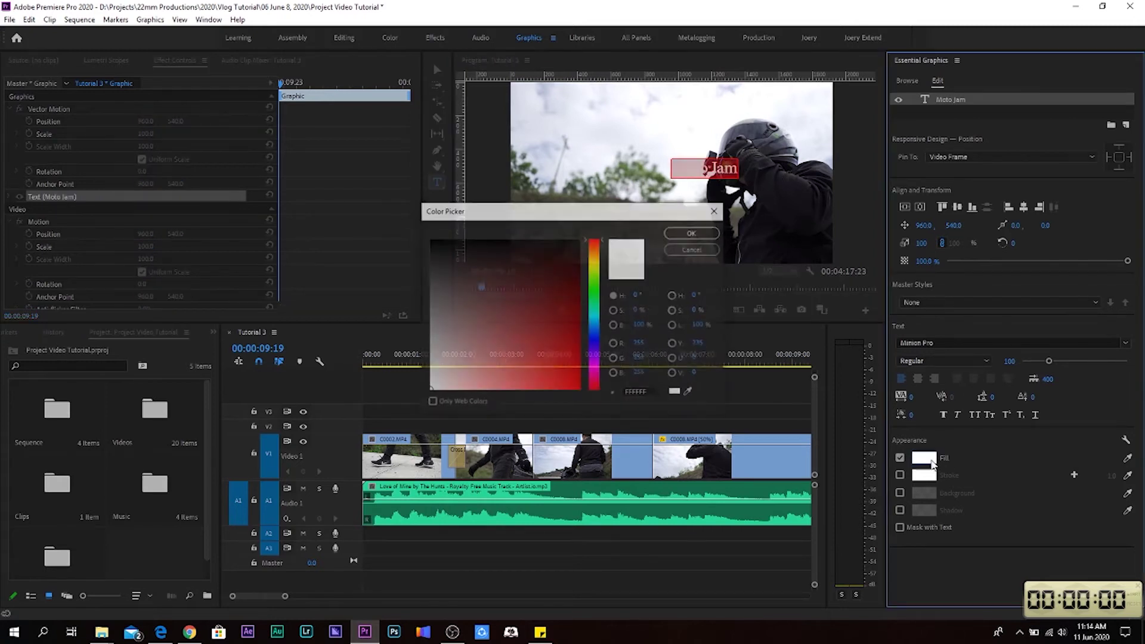
pyautogui.moveTo(565, 262); pyautogui.dragTo(579, 239)
pyautogui.click(707, 237)
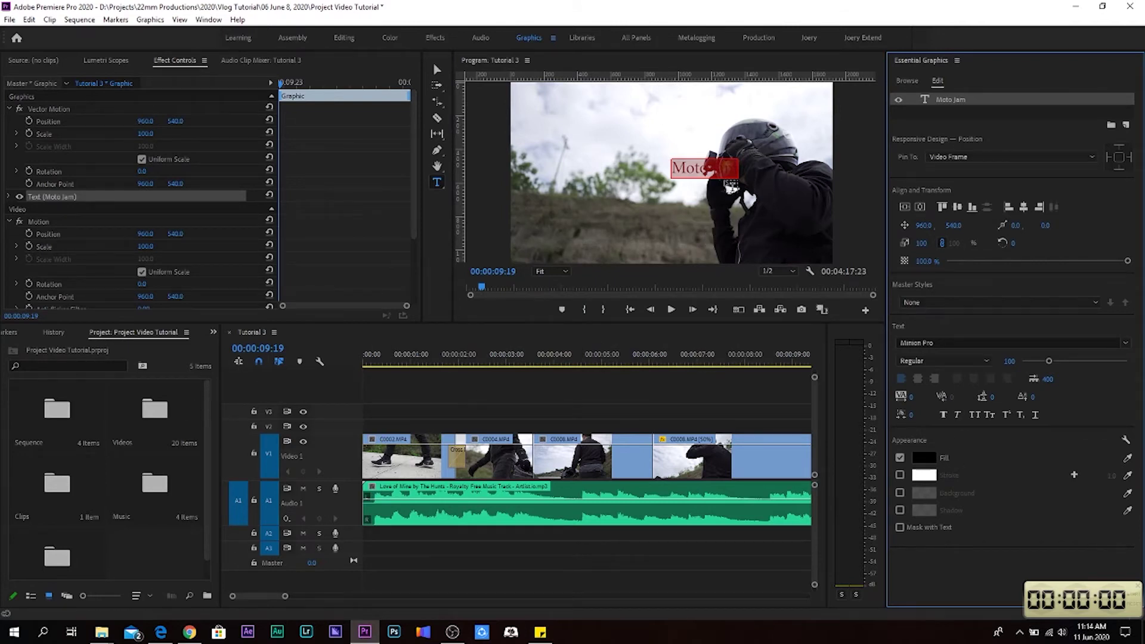
# - Centre-align the Moto Jam title, add a drop shadow, and return to the custom workspace
pyautogui.click(718, 169)
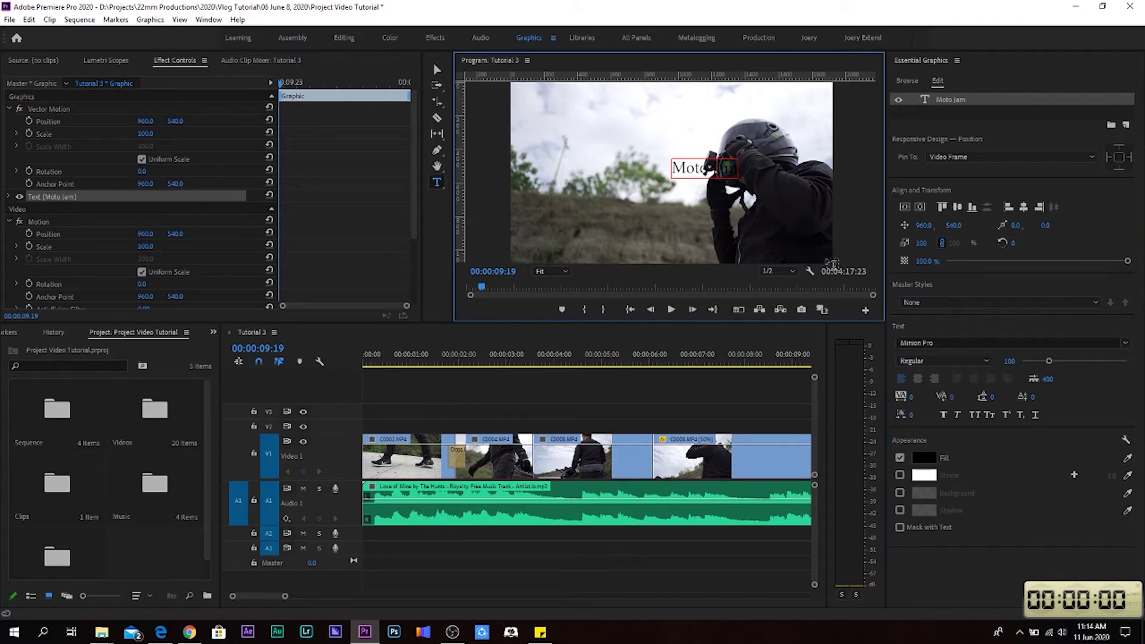
pyautogui.moveTo(673, 168); pyautogui.dragTo(770, 177)
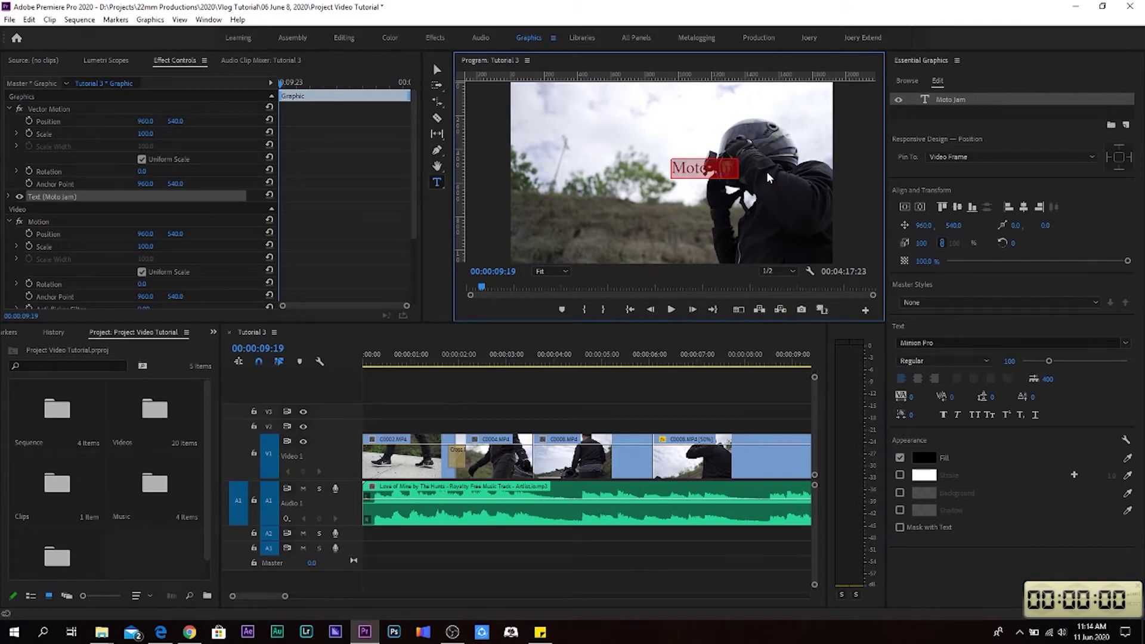
pyautogui.click(913, 382)
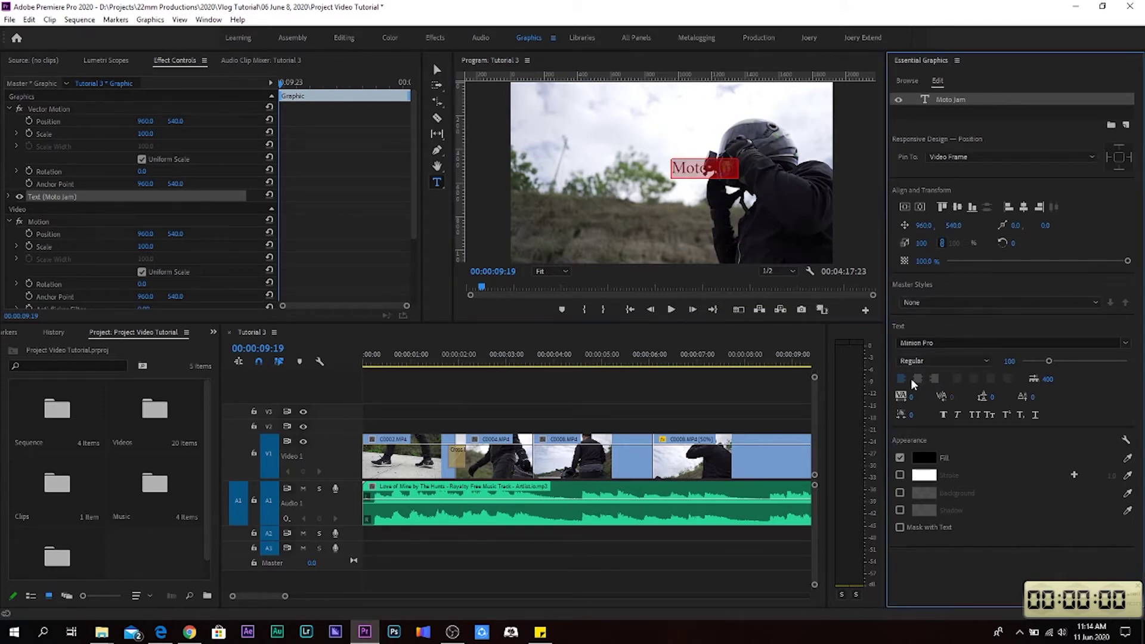
pyautogui.click(920, 380)
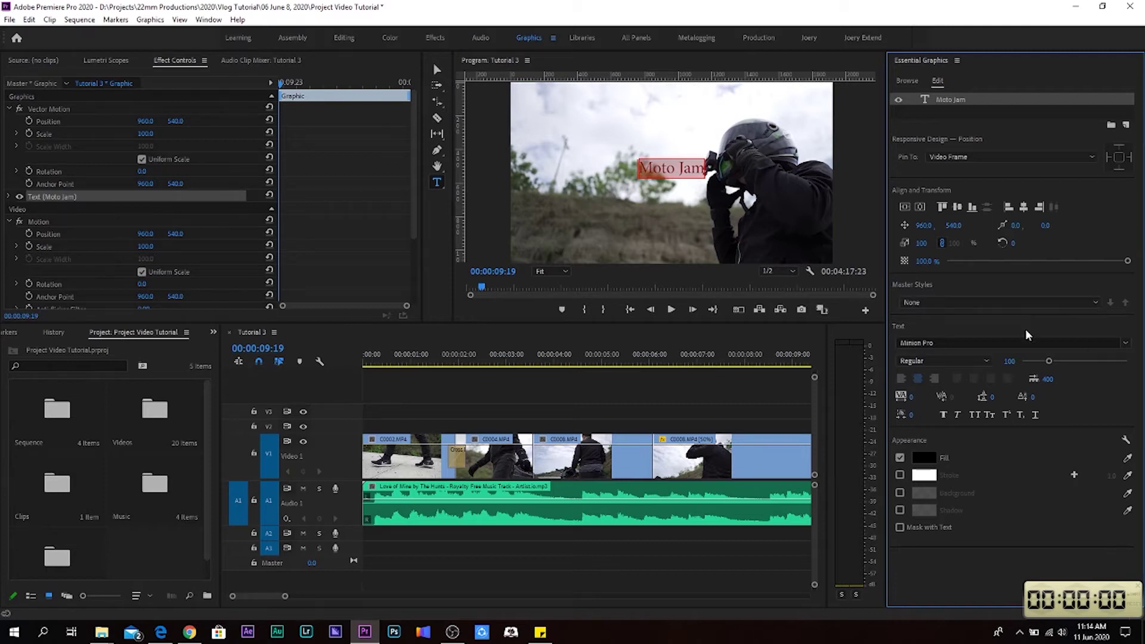
pyautogui.click(900, 510)
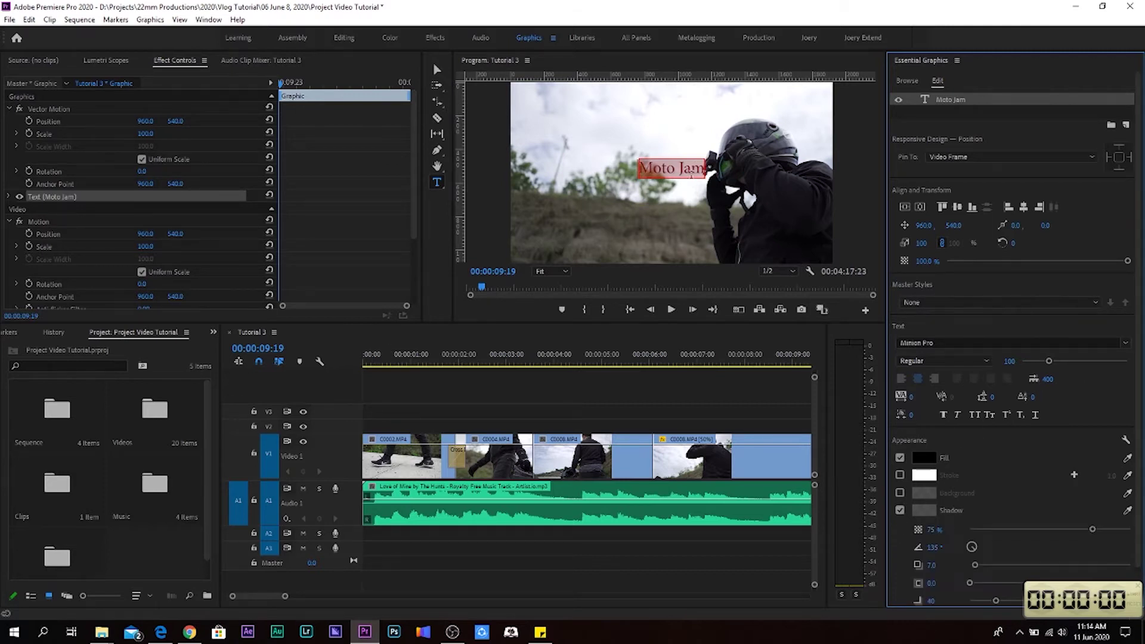
pyautogui.click(809, 38)
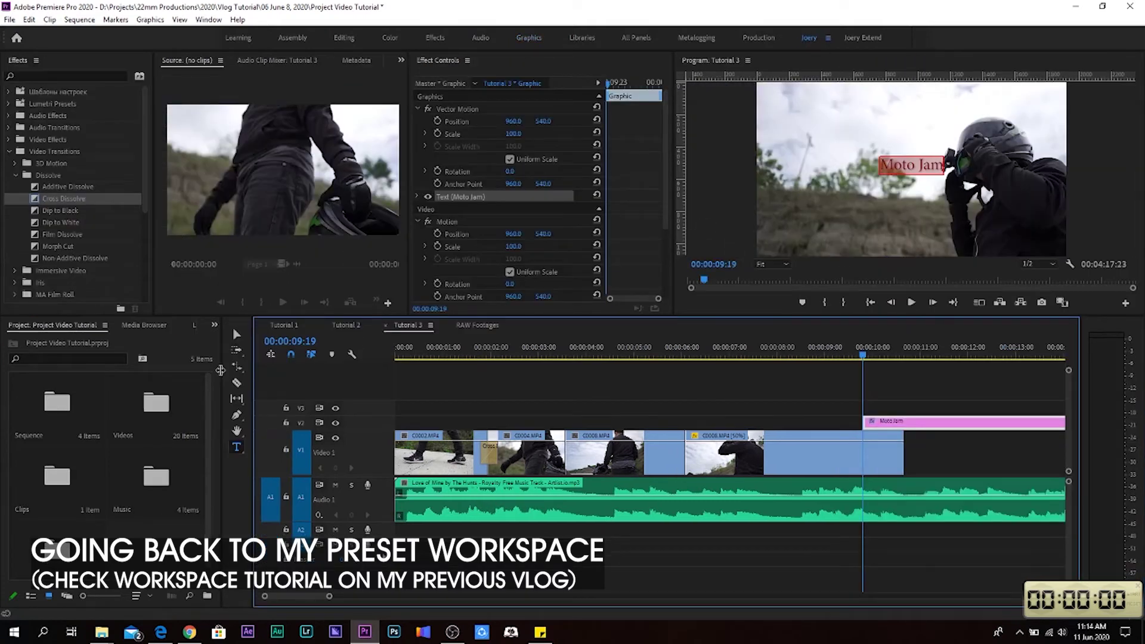
# - Move the Moto Jam title to the frame's top-left and enlarge it
pyautogui.click(236, 334)
pyautogui.moveTo(934, 173); pyautogui.dragTo(826, 113)
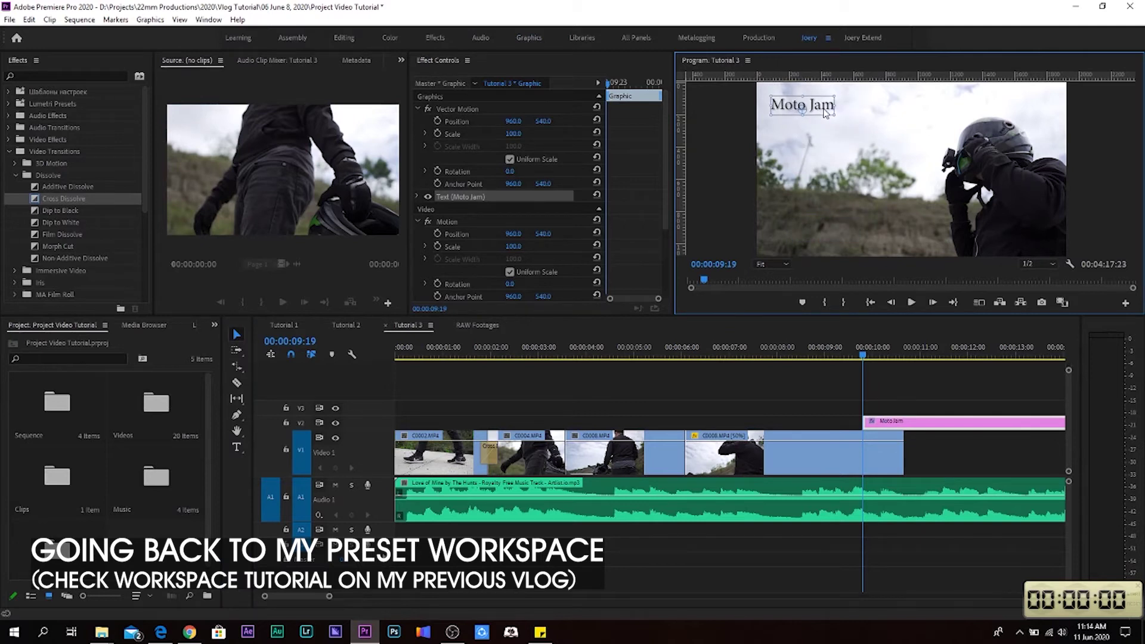
pyautogui.moveTo(839, 118); pyautogui.dragTo(853, 117)
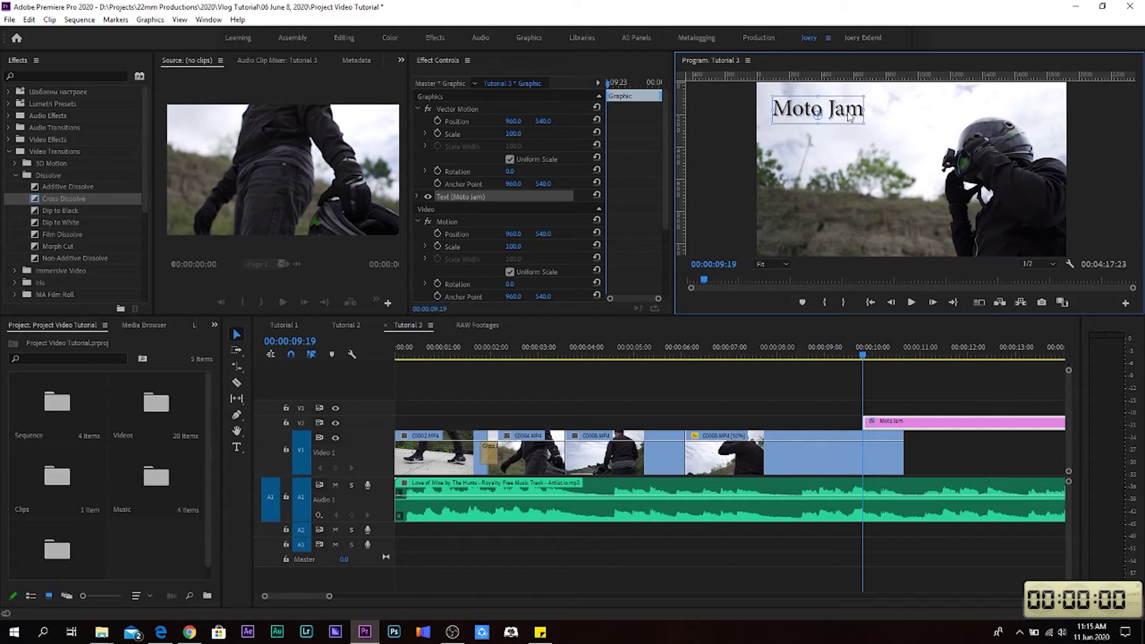
pyautogui.moveTo(846, 117); pyautogui.dragTo(847, 114)
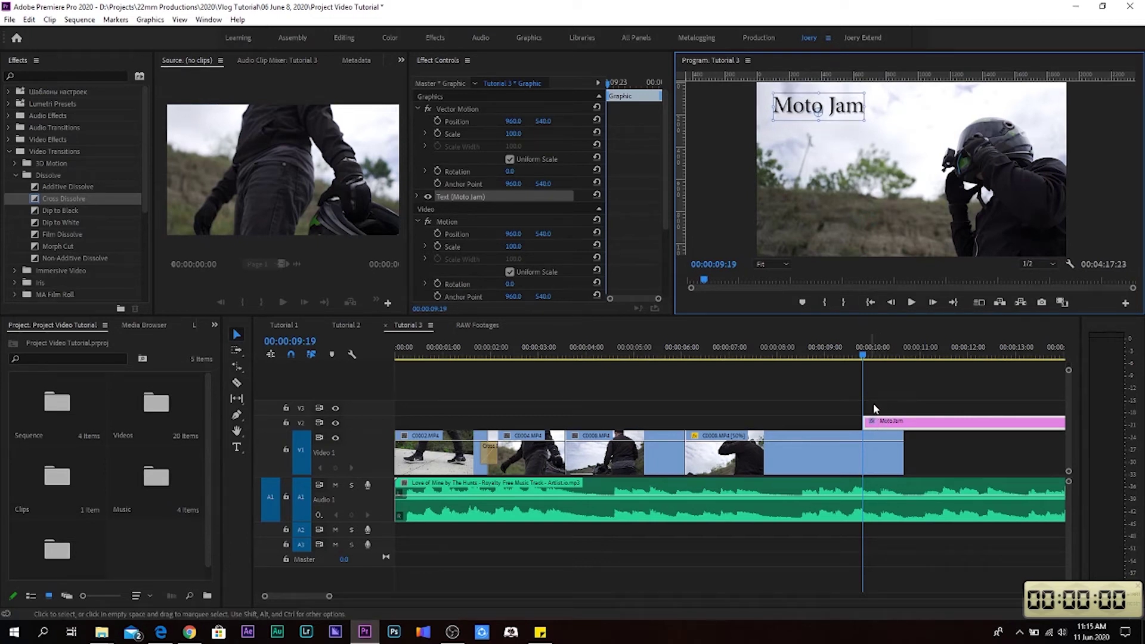
# - Shift the Moto Jam clip on V2 to start at about 00:00:06:00 and preview it
pyautogui.moveTo(898, 425); pyautogui.dragTo(739, 424)
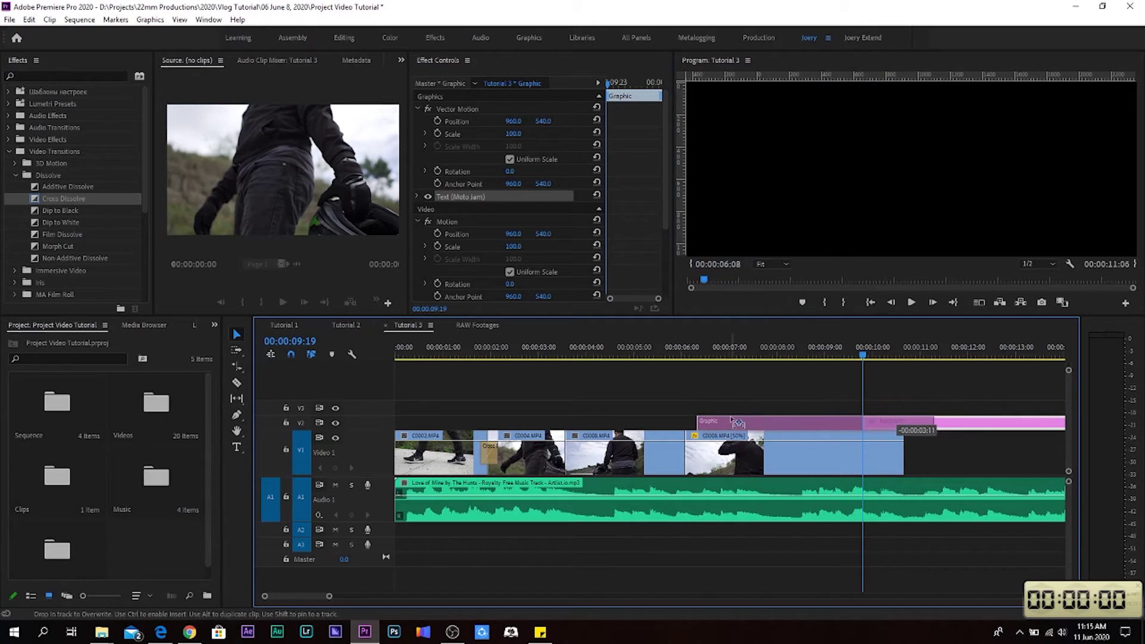
pyautogui.moveTo(729, 422); pyautogui.dragTo(731, 423)
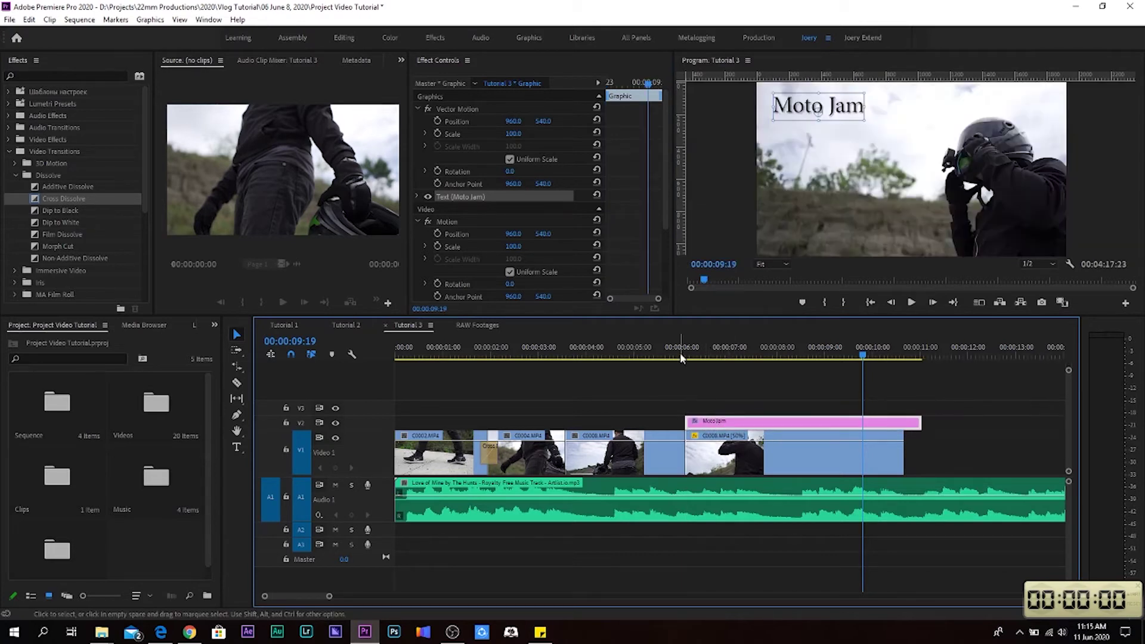
pyautogui.click(664, 352)
pyautogui.moveTo(667, 342); pyautogui.dragTo(863, 344)
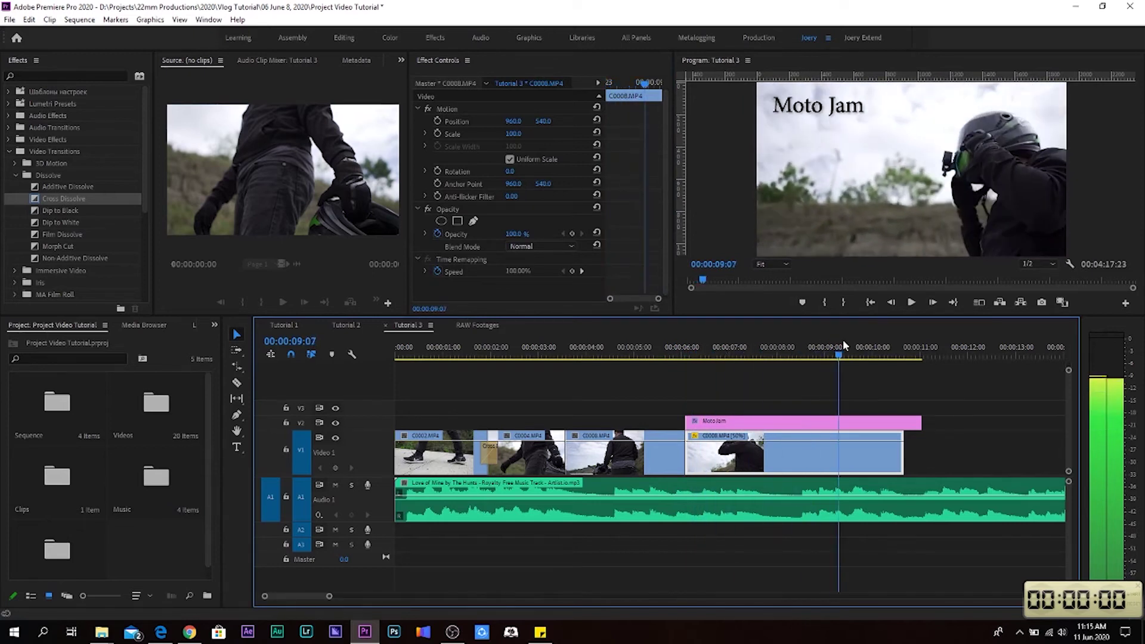
# - Apply a Cross Dissolve to the start of the Moto Jam title and play it back
pyautogui.moveTo(862, 343); pyautogui.dragTo(666, 378)
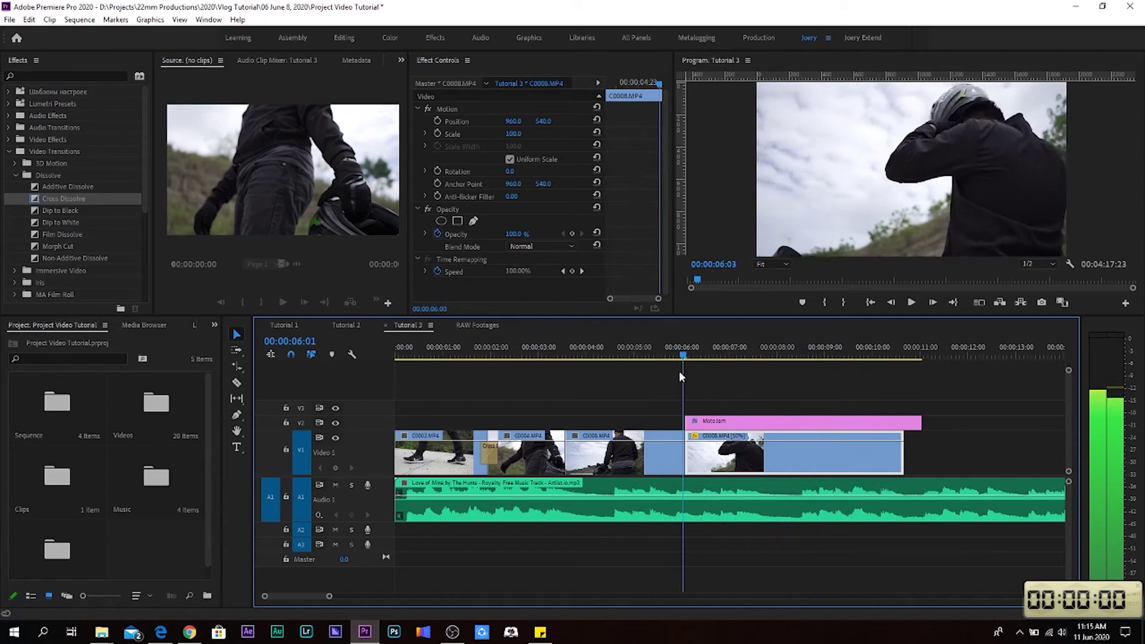
pyautogui.click(697, 401)
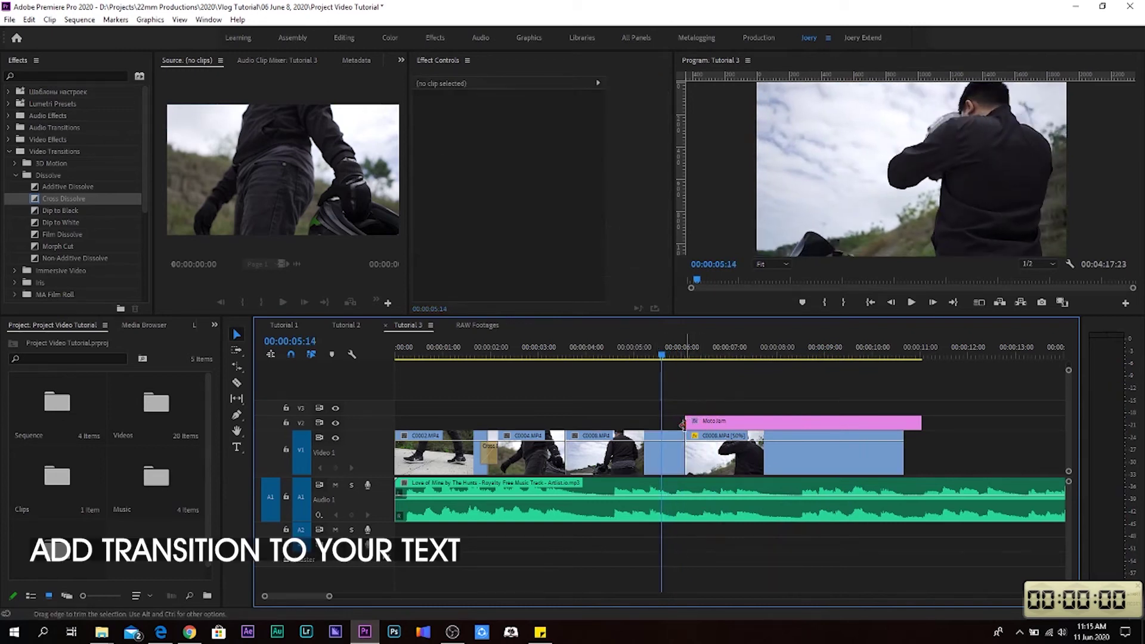
pyautogui.moveTo(53, 202); pyautogui.dragTo(155, 237)
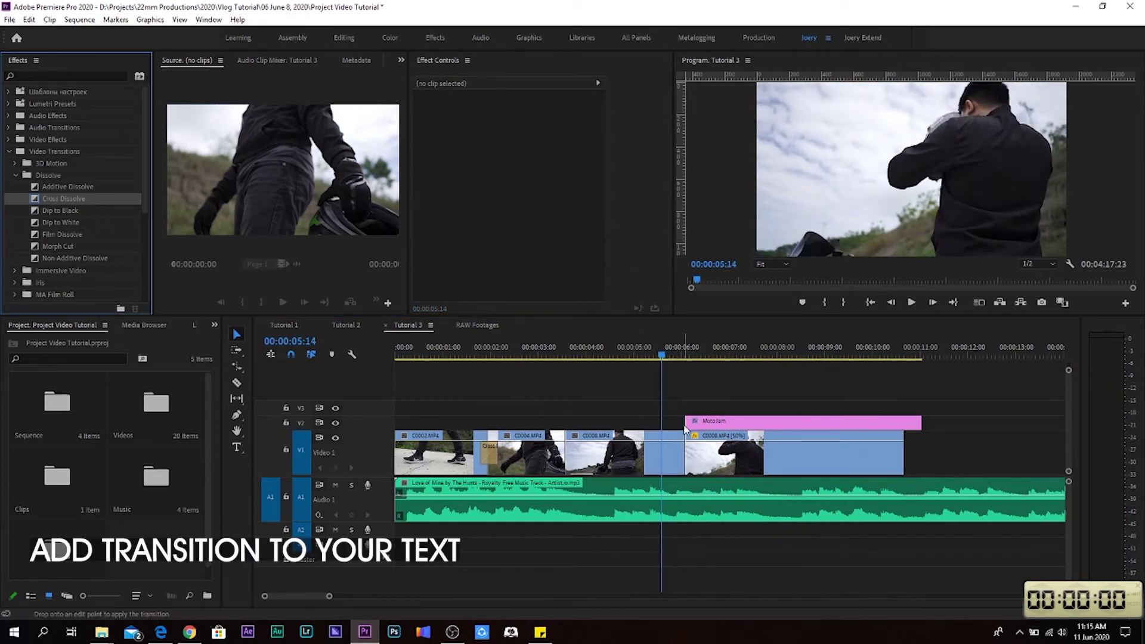
pyautogui.moveTo(693, 424); pyautogui.dragTo(694, 424)
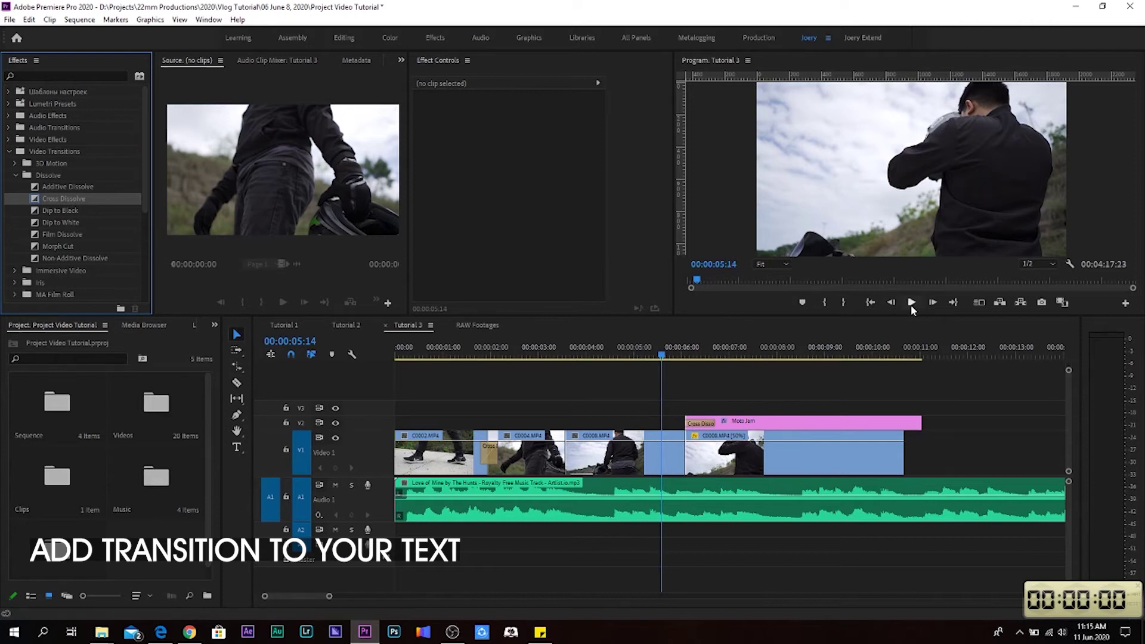
pyautogui.click(911, 303)
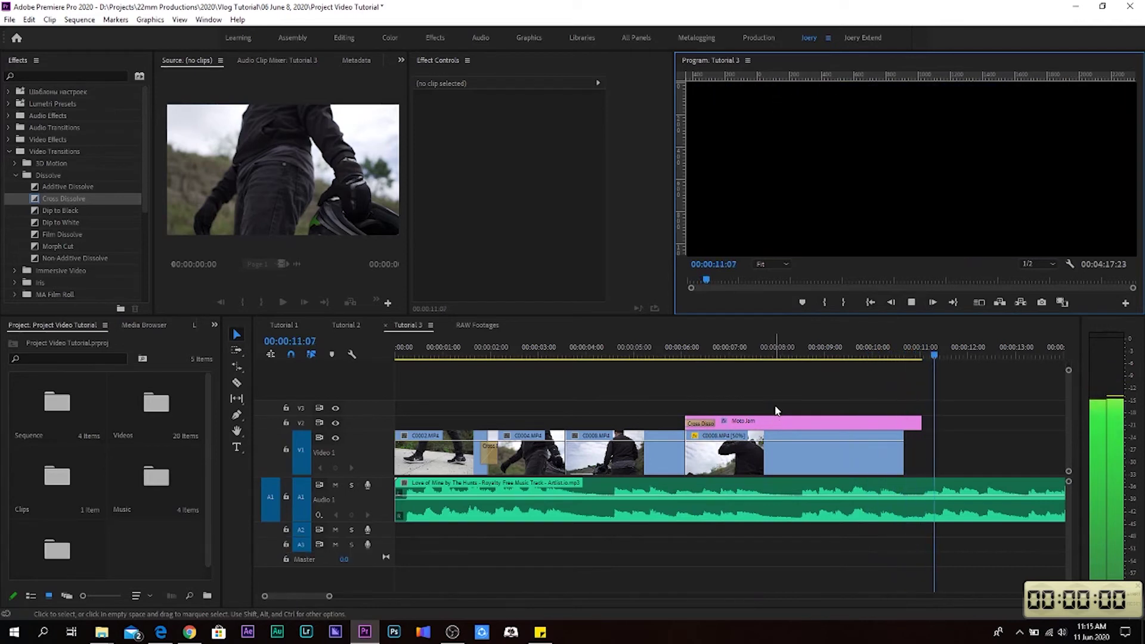
pyautogui.click(912, 303)
# - Trim the title's end to match the video near 00:00:10:16 and save the project
pyautogui.moveTo(791, 356); pyautogui.dragTo(887, 364)
pyautogui.moveTo(921, 423); pyautogui.dragTo(910, 423)
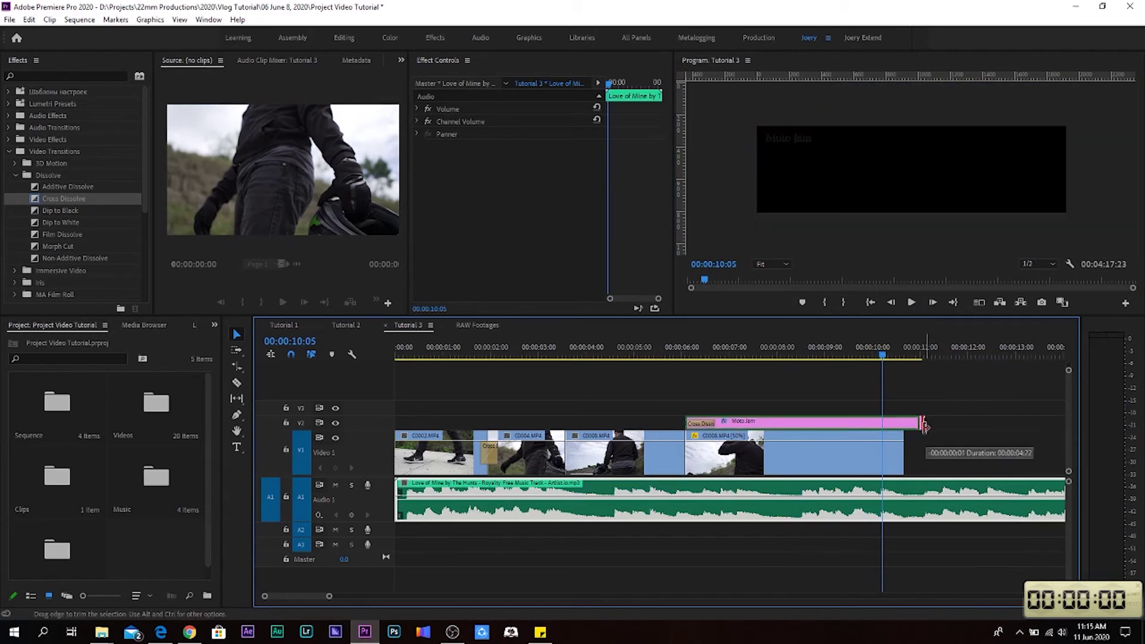
pyautogui.click(887, 356)
pyautogui.moveTo(910, 423); pyautogui.dragTo(904, 423)
pyautogui.moveTo(888, 357); pyautogui.dragTo(893, 357)
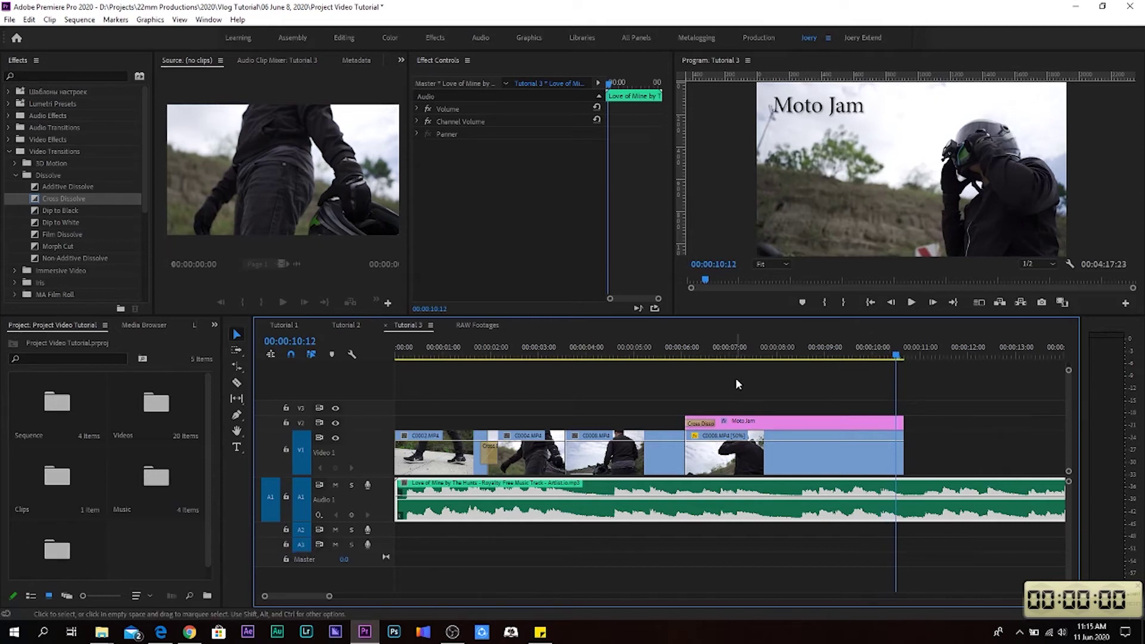
pyautogui.hotkey('ctrl', 's')
pyautogui.click(527, 38)
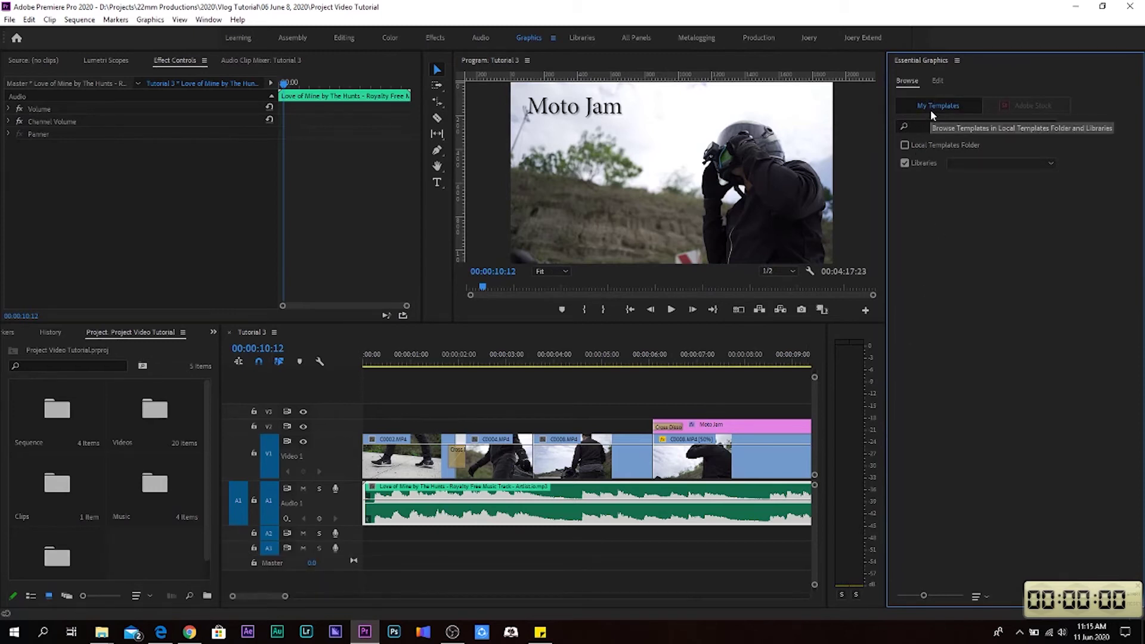
# - Place the Fire_5 flame template from Essential Graphics on V3 at the title's start, around 00:00:06:00
pyautogui.click(794, 379)
pyautogui.click(914, 84)
pyautogui.moveTo(1131, 186)
pyautogui.mouseDown()
pyautogui.moveTo(1115, 414)
pyautogui.moveTo(1134, 368)
pyautogui.mouseUp()
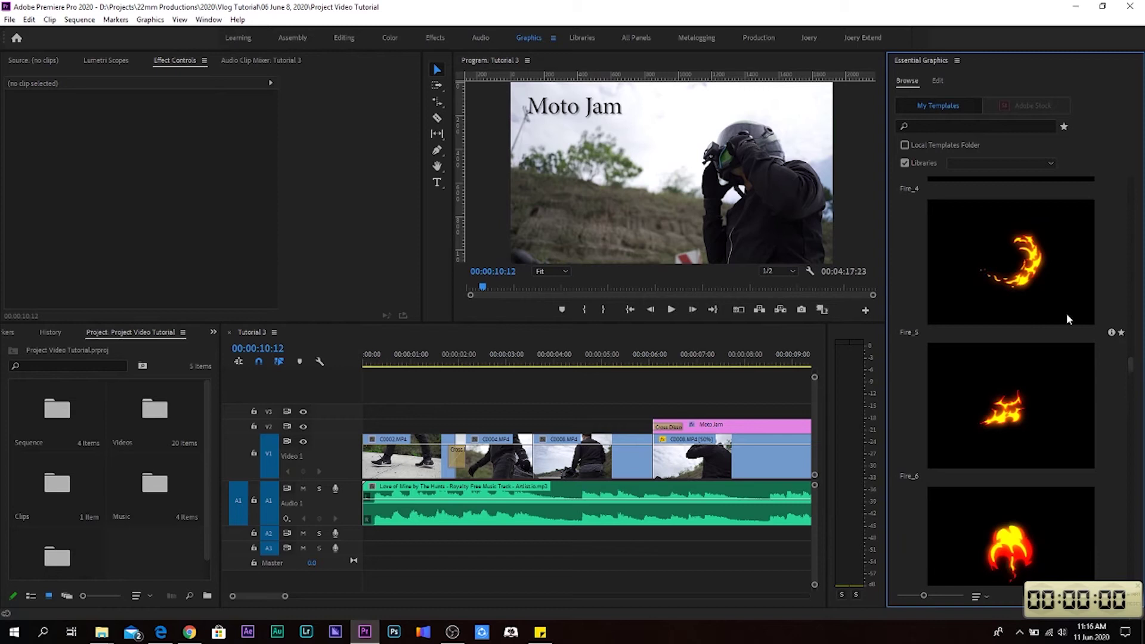
pyautogui.moveTo(1041, 281)
pyautogui.mouseDown()
pyautogui.moveTo(649, 410)
pyautogui.moveTo(674, 418)
pyautogui.mouseUp()
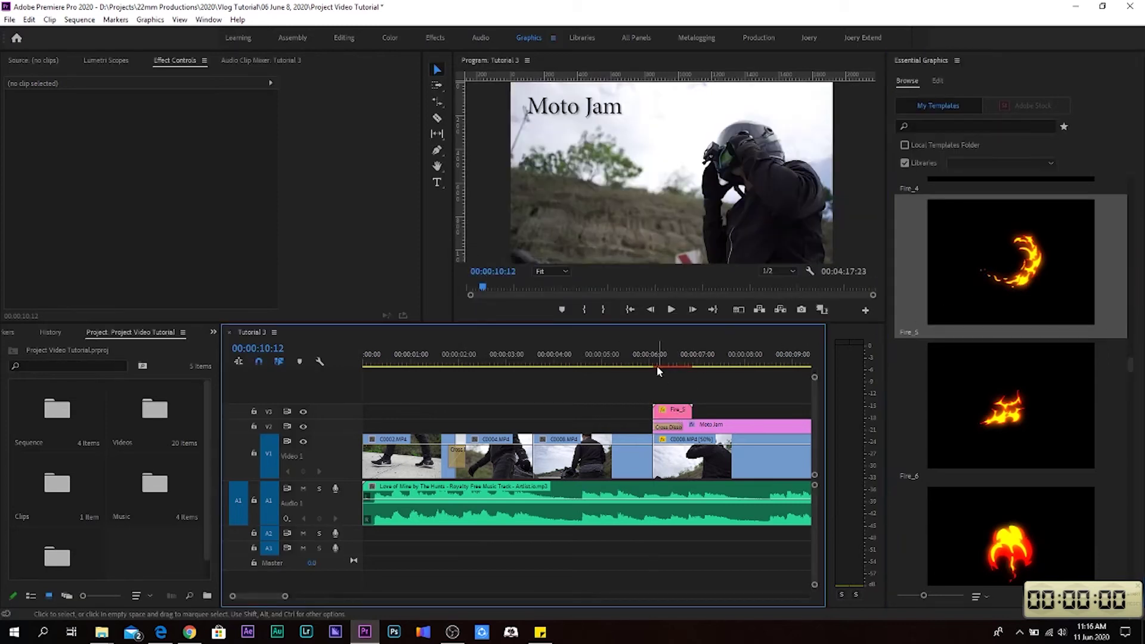
# - Scale the Fire_5 flame to 22% and position it at about 355, 220 near the title
pyautogui.moveTo(659, 362); pyautogui.dragTo(677, 355)
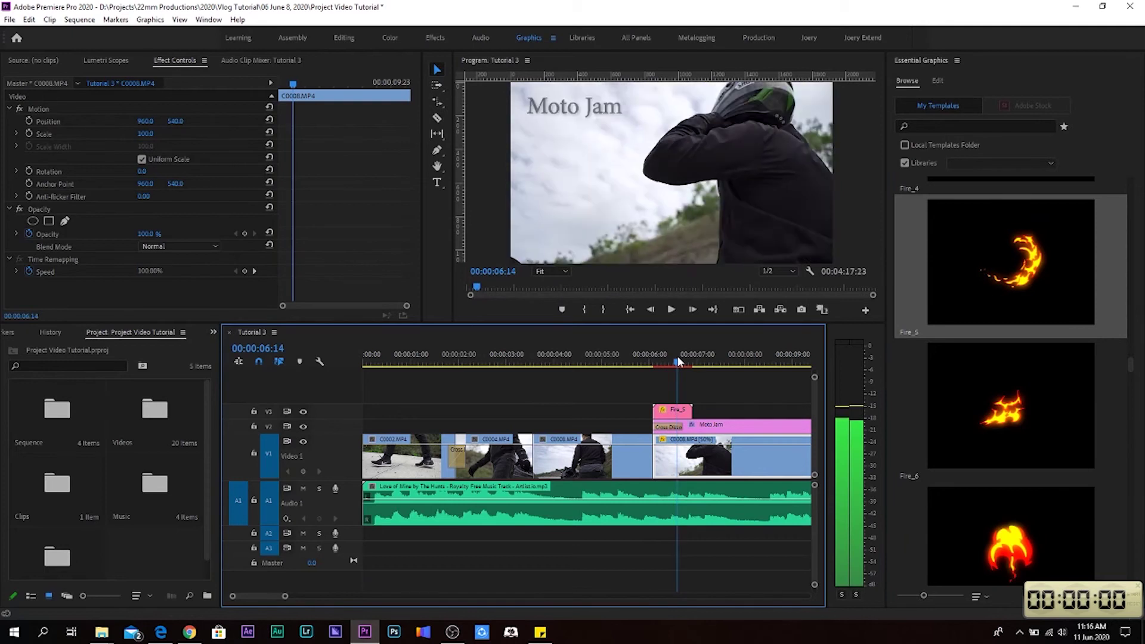
pyautogui.moveTo(678, 360); pyautogui.dragTo(665, 374)
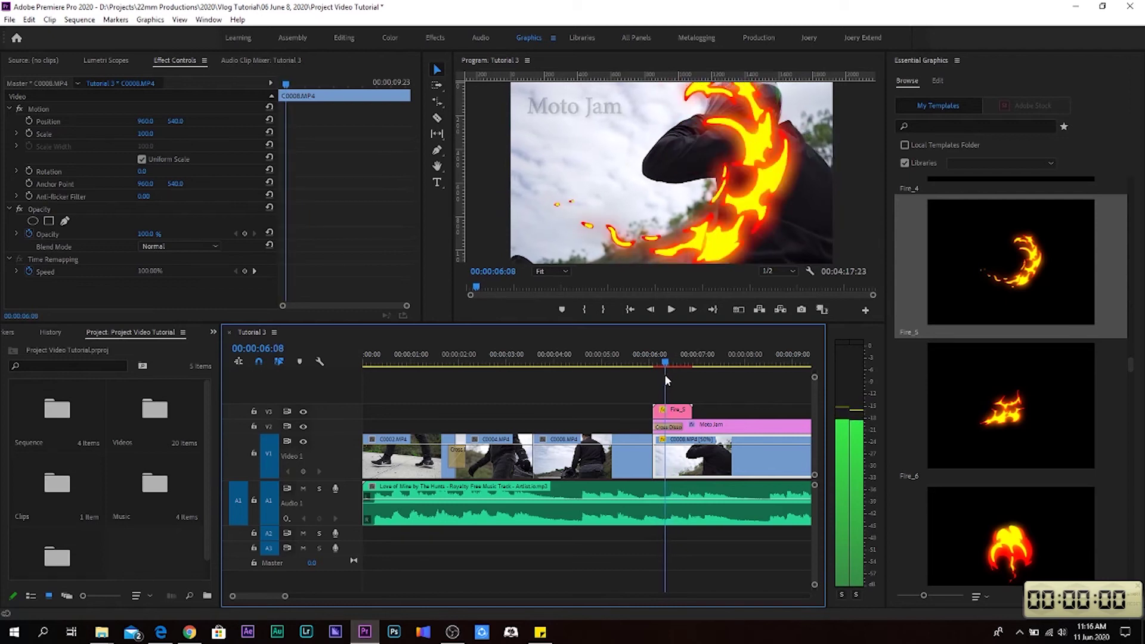
pyautogui.click(676, 413)
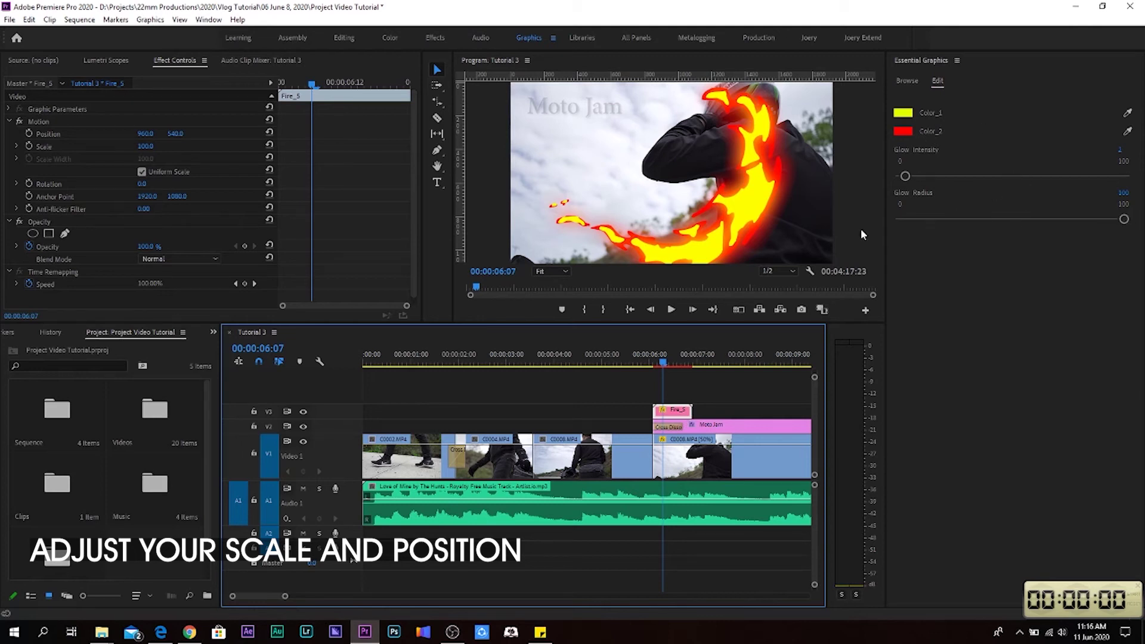
pyautogui.click(147, 151)
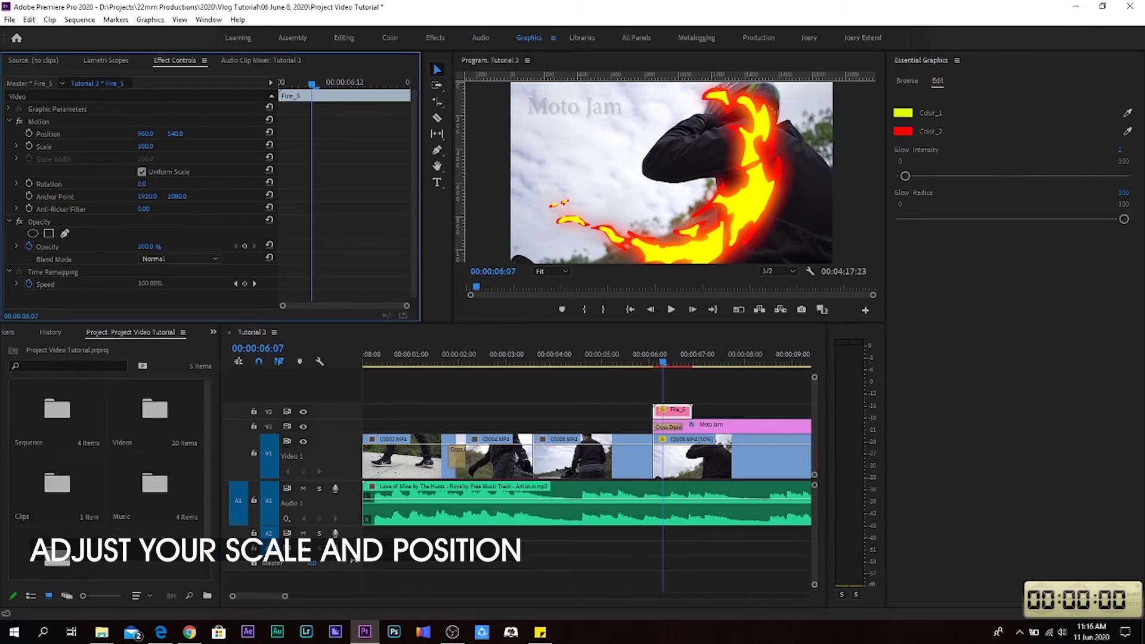
pyautogui.moveTo(145, 146)
pyautogui.mouseDown()
pyautogui.moveTo(101, 146)
pyautogui.moveTo(149, 139)
pyautogui.mouseUp()
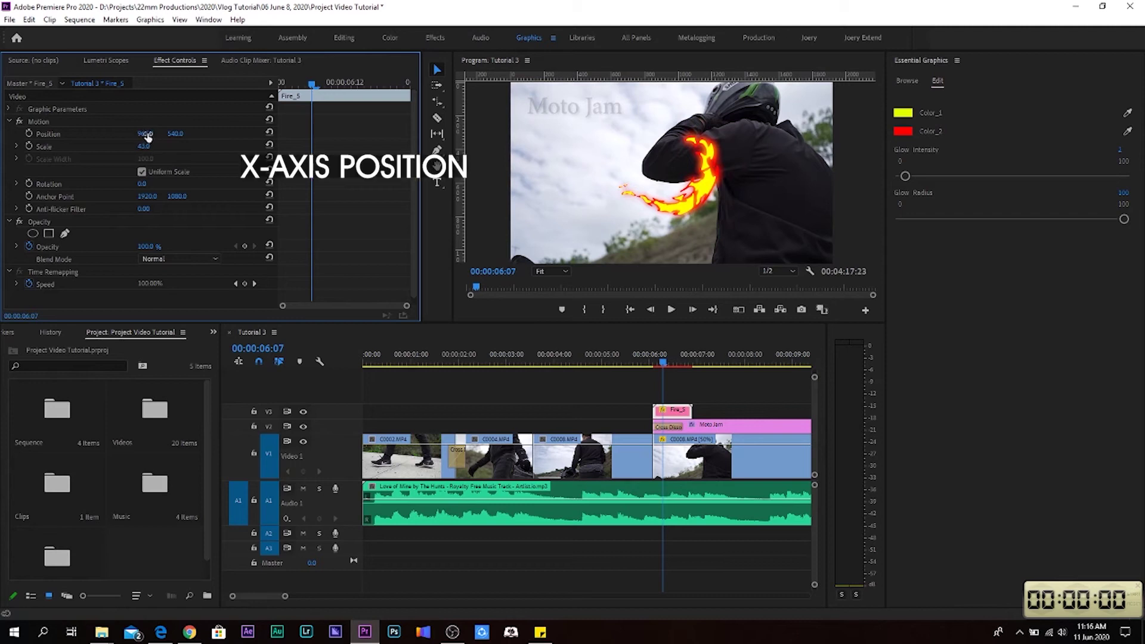
pyautogui.moveTo(147, 134); pyautogui.dragTo(81, 133)
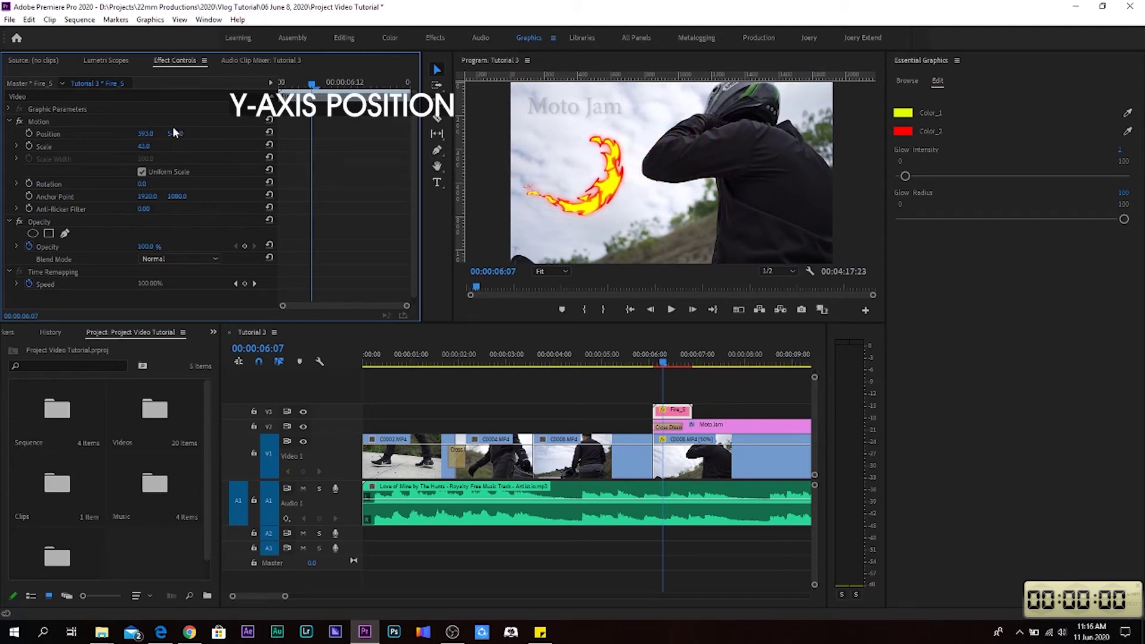
pyautogui.moveTo(177, 134); pyautogui.dragTo(139, 133)
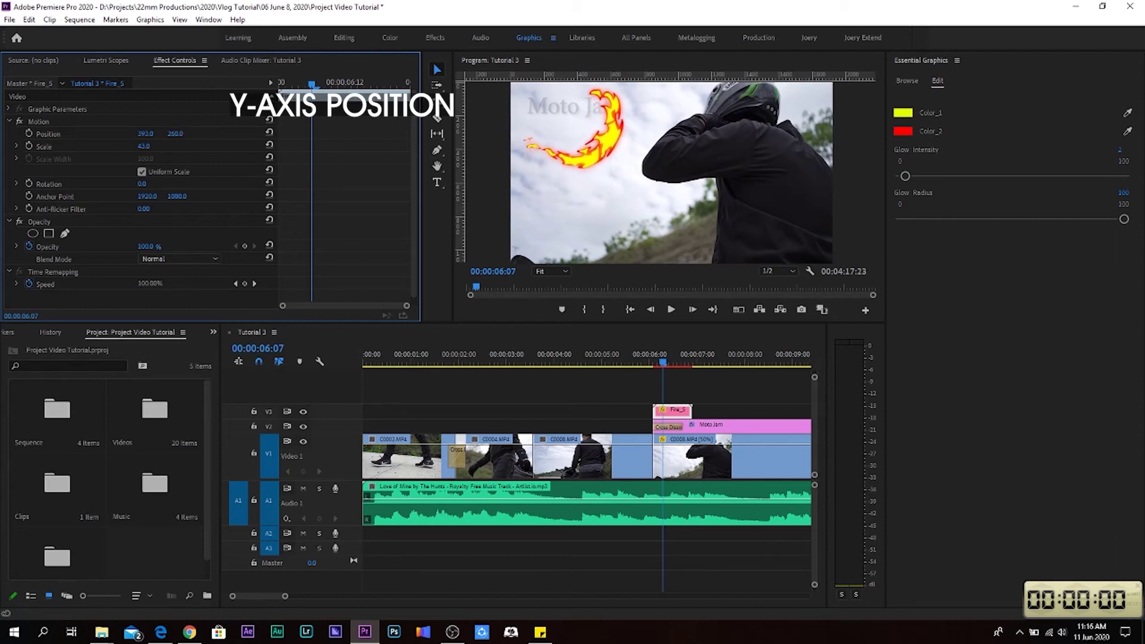
pyautogui.moveTo(141, 151); pyautogui.dragTo(127, 151)
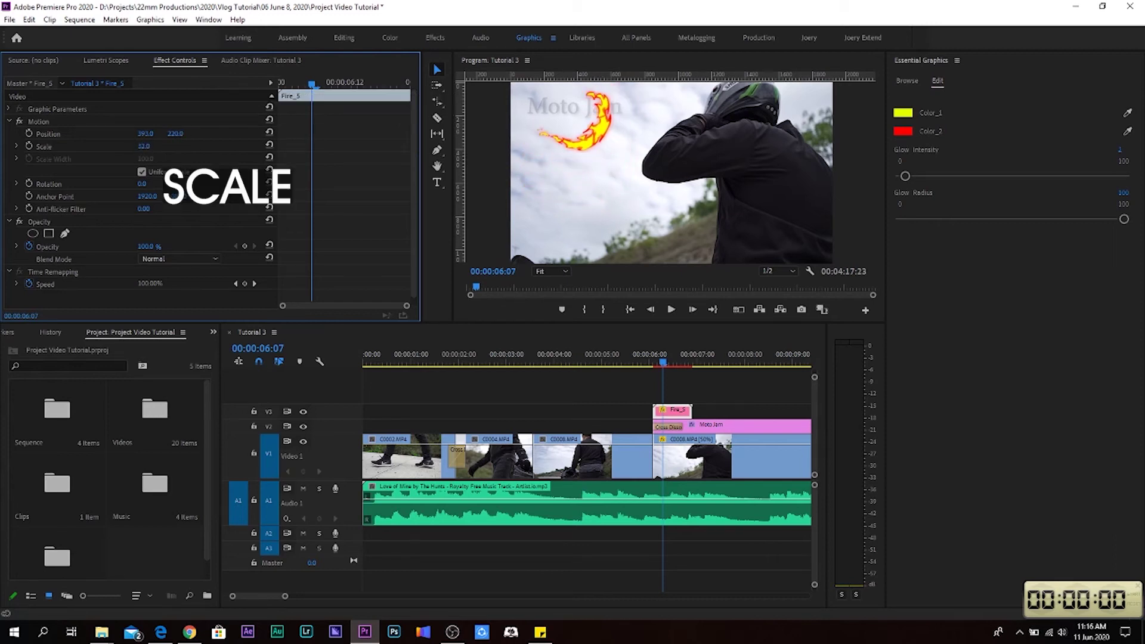
pyautogui.moveTo(145, 133); pyautogui.dragTo(134, 134)
pyautogui.moveTo(663, 363); pyautogui.dragTo(650, 363)
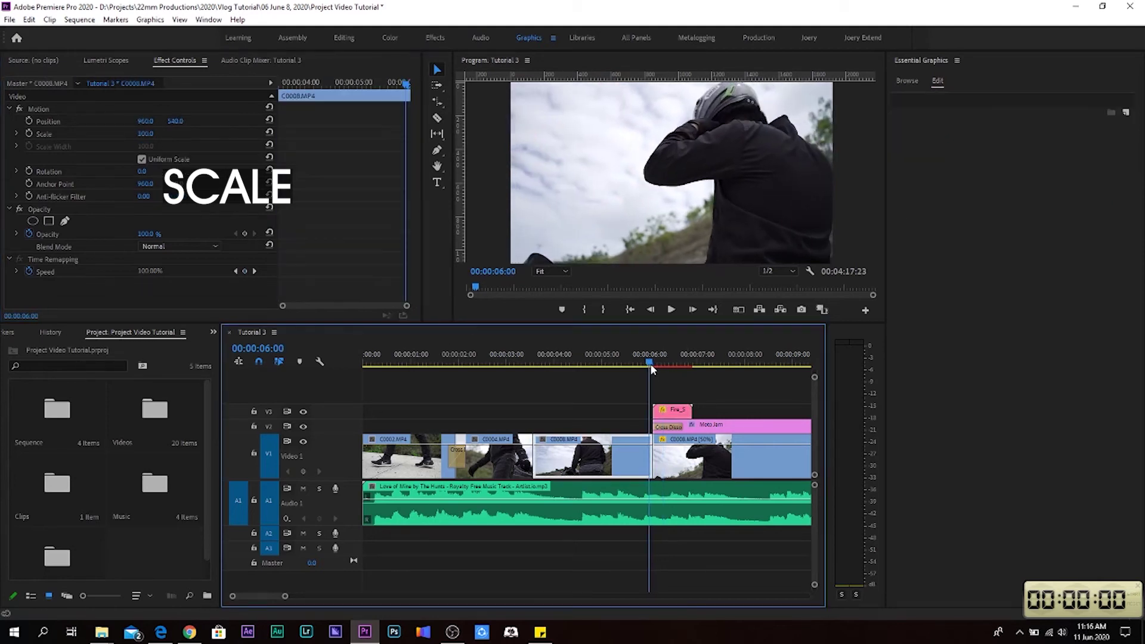
# - Add Fire_8 on V4 just before Fire_5, with its Position X set to 263
pyautogui.click(671, 310)
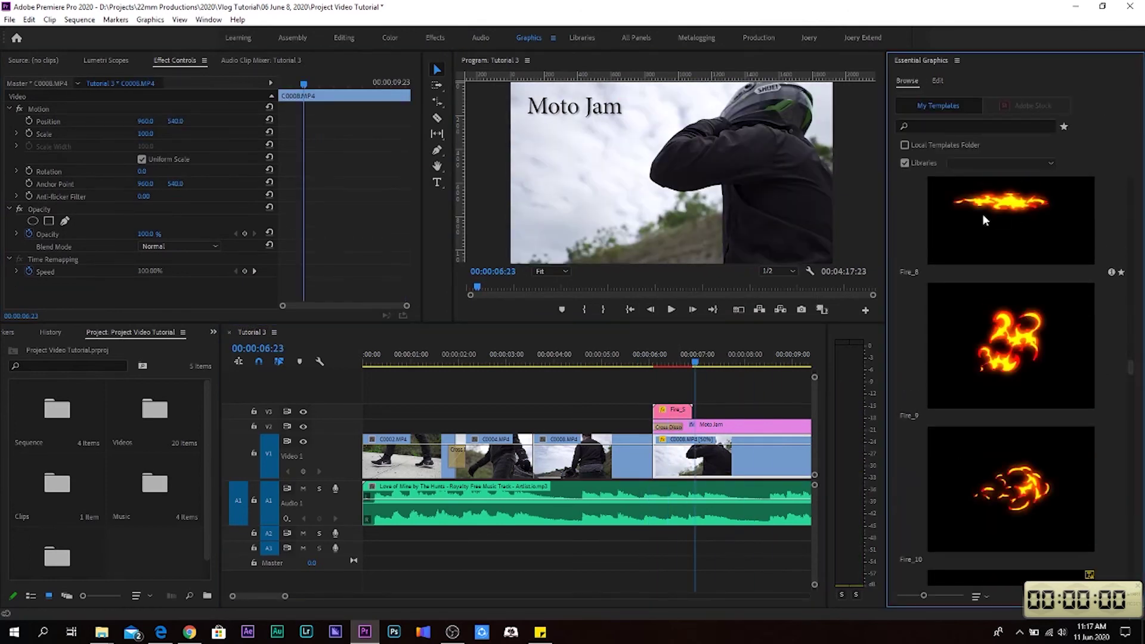
pyautogui.moveTo(619, 362); pyautogui.dragTo(619, 362)
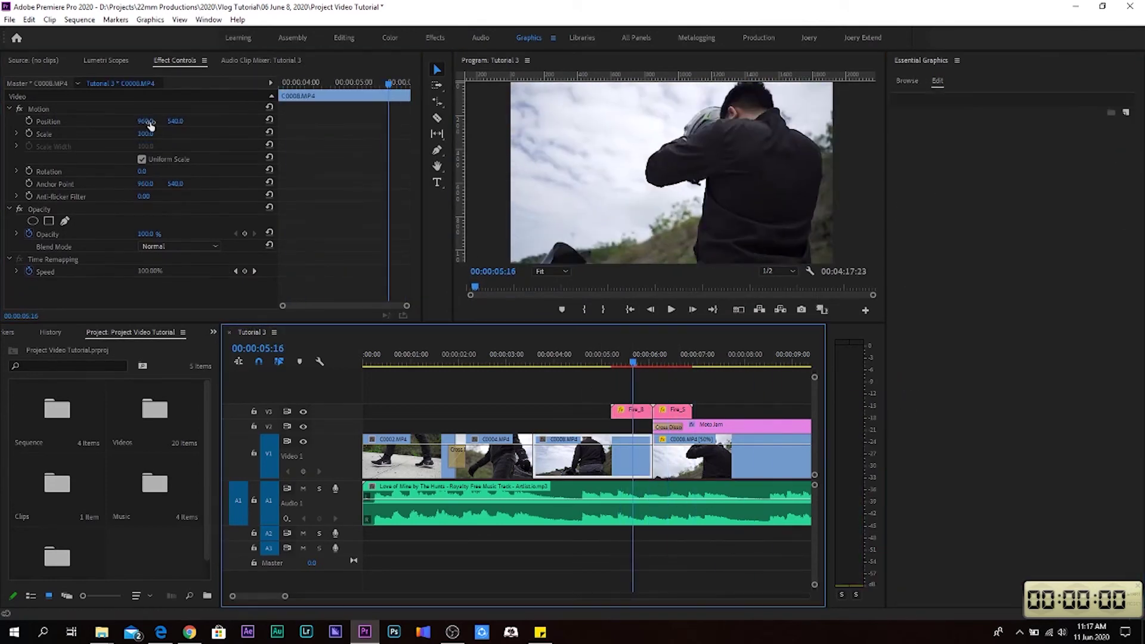
pyautogui.moveTo(145, 134); pyautogui.dragTo(59, 134)
pyautogui.moveTo(619, 362)
pyautogui.mouseDown()
pyautogui.moveTo(652, 362)
pyautogui.moveTo(662, 395)
pyautogui.mouseUp()
# - Play back the section to preview both flames over the Moto Jam title
pyautogui.press('space')
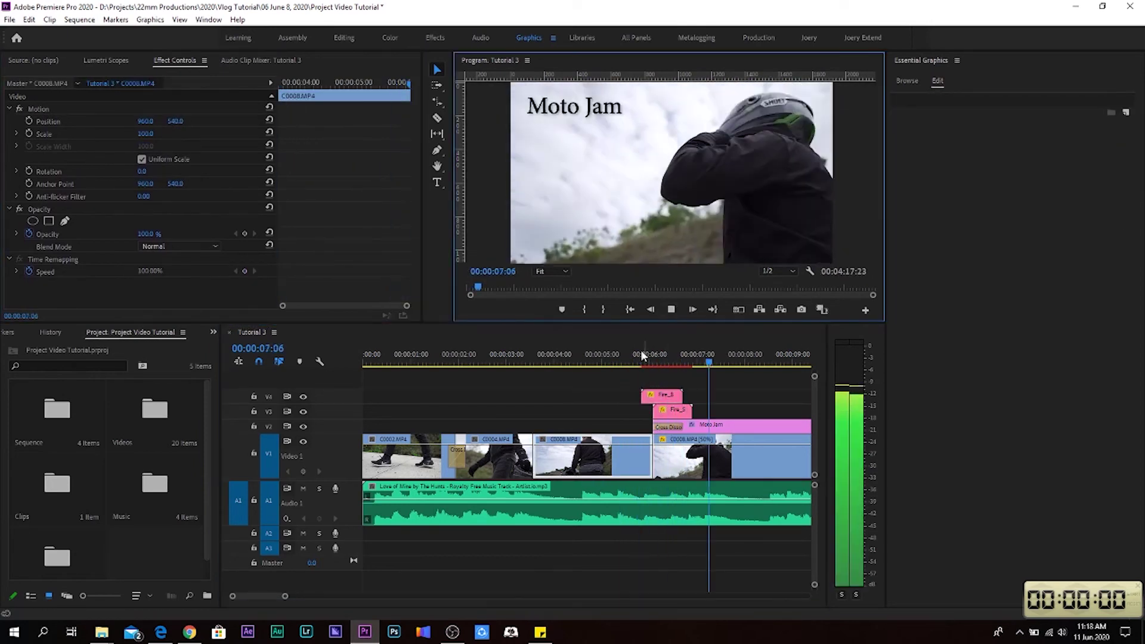
pyautogui.click(621, 356)
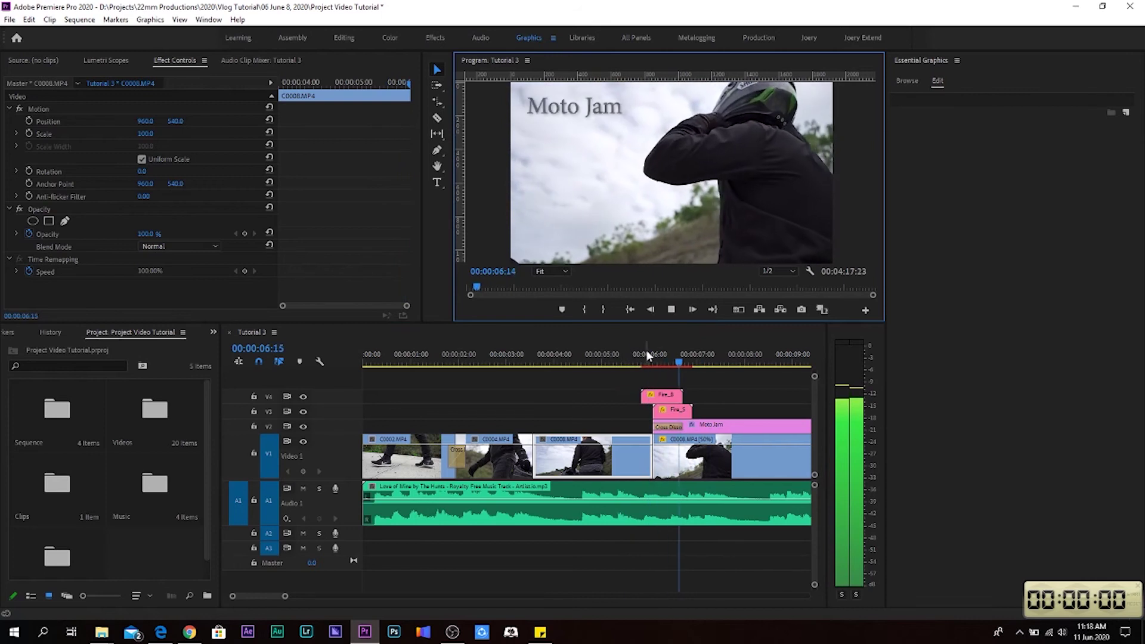
pyautogui.click(639, 352)
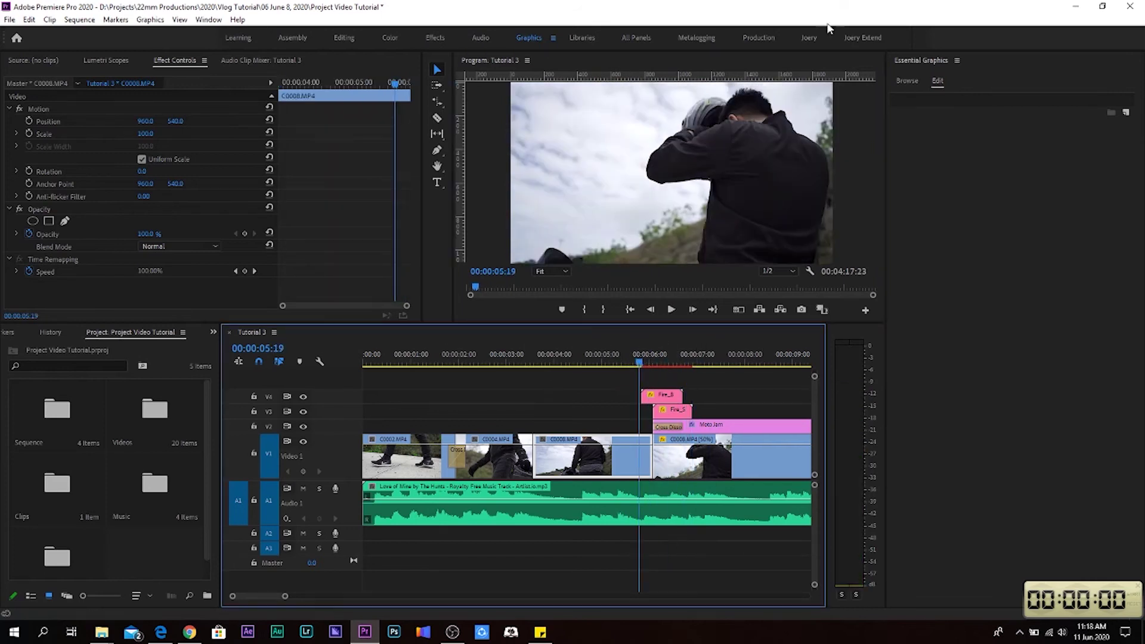
pyautogui.click(809, 39)
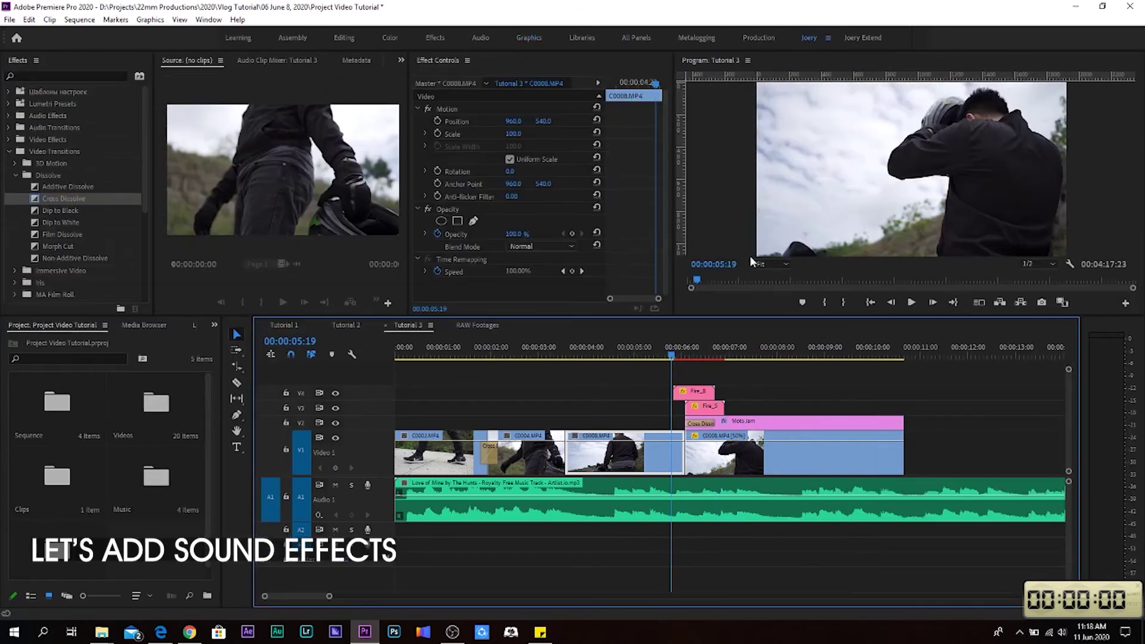
# - Import Firey swoosh.mp3 from Music > Sound Effects into the Music bin, searching 'fi'
pyautogui.doubleClick(157, 482)
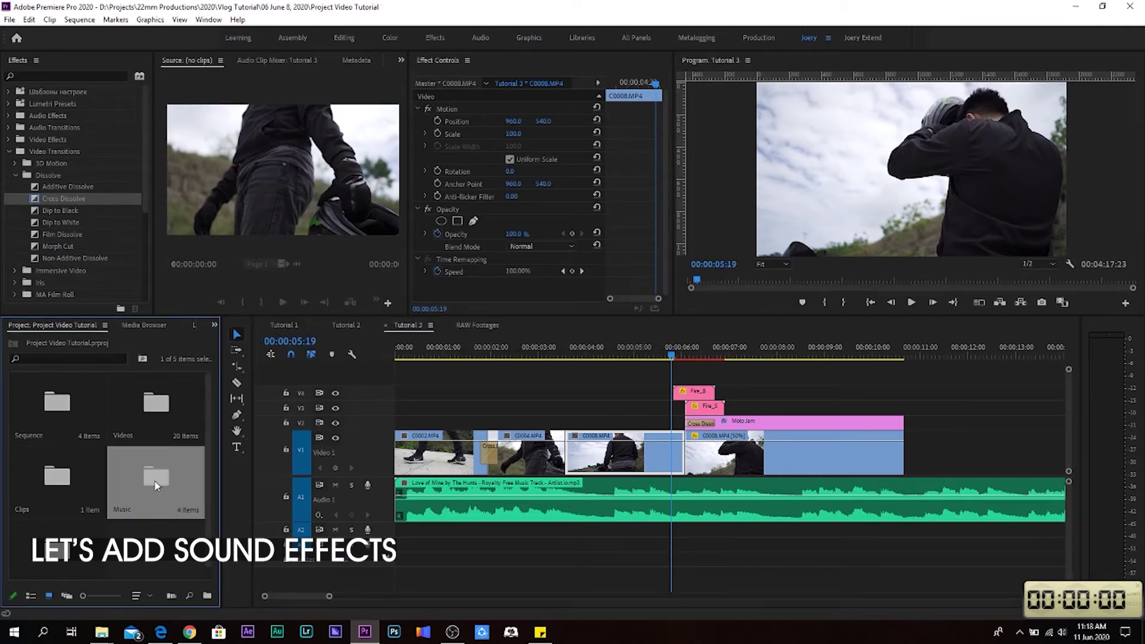
pyautogui.doubleClick(305, 270)
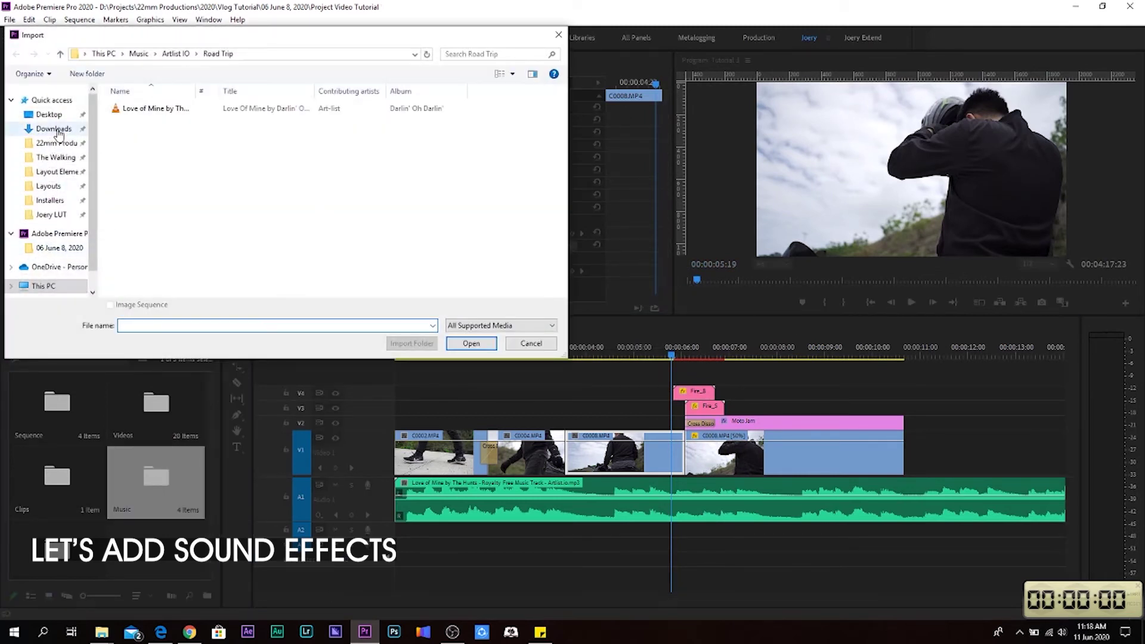
pyautogui.scroll(-1, 45, 239)
pyautogui.click(50, 263)
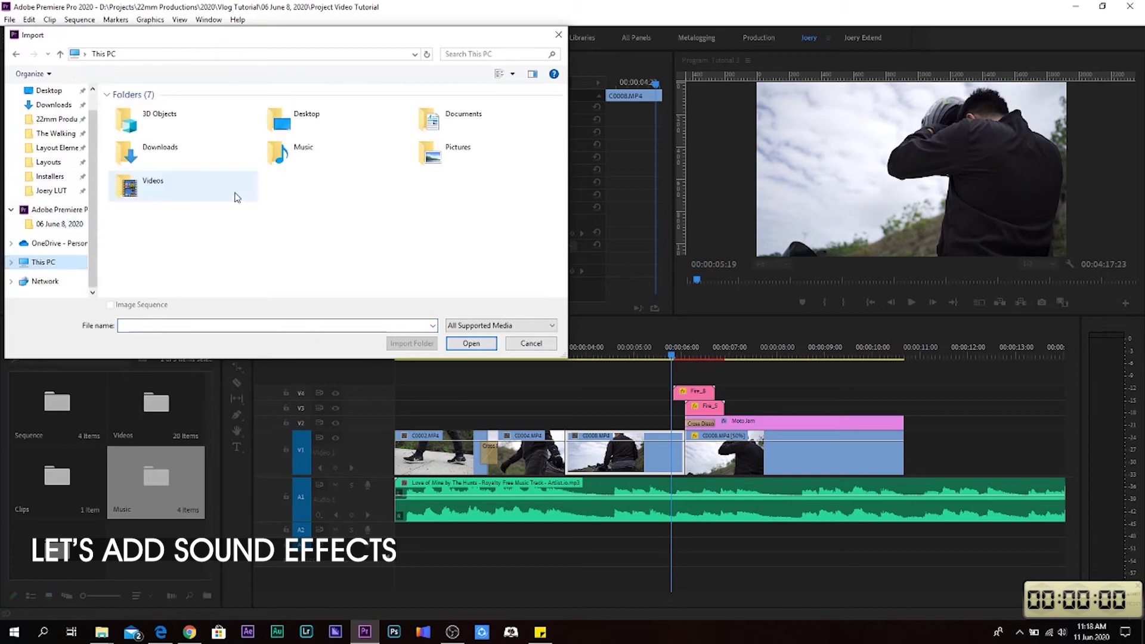
pyautogui.doubleClick(301, 150)
pyautogui.scroll(-7, 158, 146)
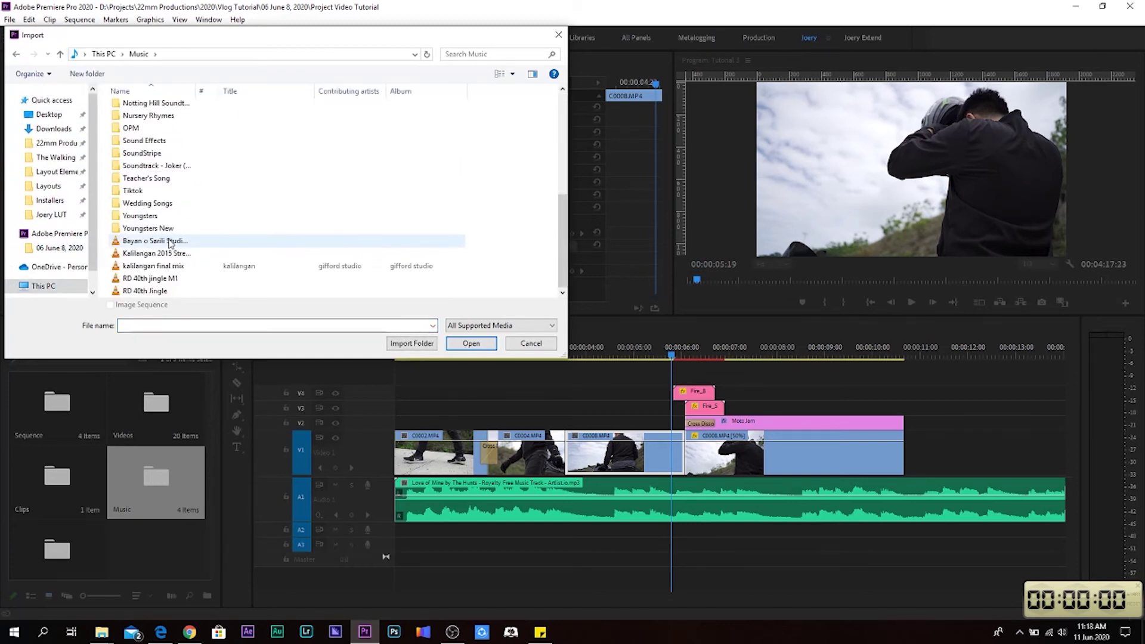
pyautogui.doubleClick(156, 143)
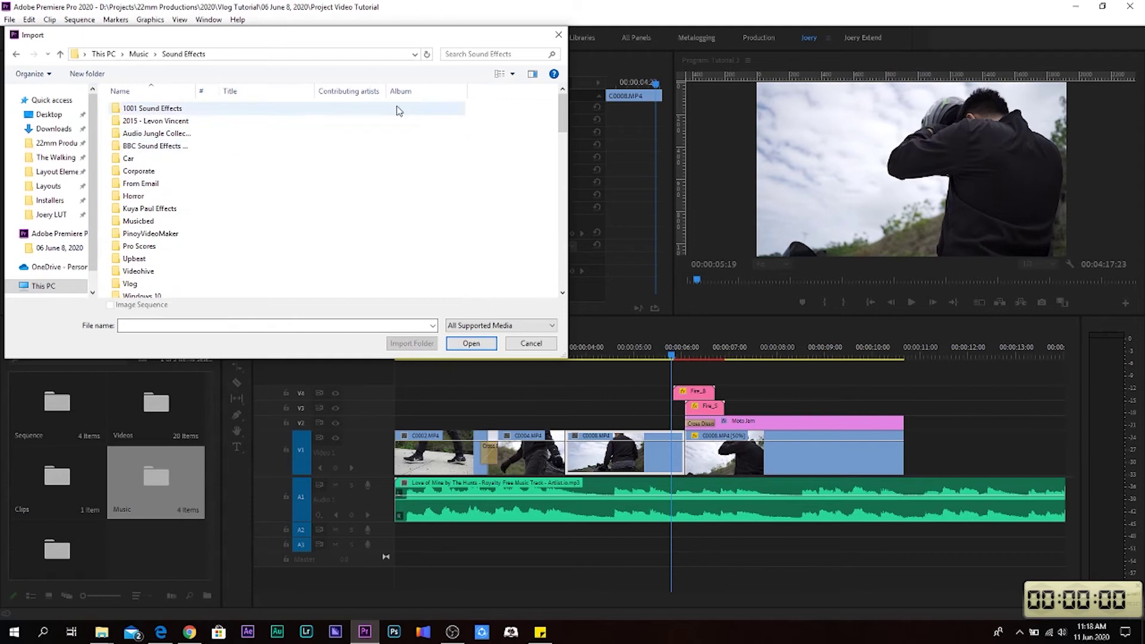
pyautogui.click(499, 54)
pyautogui.write('fire')
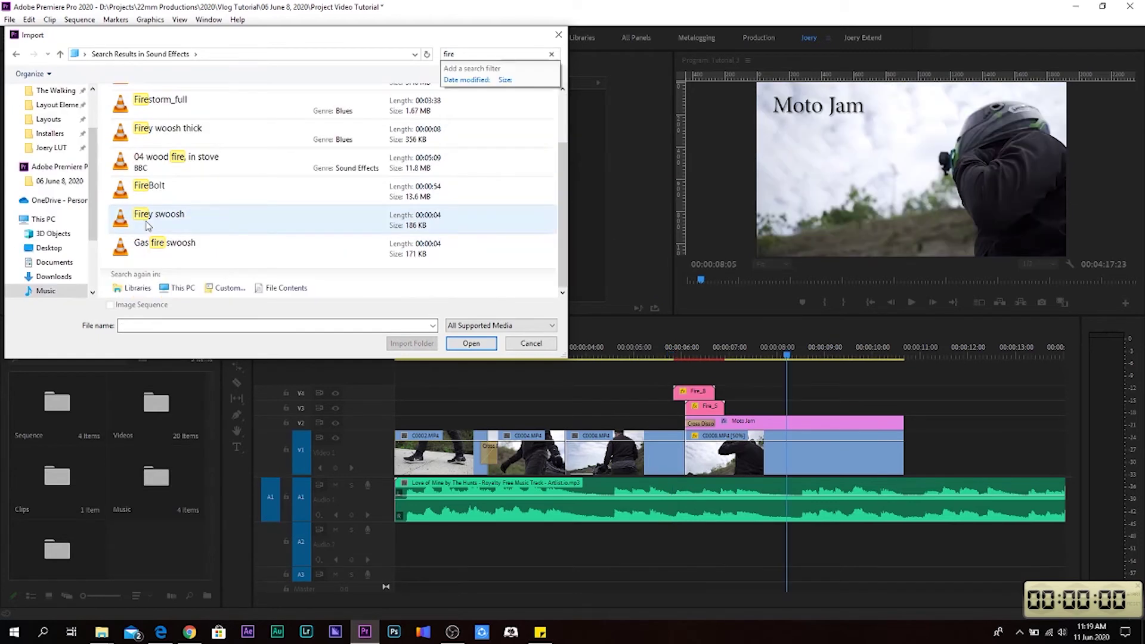
pyautogui.doubleClick(148, 221)
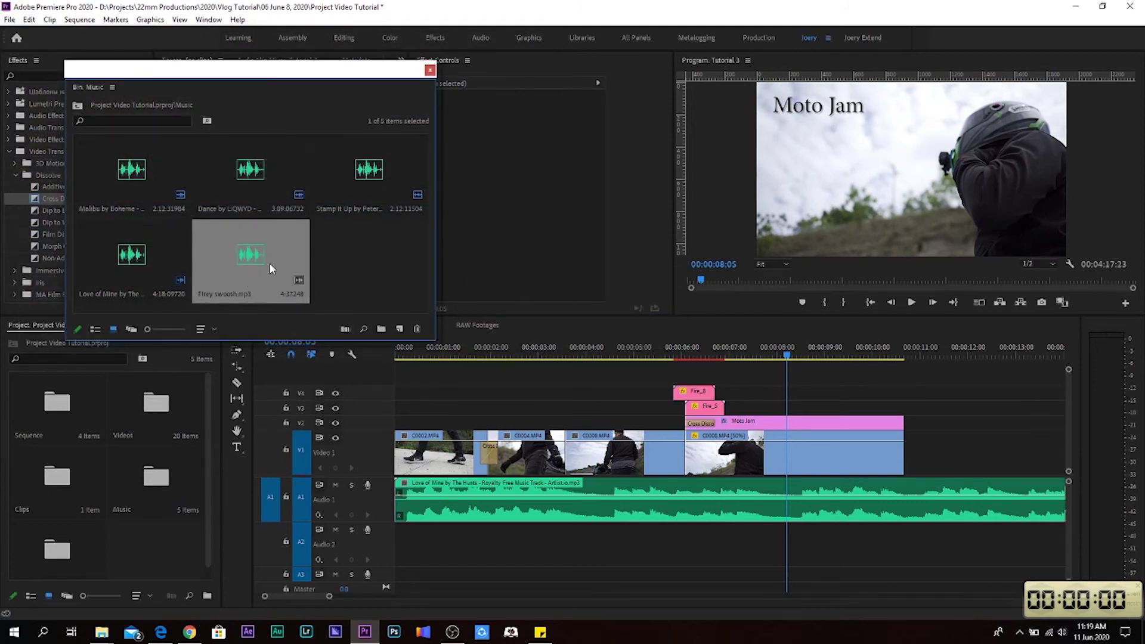
# - Select Firey swoosh.mp3 in the Music bin and play a preview of it
pyautogui.click(346, 264)
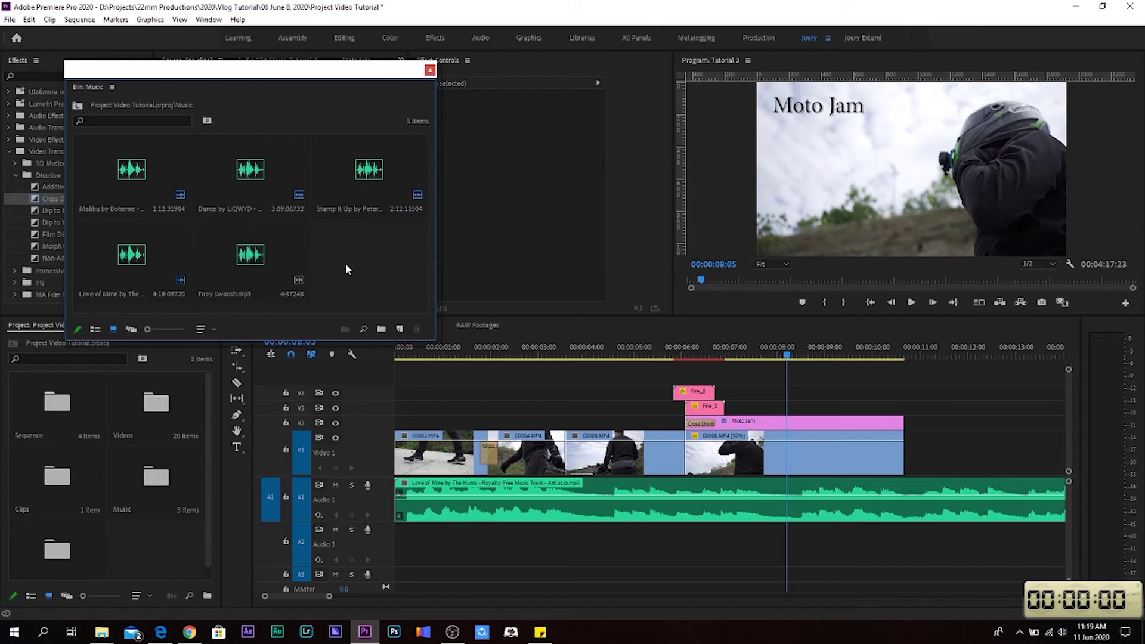
pyautogui.click(255, 263)
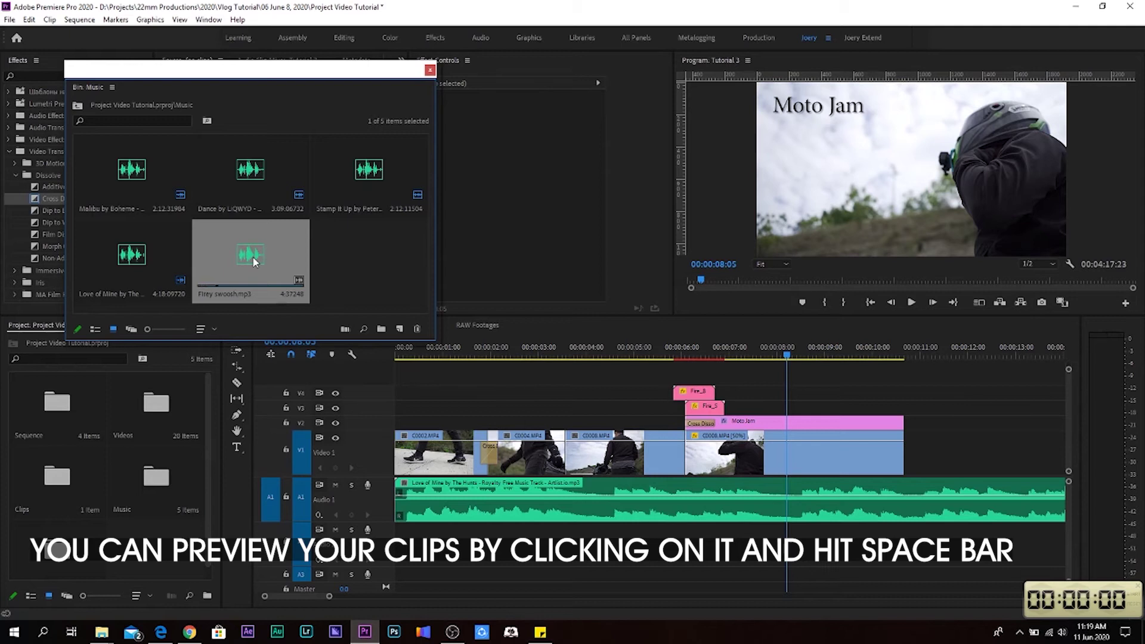
pyautogui.click(352, 253)
pyautogui.click(219, 255)
pyautogui.press('space')
# - Load Firey swoosh.mp3 into the Source monitor and close the Music bin window
pyautogui.click(371, 264)
pyautogui.click(243, 260)
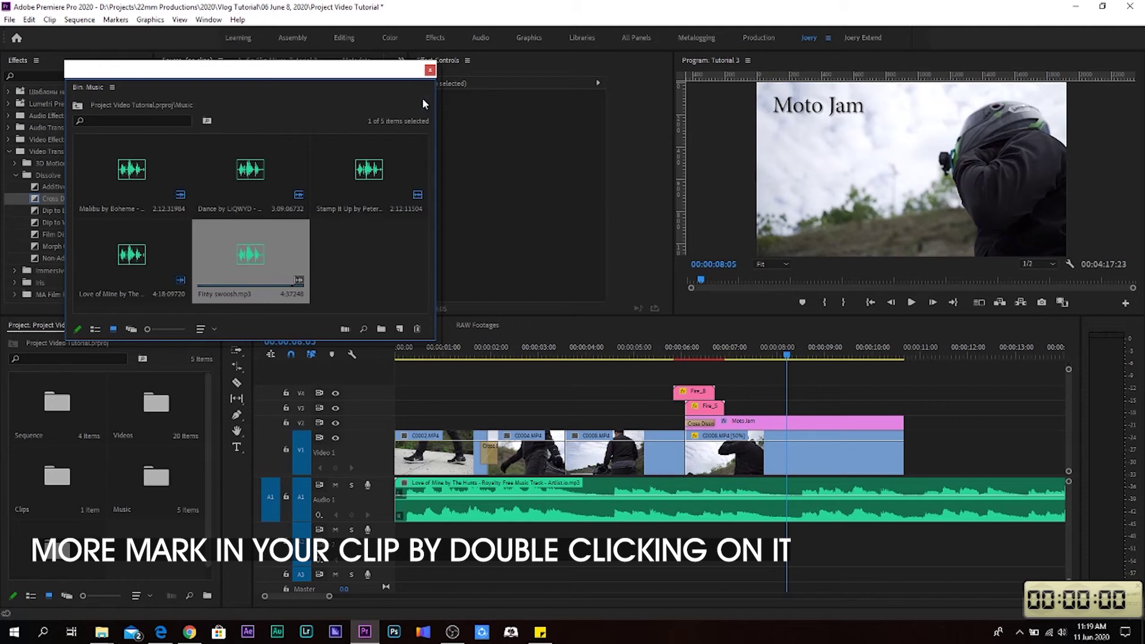
pyautogui.doubleClick(251, 273)
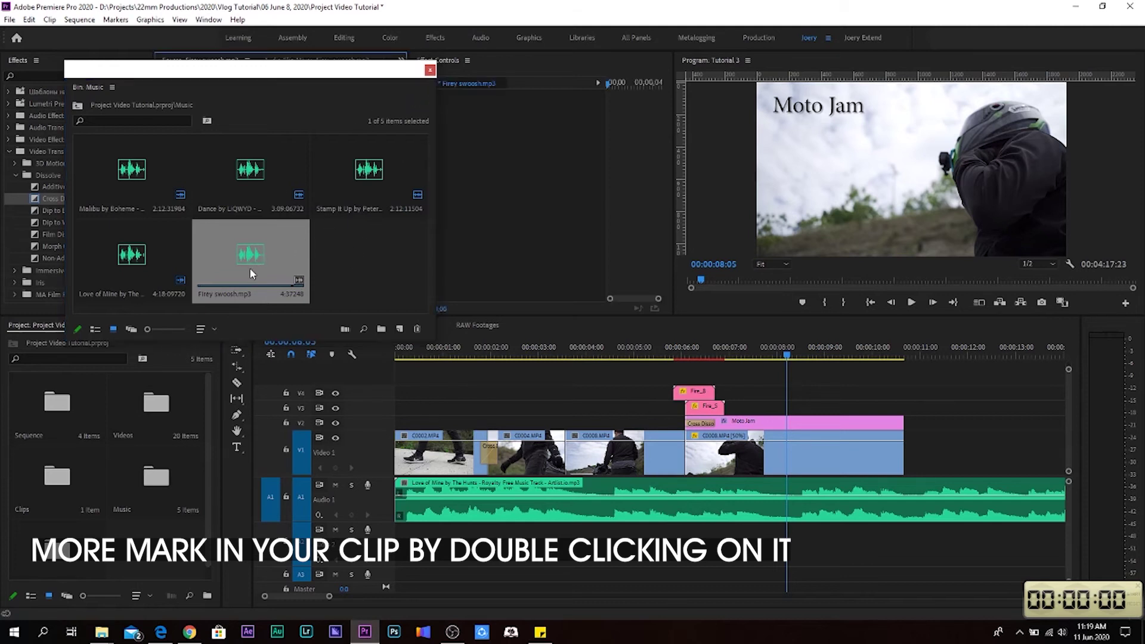
pyautogui.click(430, 70)
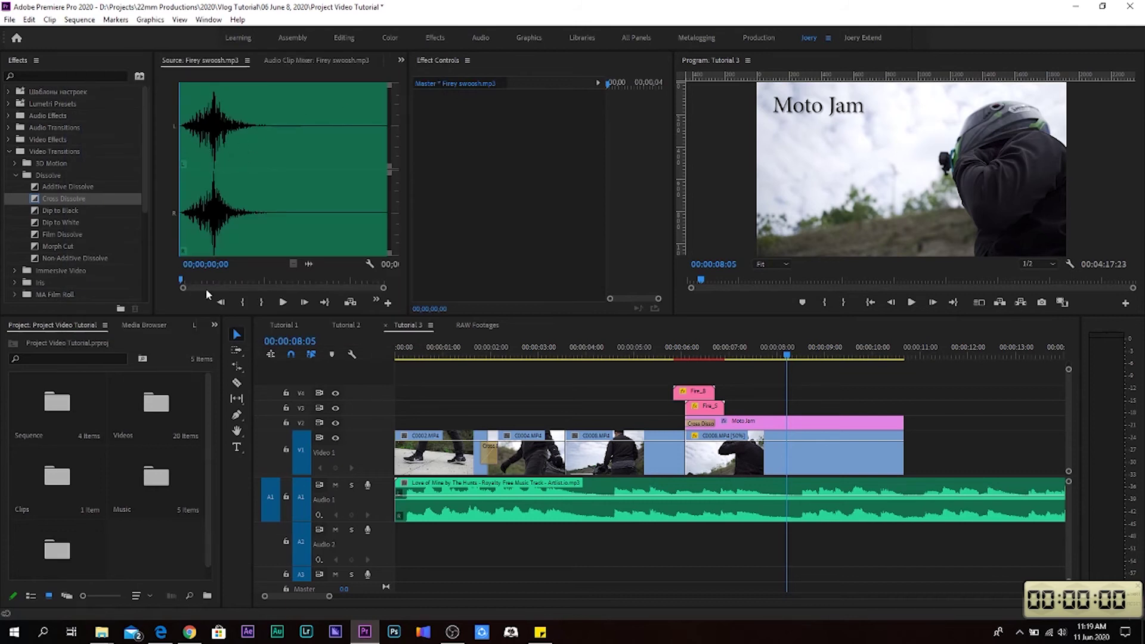
# - Add the swoosh as audio only on A2 at about 00:00:06:00 and play from there
pyautogui.click(284, 303)
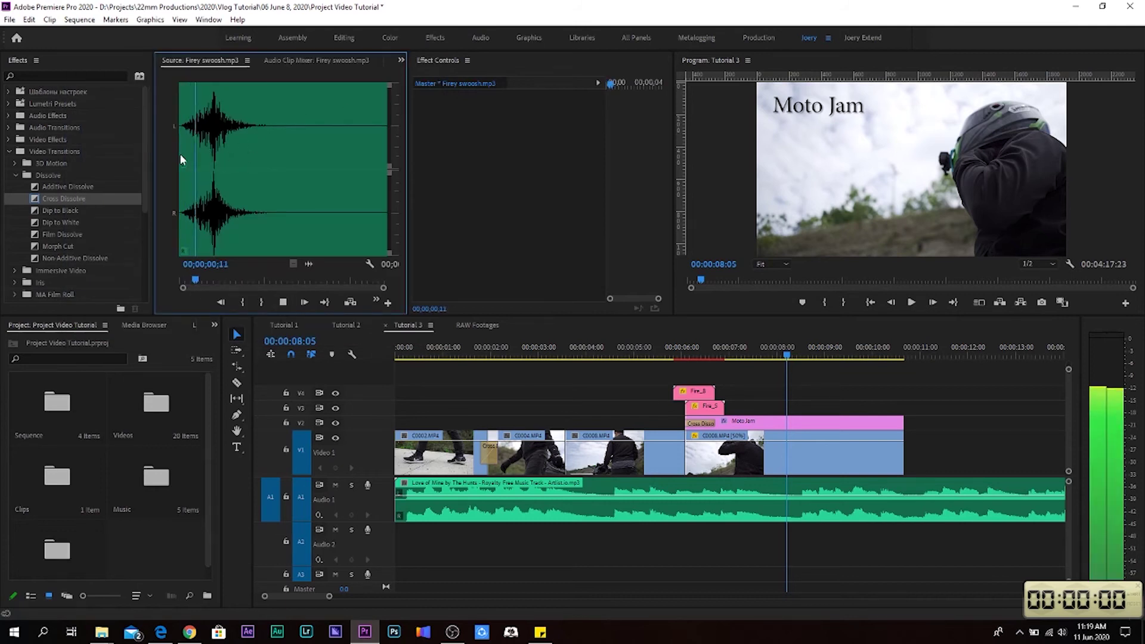
pyautogui.click(284, 303)
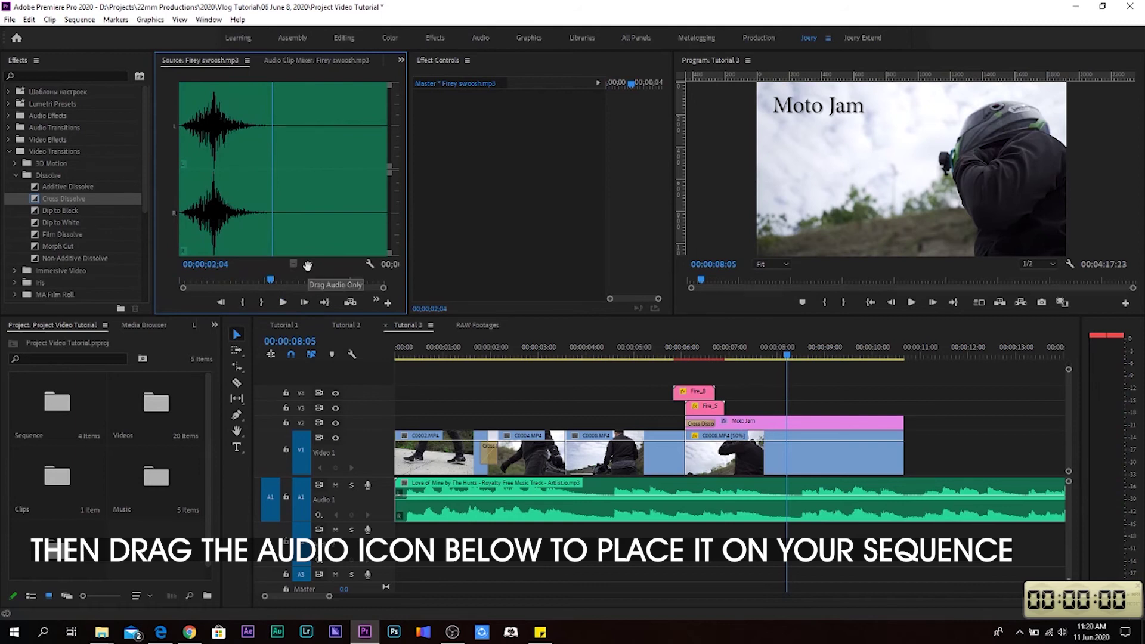
pyautogui.moveTo(308, 265); pyautogui.dragTo(308, 266)
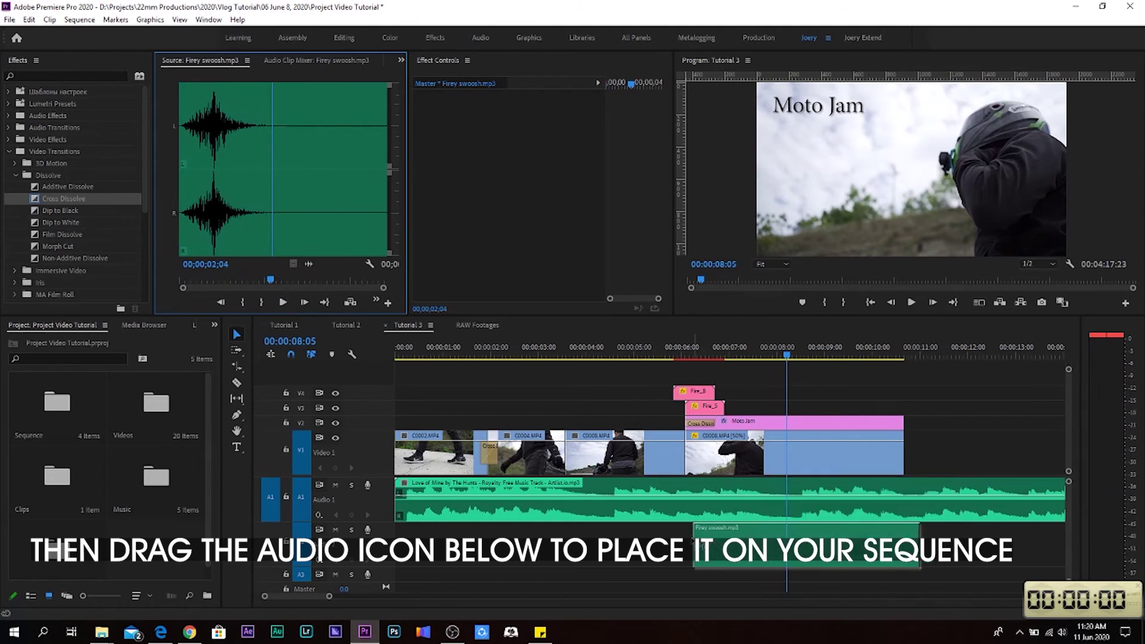
pyautogui.moveTo(361, 297); pyautogui.dragTo(690, 535)
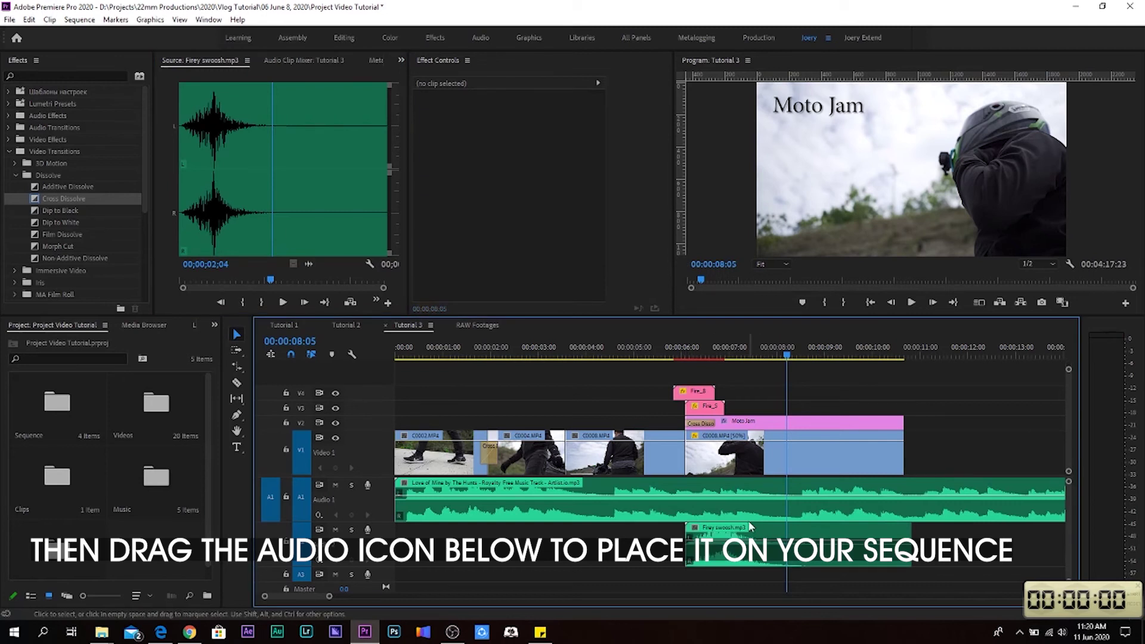
pyautogui.click(668, 454)
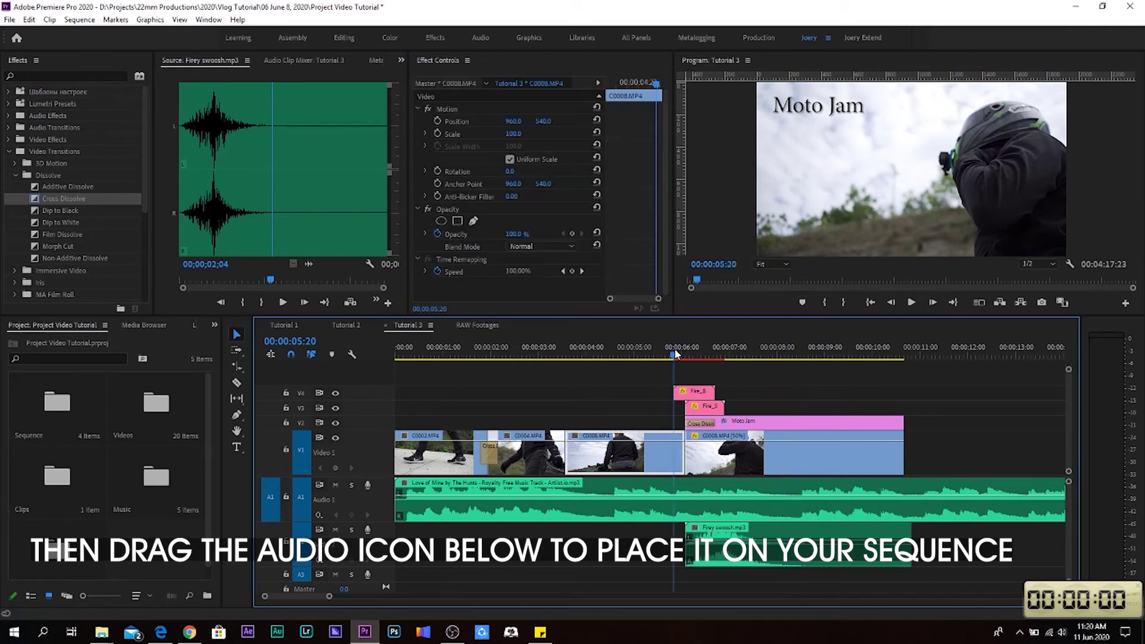
pyautogui.click(683, 356)
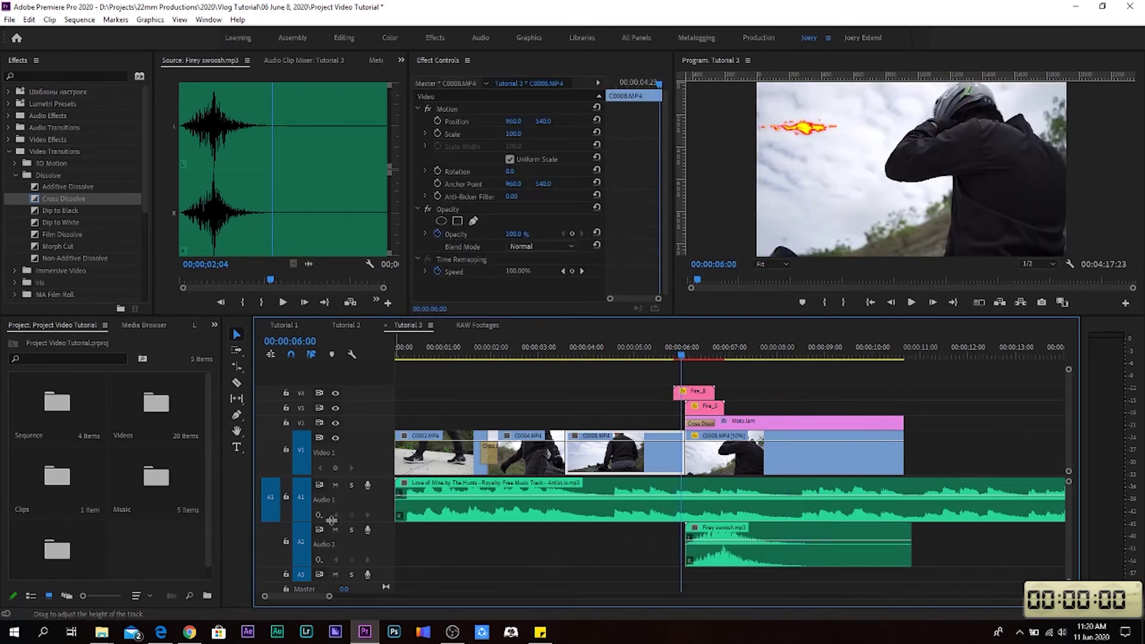
pyautogui.press('space')
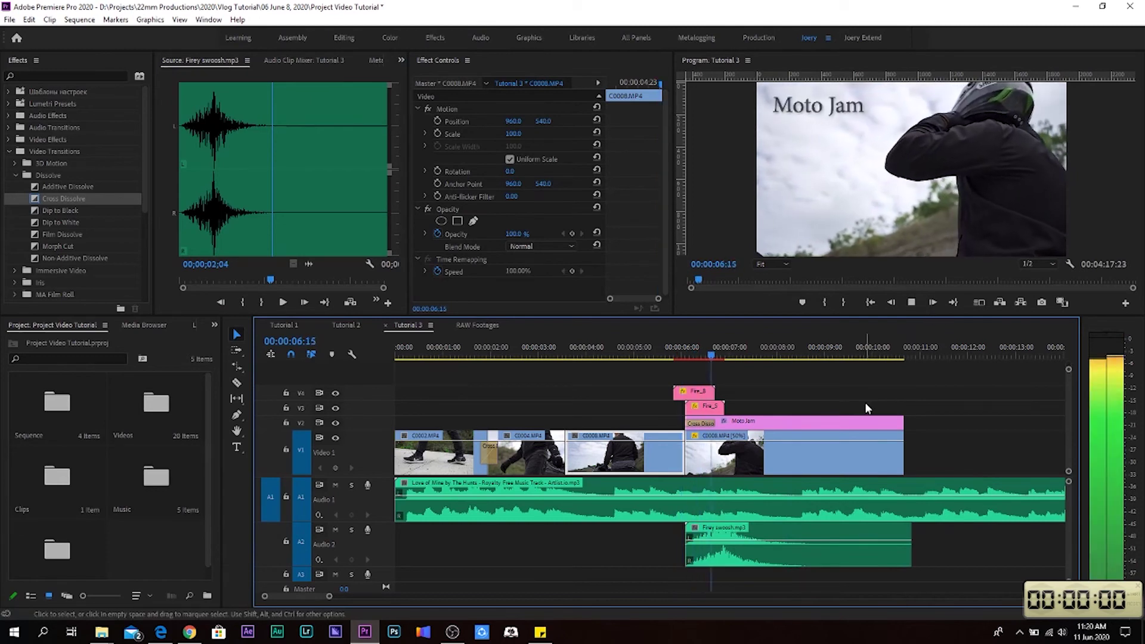
# - Mute A1, shift the swoosh earlier to about 00:00:05:24, and replay it alone
pyautogui.click(716, 531)
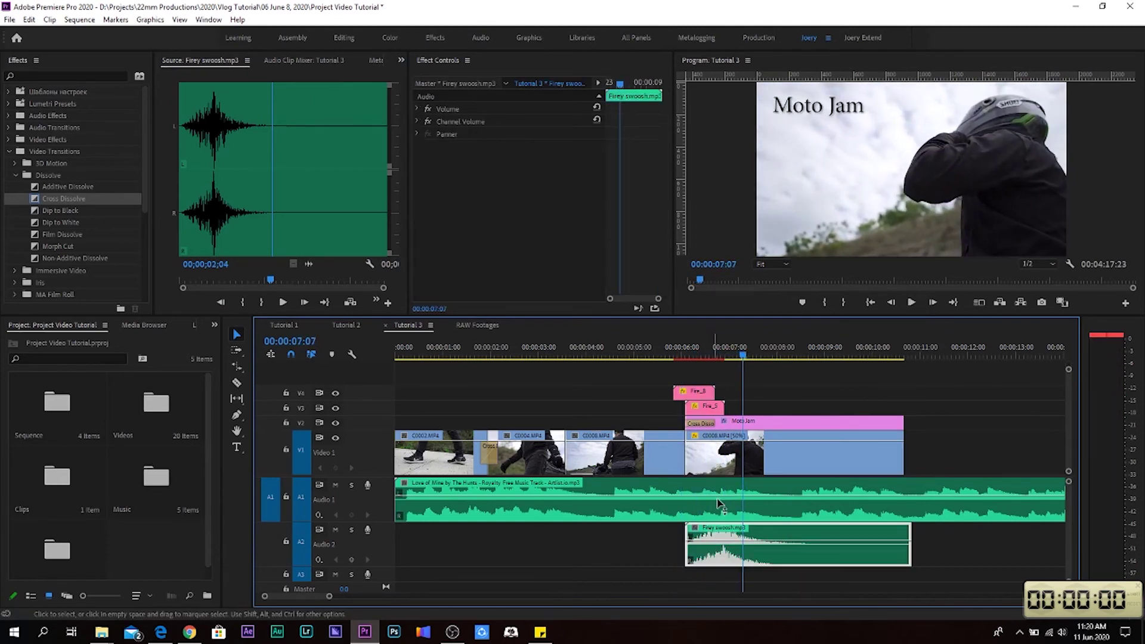
pyautogui.click(335, 485)
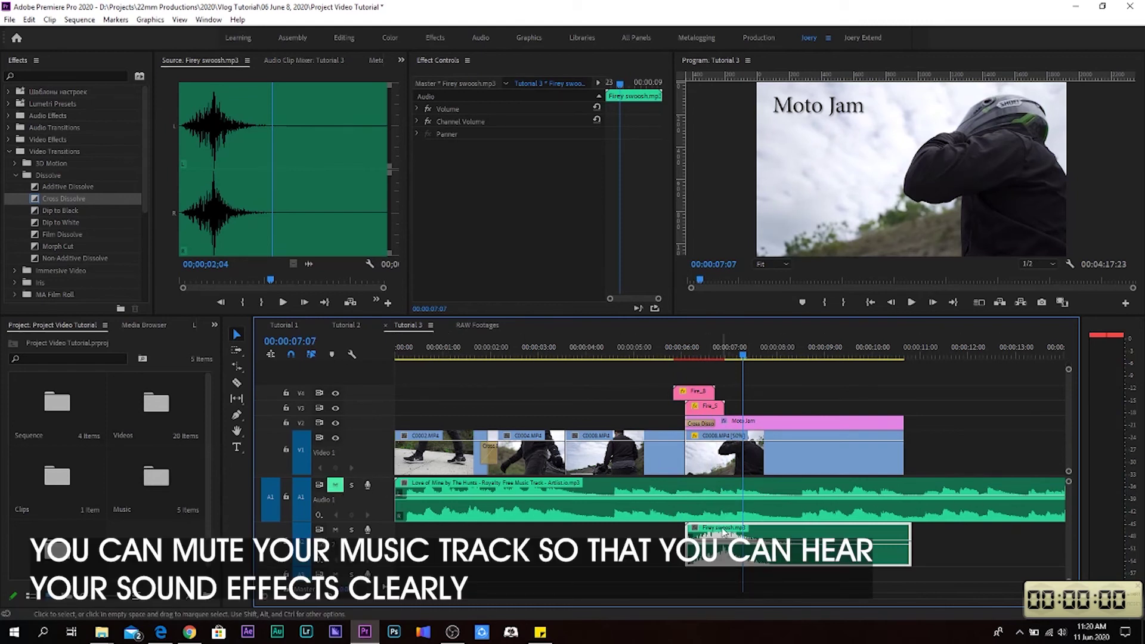
pyautogui.moveTo(724, 531); pyautogui.dragTo(692, 533)
pyautogui.click(657, 373)
pyautogui.press('space')
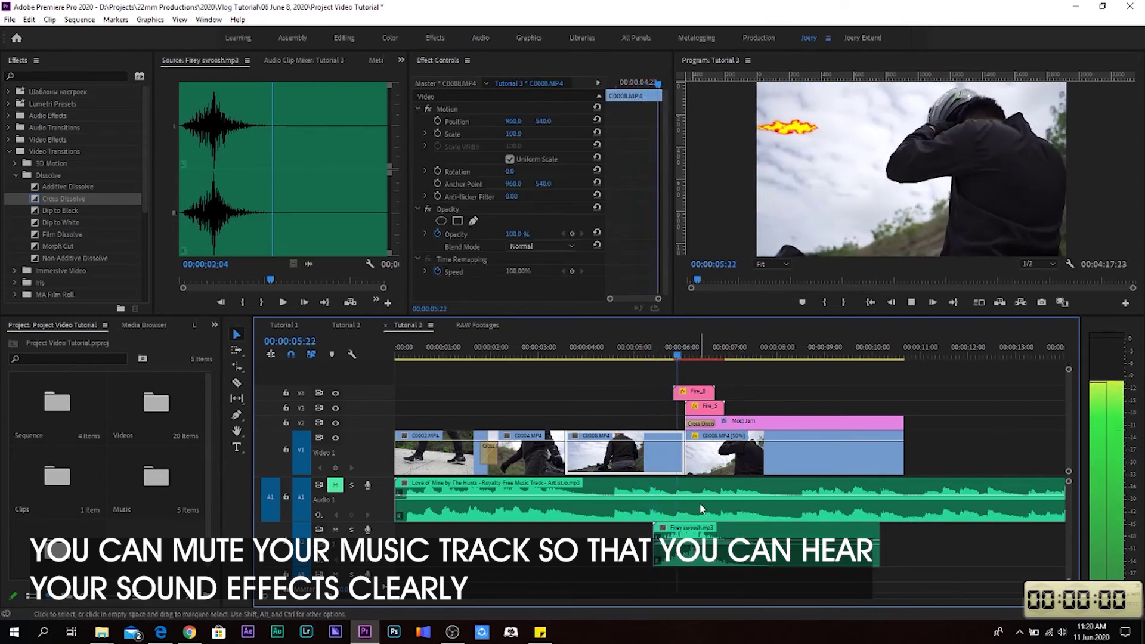
pyautogui.press('space')
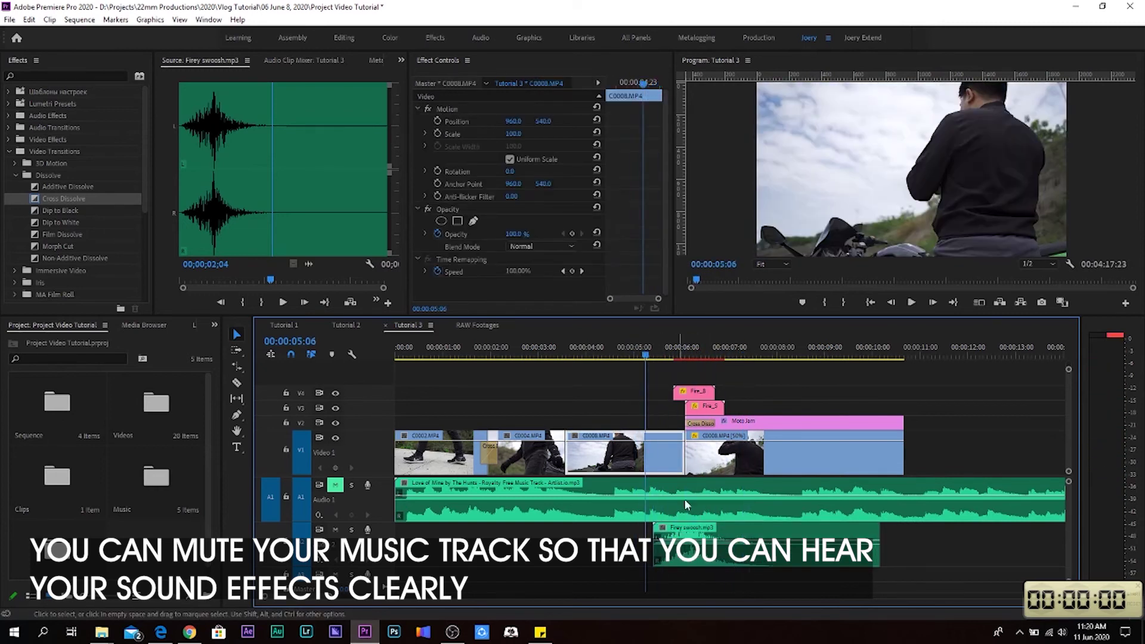
pyautogui.press('space')
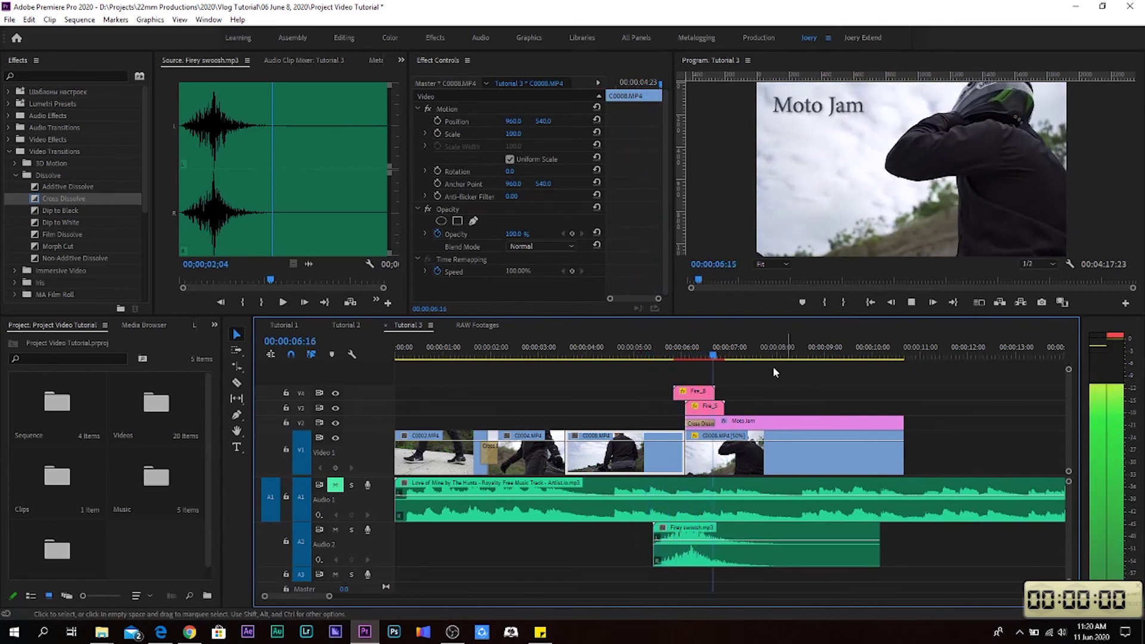
pyautogui.press('space')
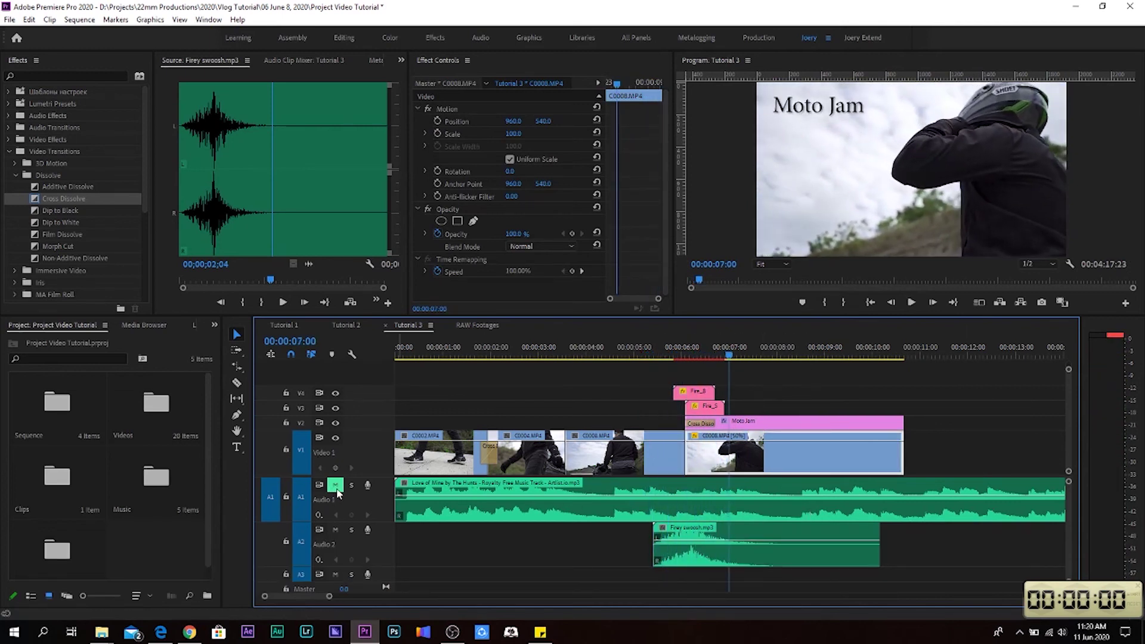
# - Unmute the music track and play the swoosh together with the music
pyautogui.click(336, 487)
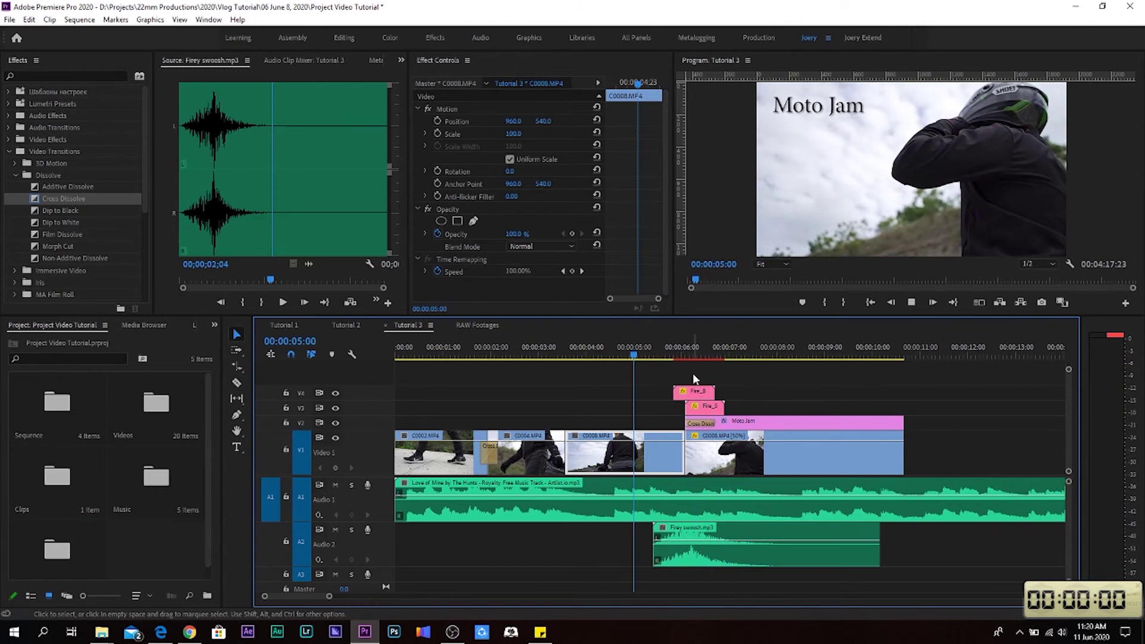
pyautogui.press('space')
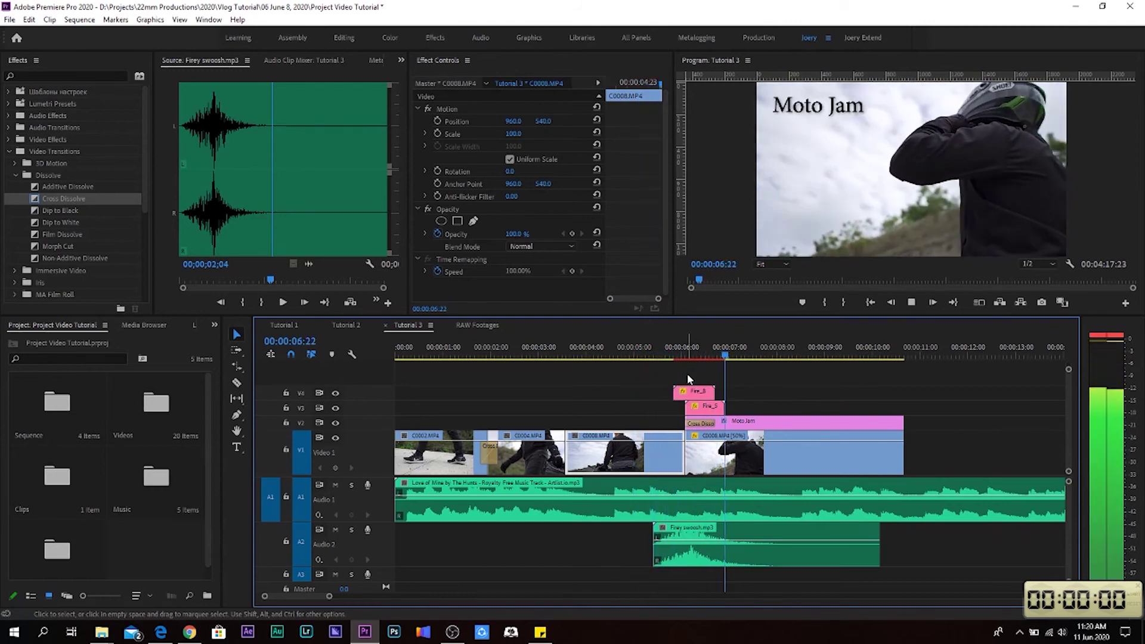
pyautogui.click(640, 352)
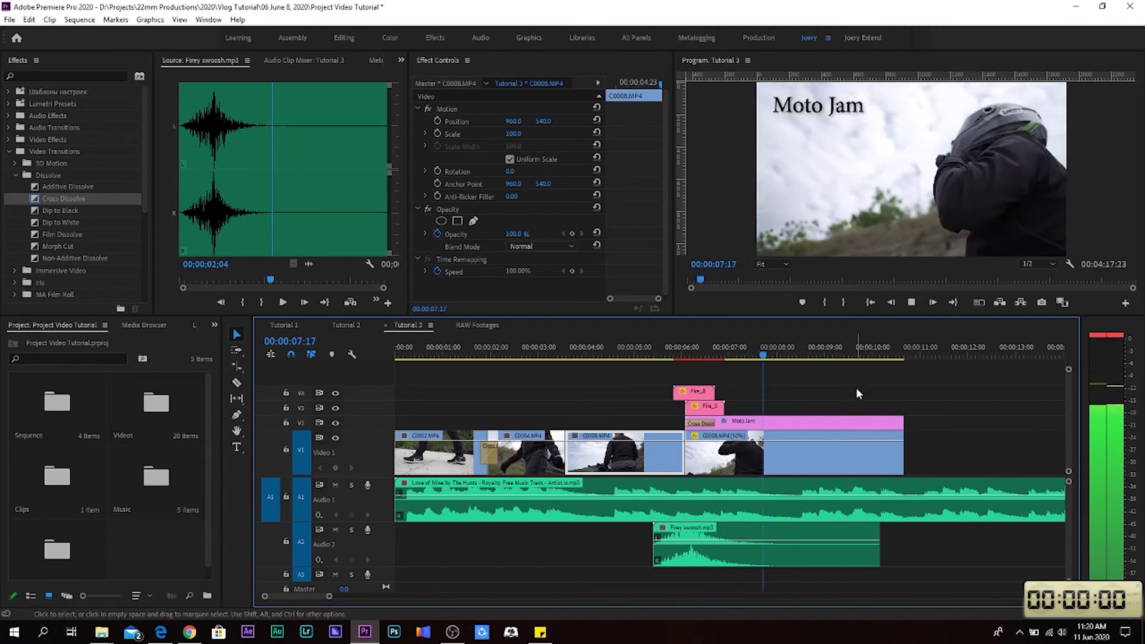
pyautogui.press('space')
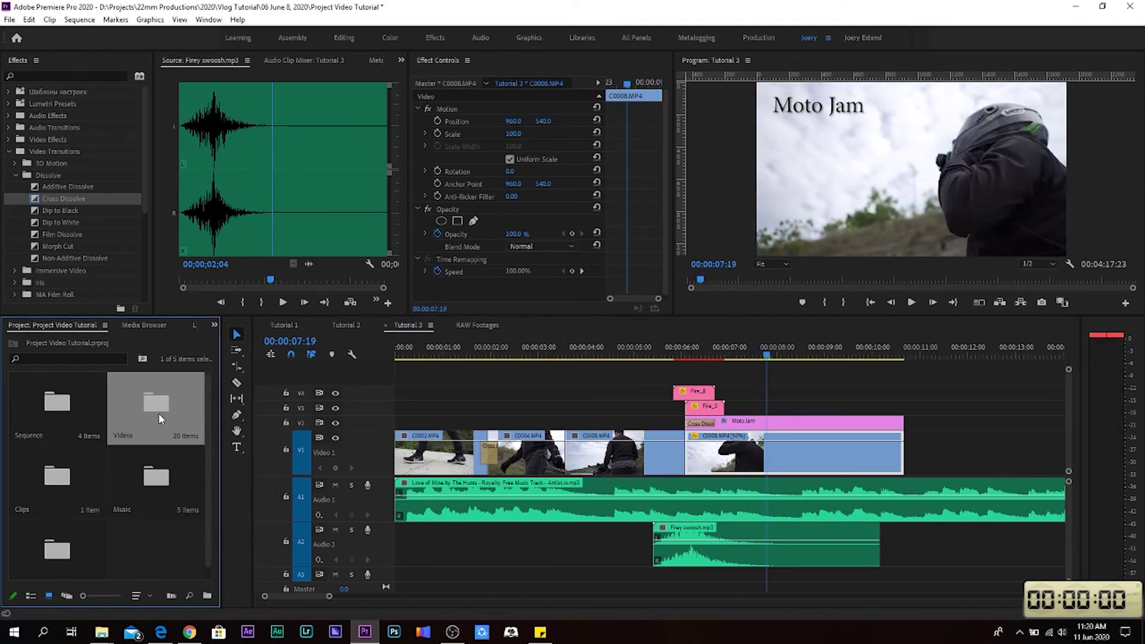
# - Browse the Videos bin's clips and load C0006.MP4 into the Source monitor
pyautogui.doubleClick(159, 414)
pyautogui.scroll(-2, 255, 238)
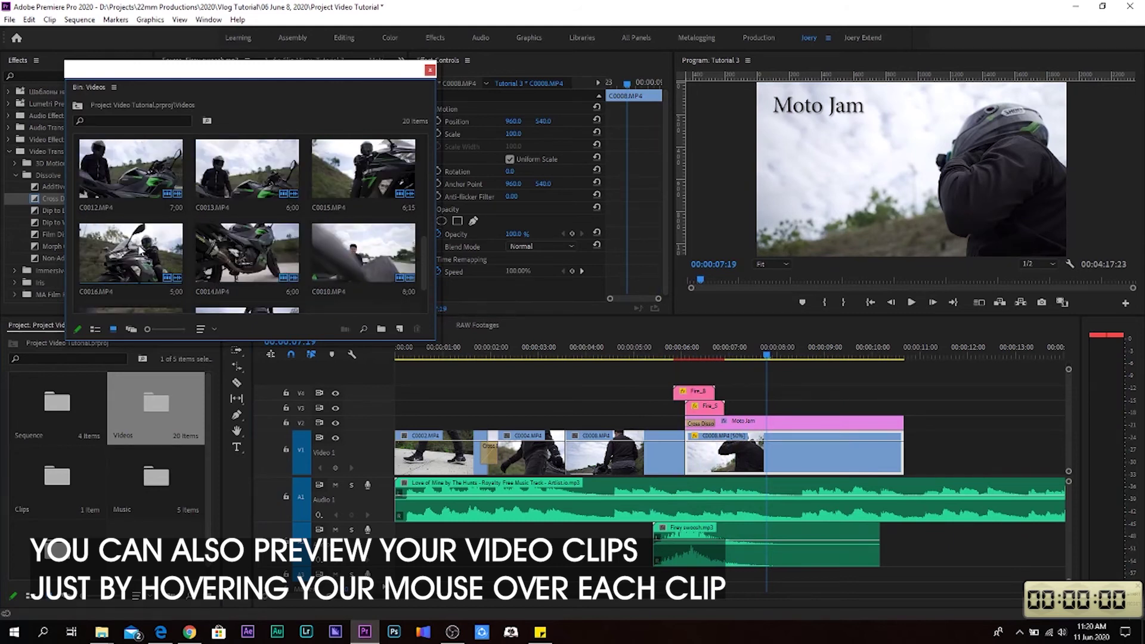
pyautogui.scroll(1, 250, 270)
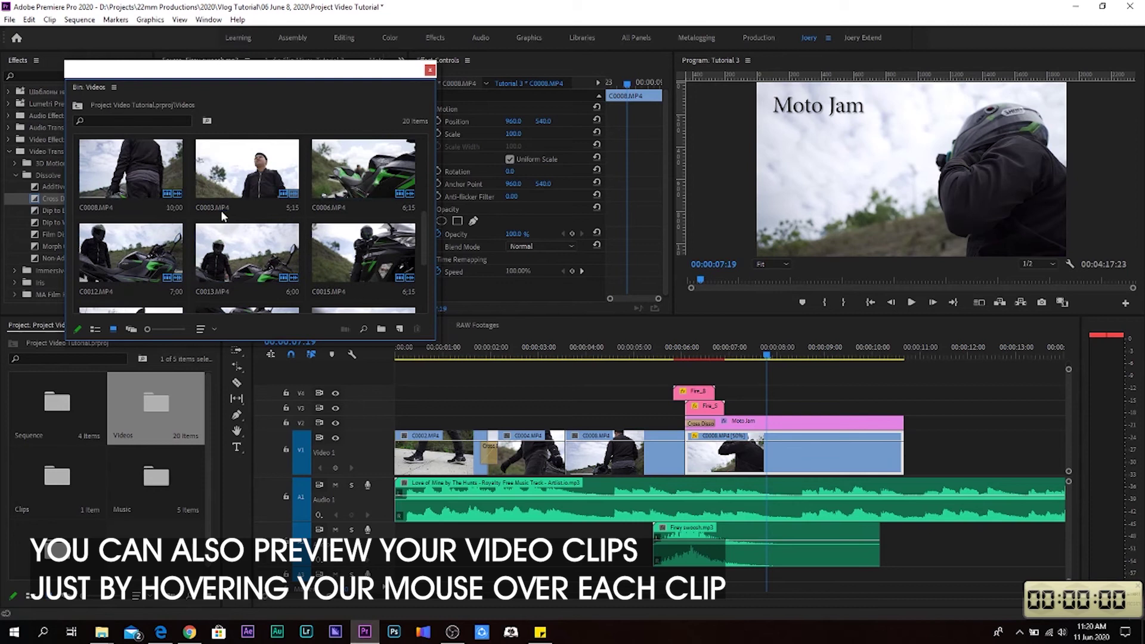
pyautogui.scroll(1, 189, 236)
pyautogui.scroll(1, 256, 215)
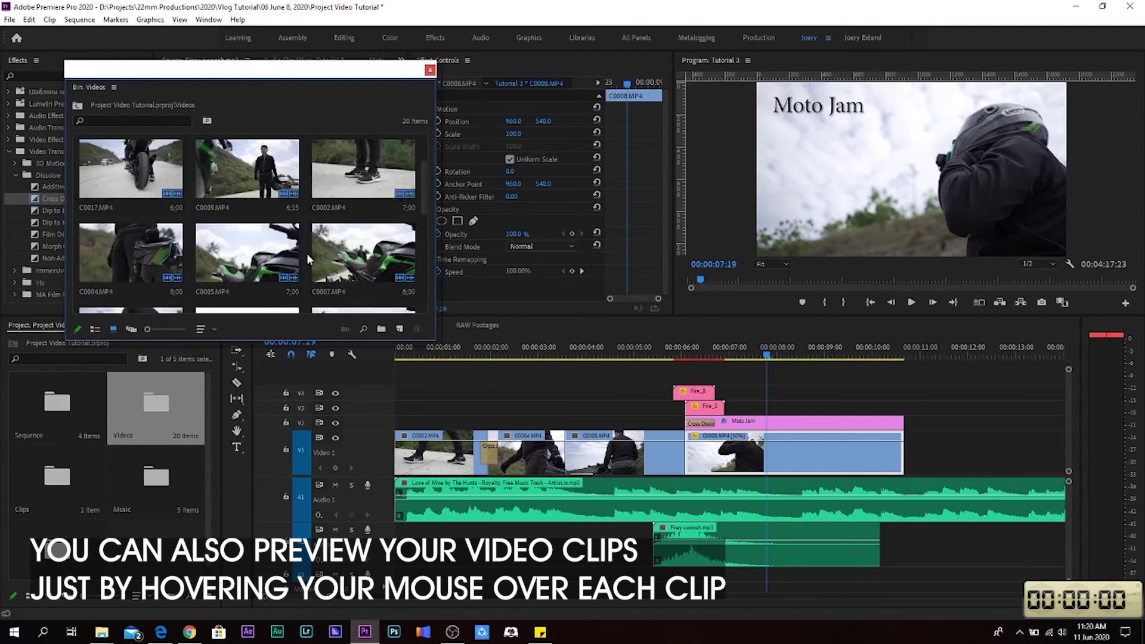
pyautogui.scroll(-3, 308, 258)
pyautogui.scroll(-2, 308, 258)
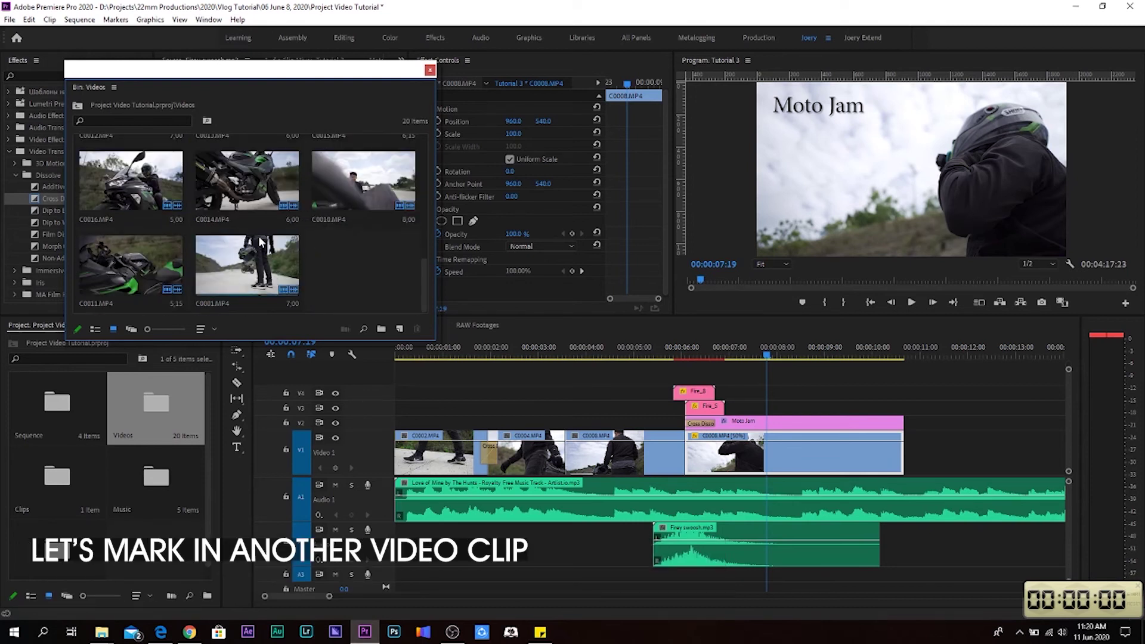
pyautogui.scroll(1, 236, 238)
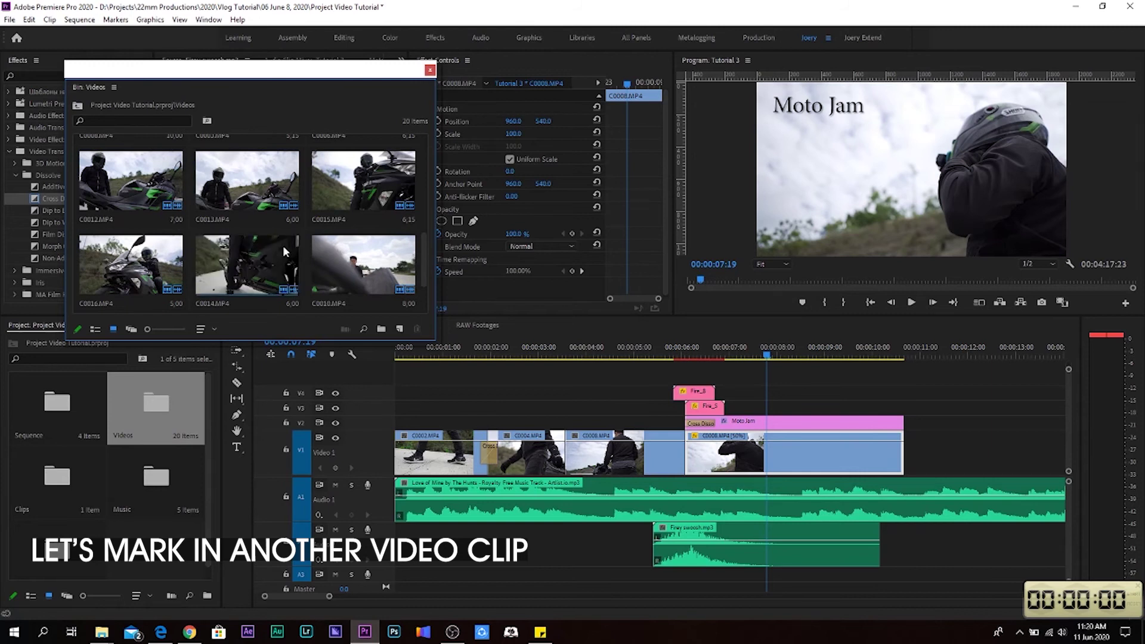
pyautogui.scroll(1, 283, 245)
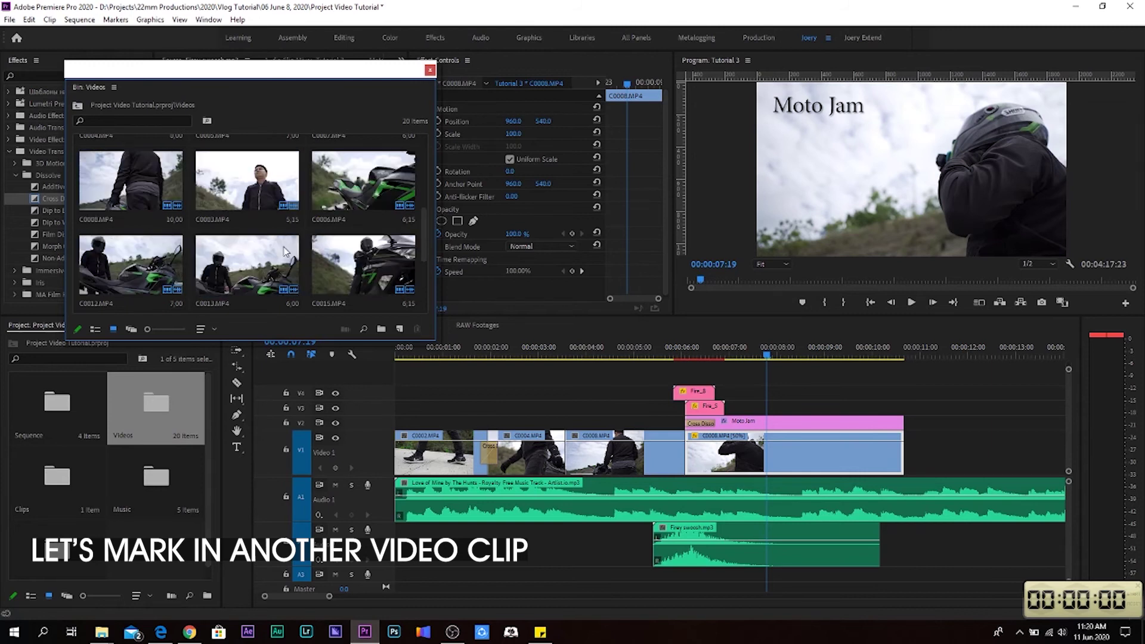
pyautogui.doubleClick(362, 198)
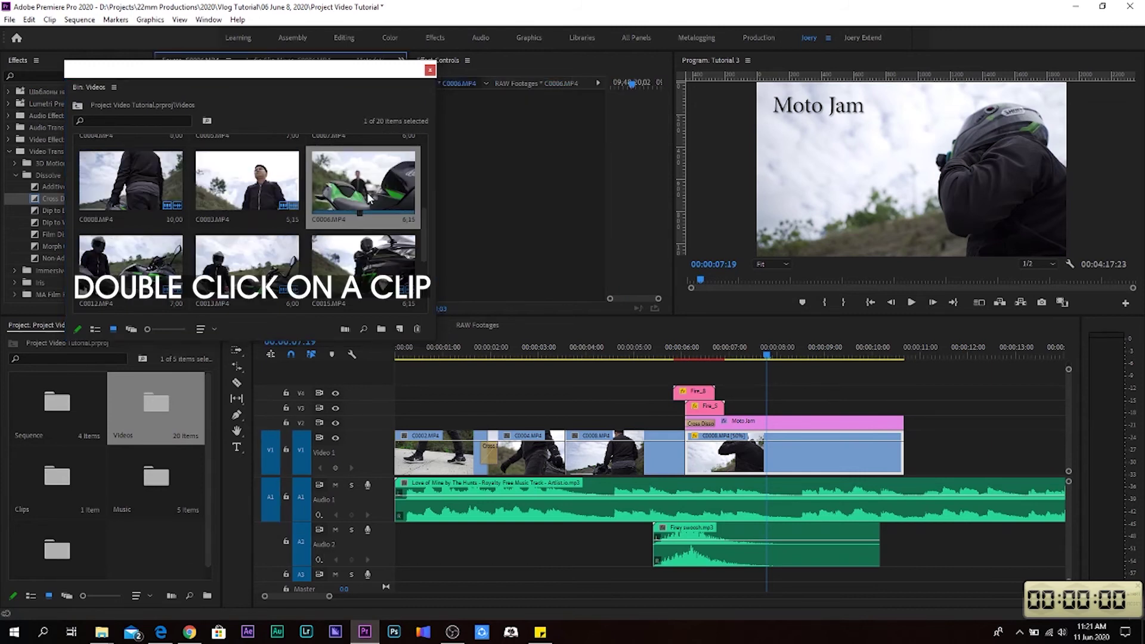
# - Close the Videos bin and mark In and Out around the rider standing by the bike in C0006.MP4
pyautogui.click(430, 70)
pyautogui.moveTo(181, 287)
pyautogui.mouseDown()
pyautogui.moveTo(334, 271)
pyautogui.moveTo(278, 264)
pyautogui.mouseUp()
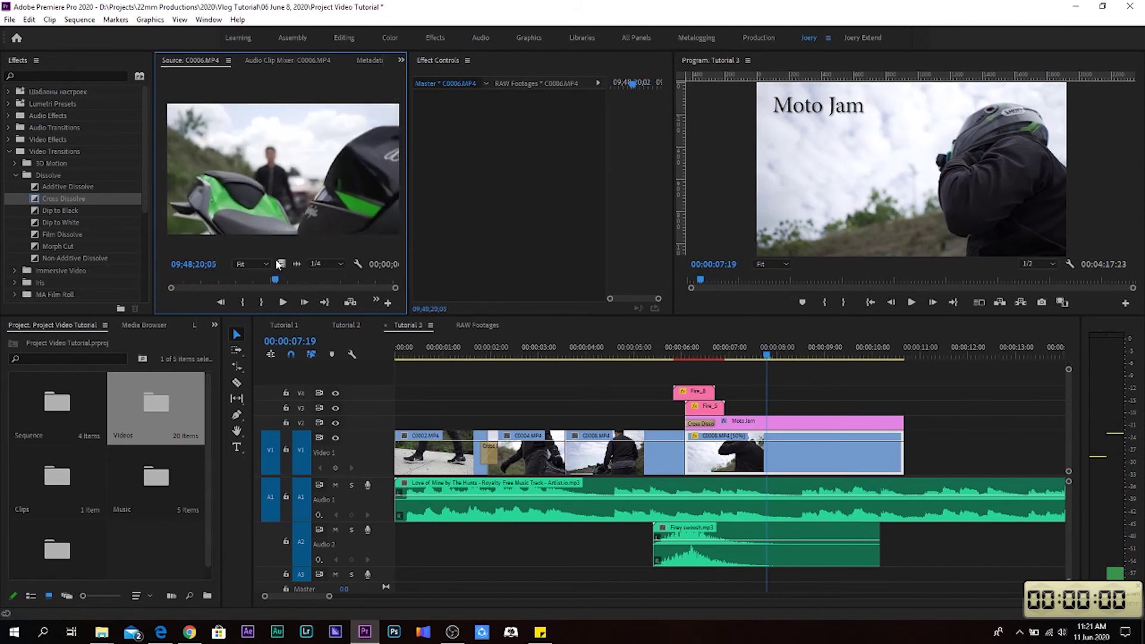
pyautogui.moveTo(278, 264)
pyautogui.mouseDown()
pyautogui.moveTo(310, 264)
pyautogui.moveTo(236, 267)
pyautogui.mouseUp()
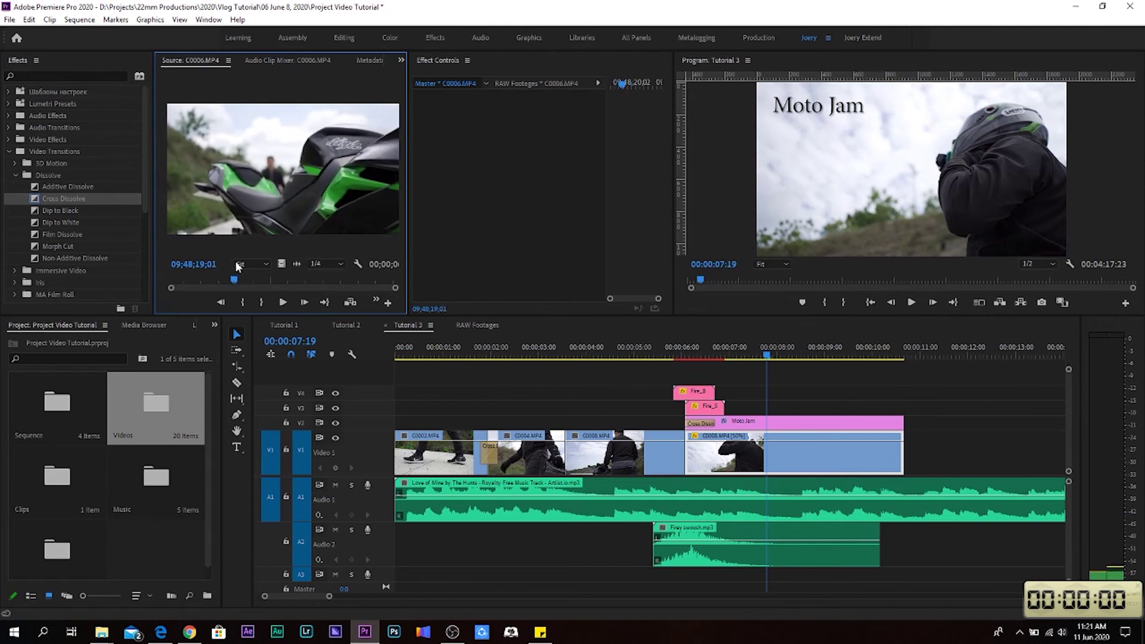
pyautogui.click(242, 302)
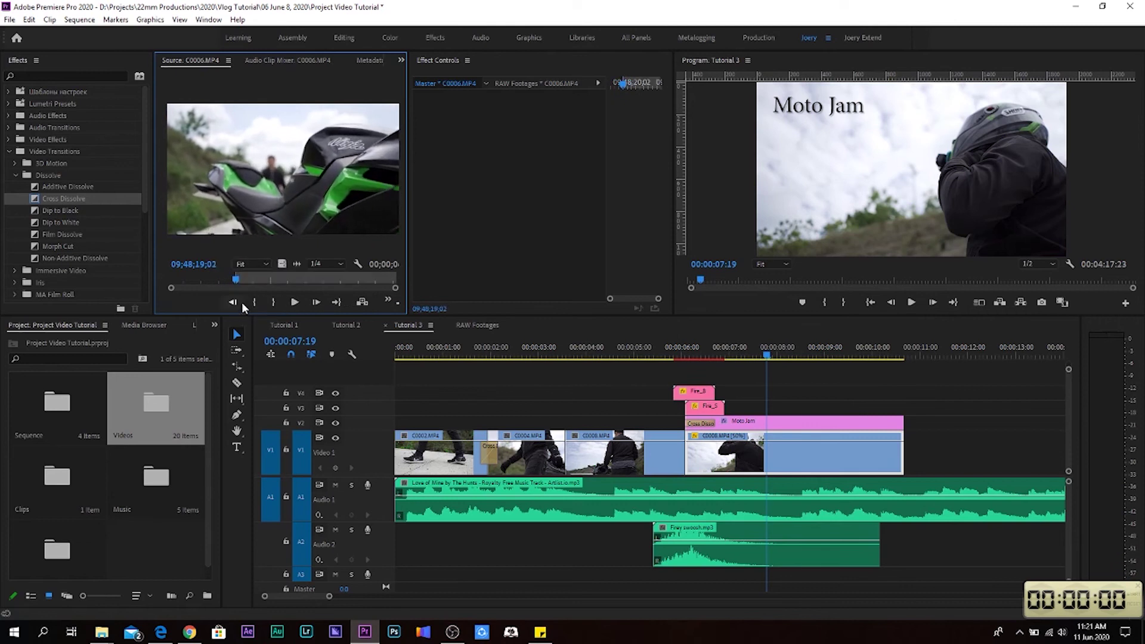
pyautogui.moveTo(237, 282); pyautogui.dragTo(325, 279)
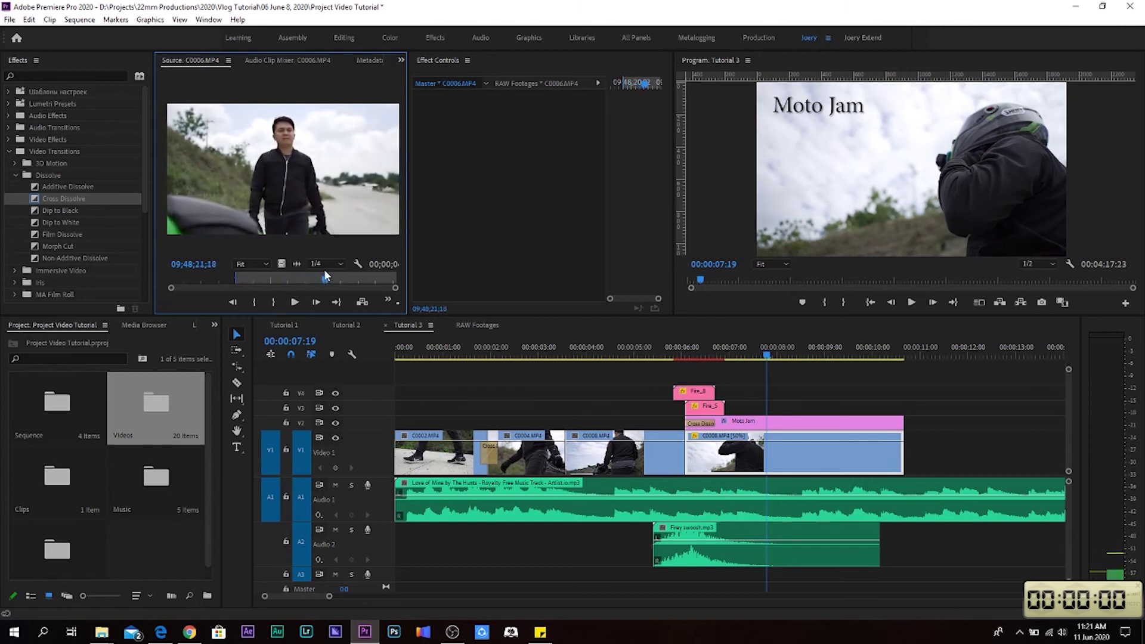
pyautogui.click(274, 302)
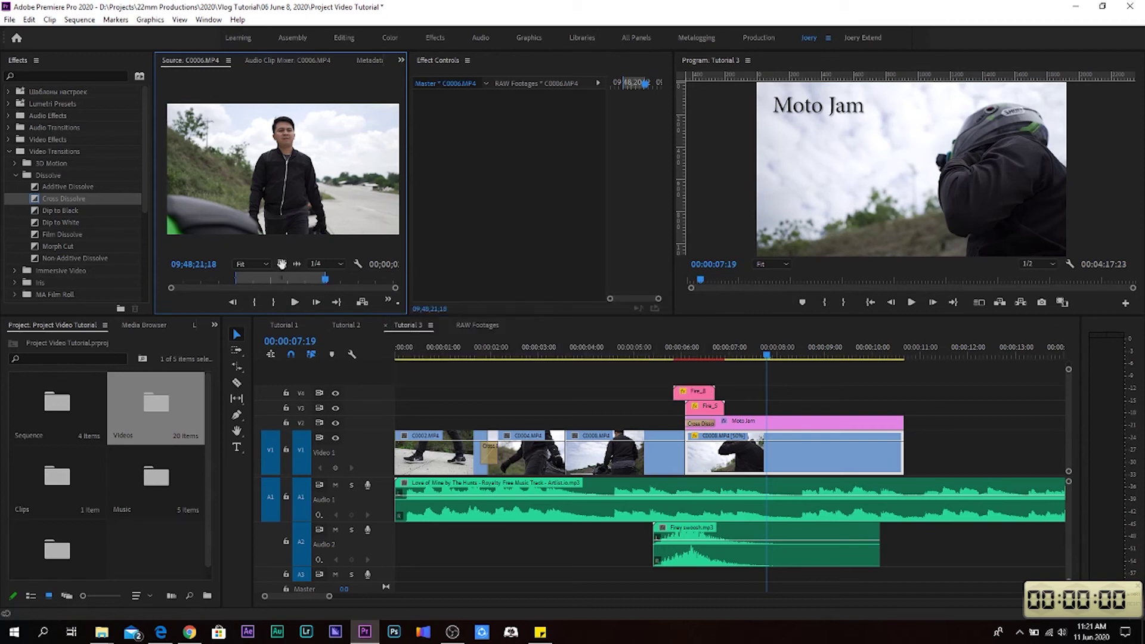
# - Place the marked C0006 shot on V1 after Moto Jam, delete its A2 audio, and play back
pyautogui.moveTo(577, 356); pyautogui.dragTo(941, 454)
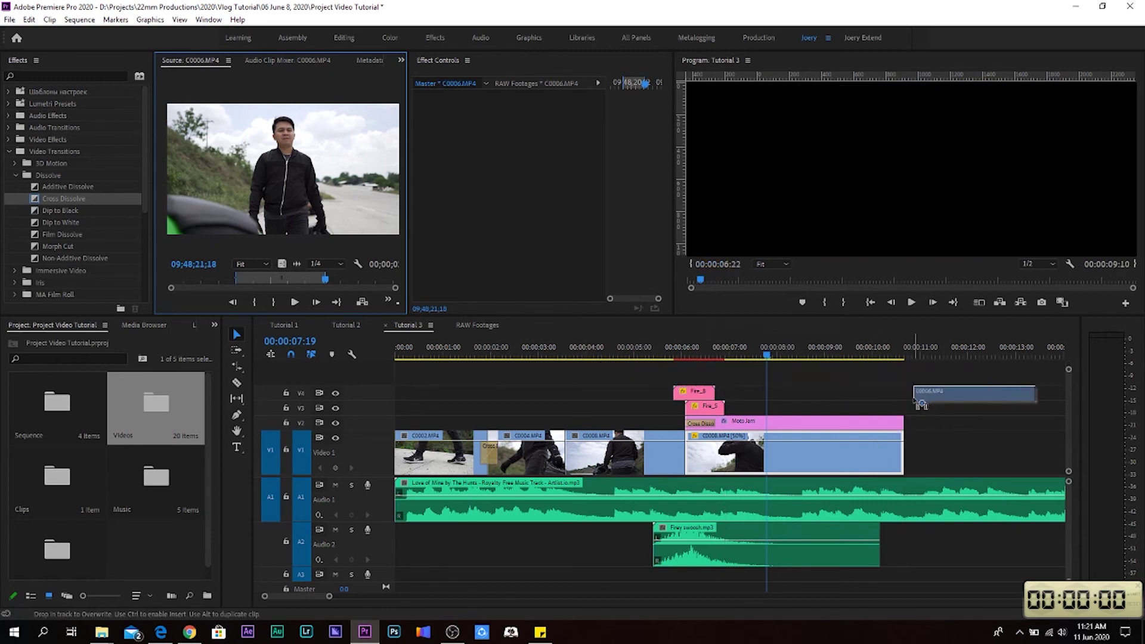
pyautogui.moveTo(914, 352); pyautogui.dragTo(928, 353)
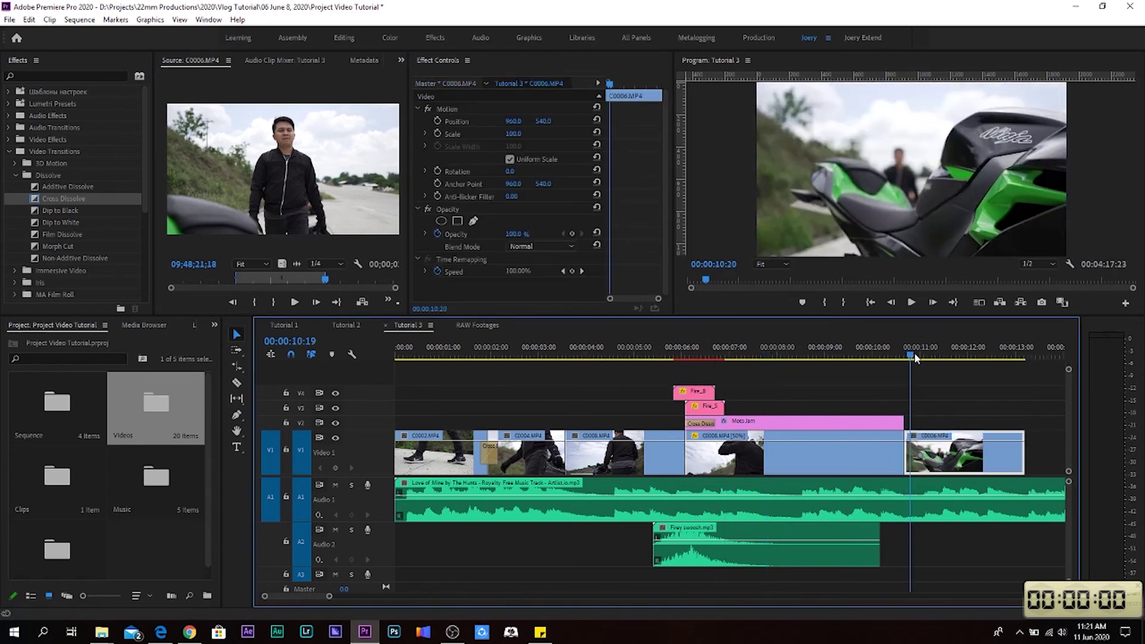
pyautogui.moveTo(295, 264); pyautogui.dragTo(950, 554)
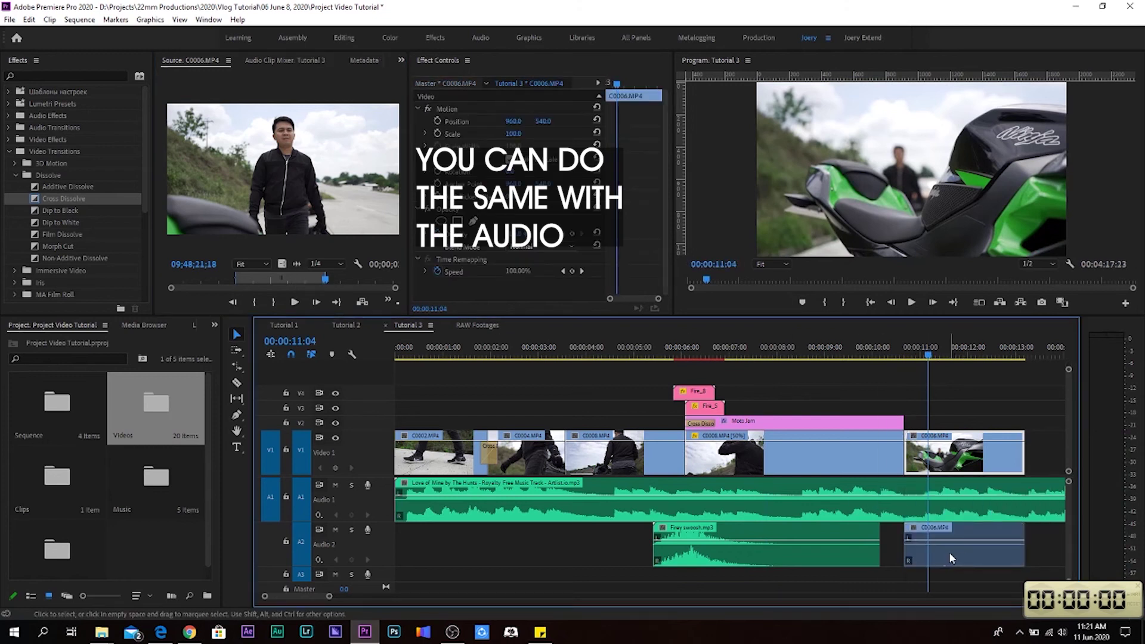
pyautogui.click(971, 553)
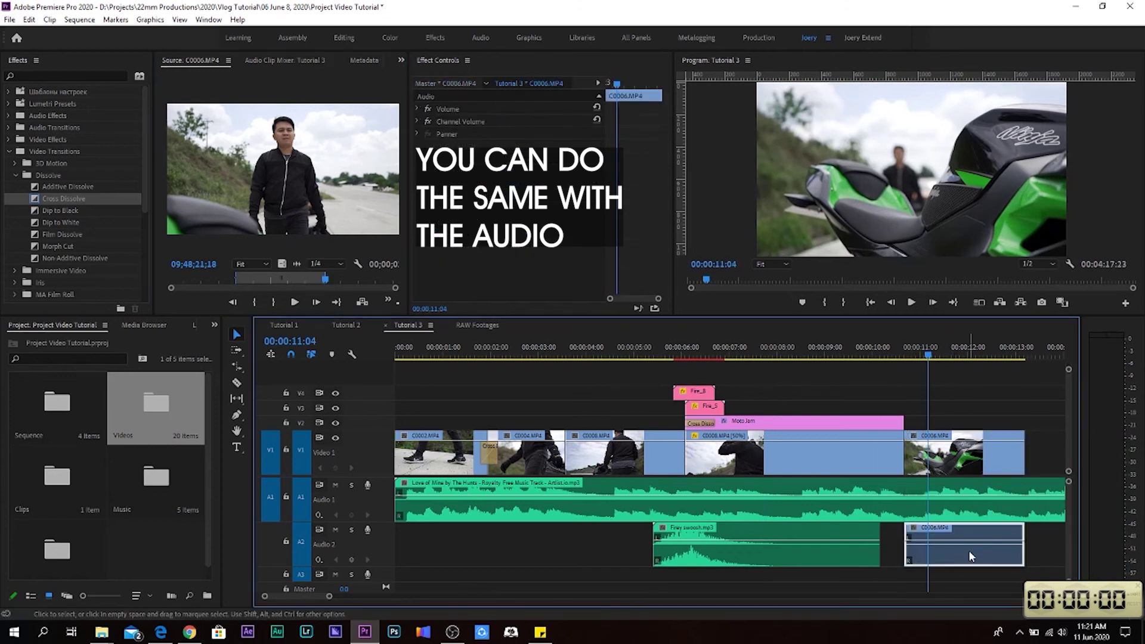
pyautogui.press('Delete')
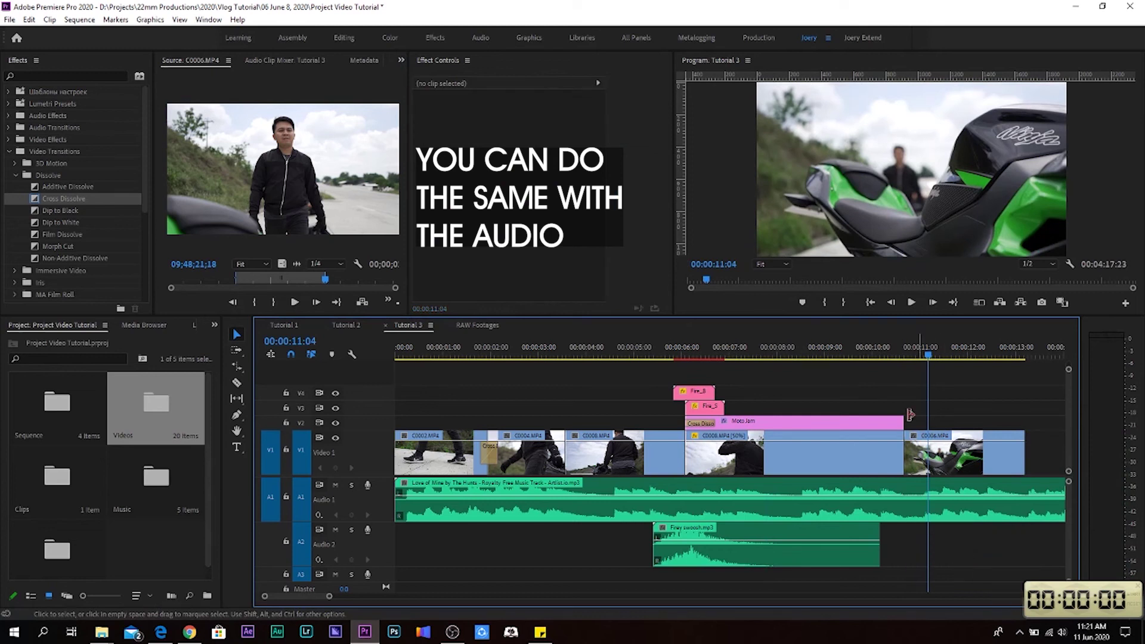
pyautogui.click(875, 354)
pyautogui.click(909, 301)
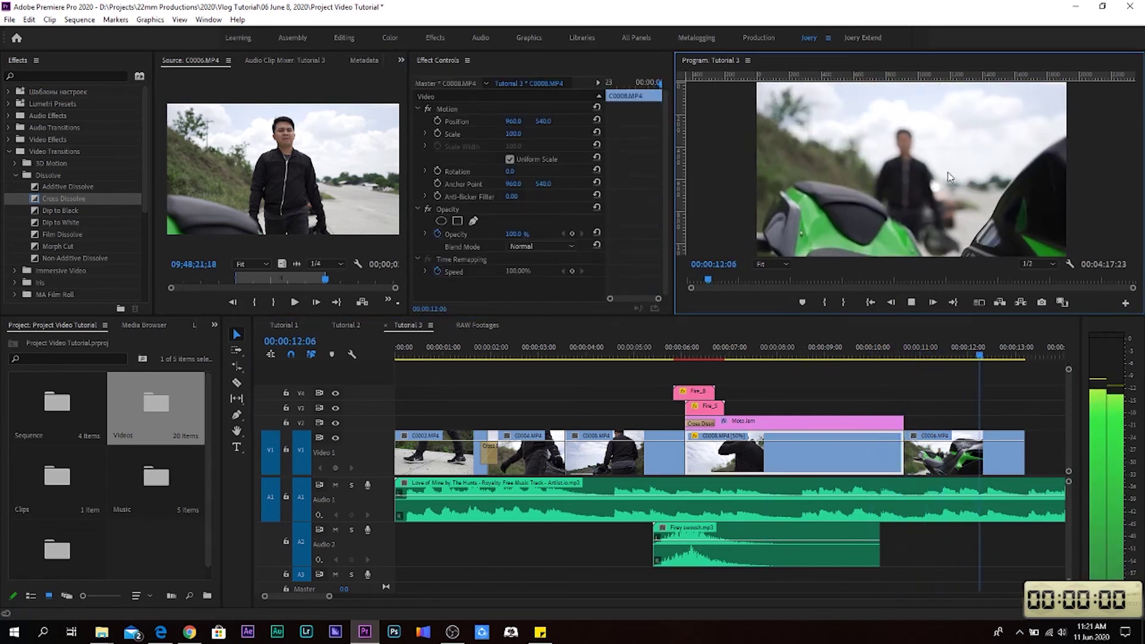
pyautogui.click(666, 429)
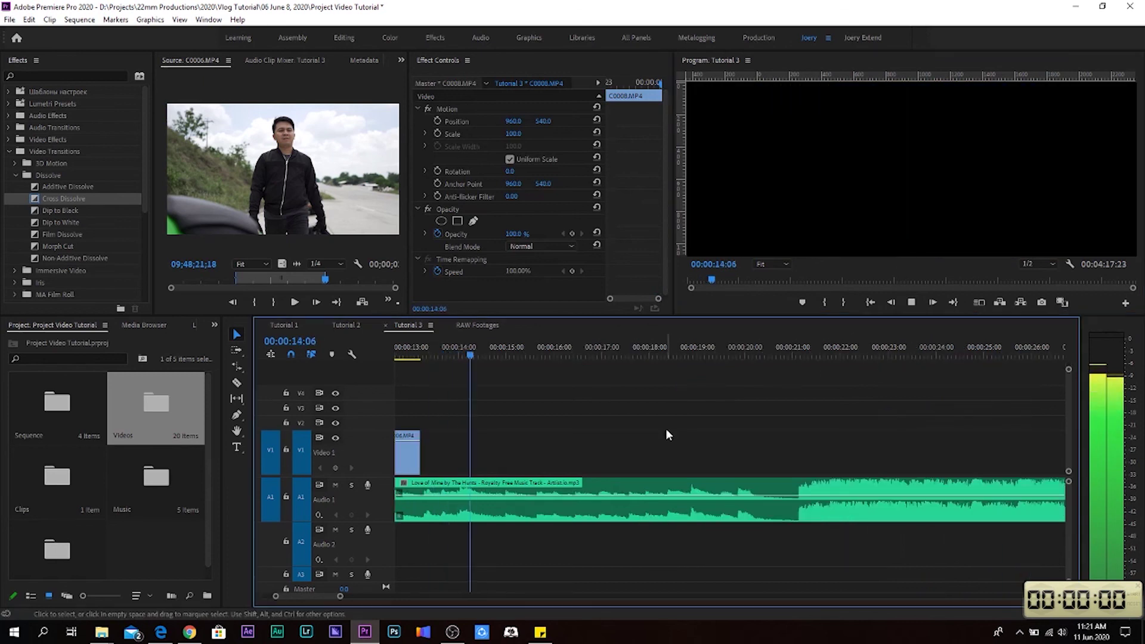
# - Save the project and zoom the timeline to the end of the bike shot
pyautogui.press('space')
pyautogui.press('-')
pyautogui.press('-')
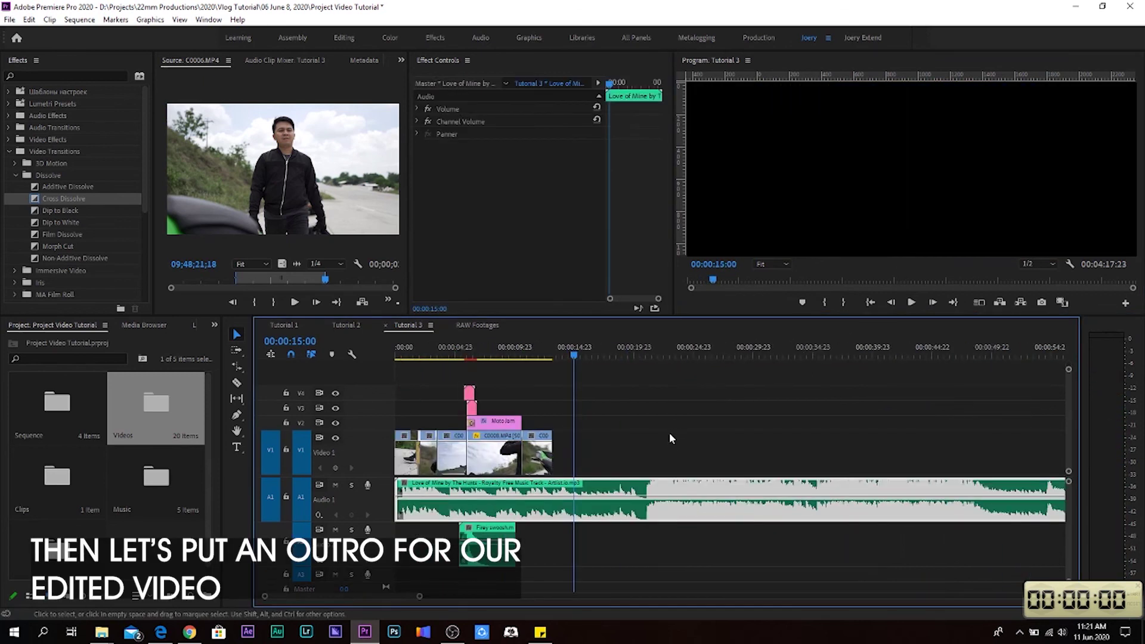
pyautogui.hotkey('ctrl', 's')
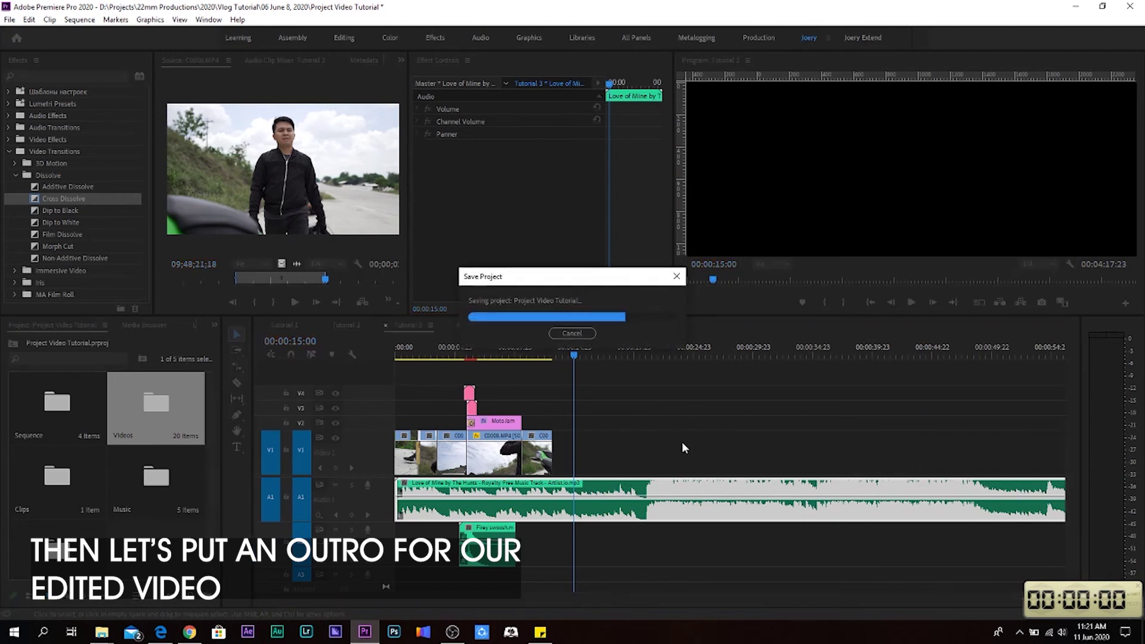
pyautogui.press('-')
pyautogui.click(460, 353)
pyautogui.press('=')
pyautogui.press('=')
pyautogui.moveTo(652, 355); pyautogui.dragTo(718, 368)
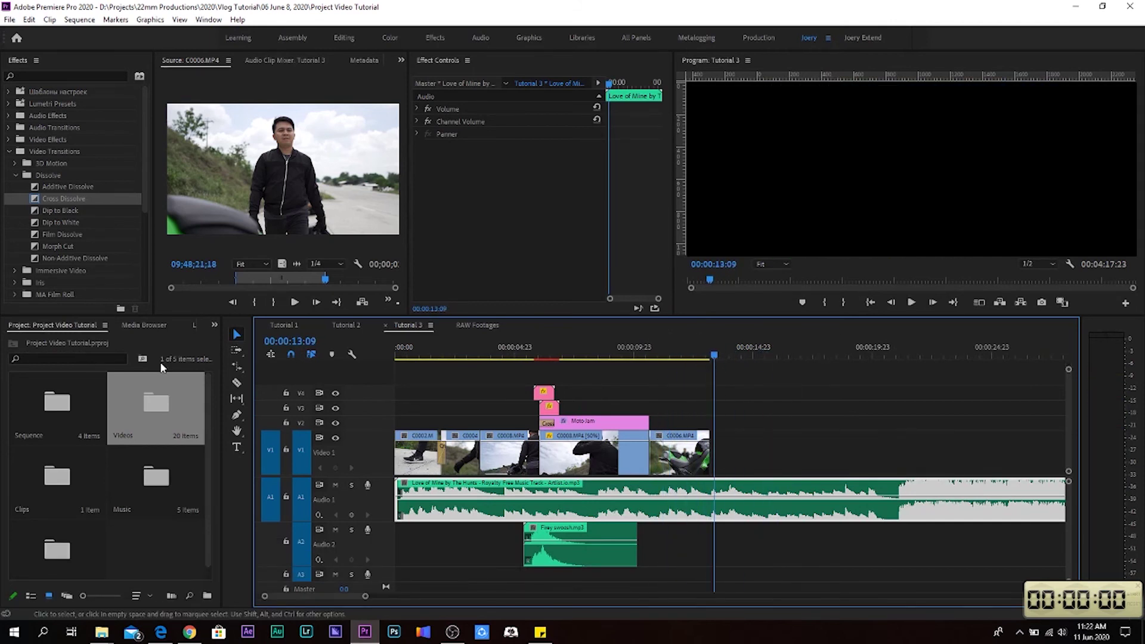
# - Import the 22mm Productions logo animation into the Clips bin
pyautogui.click(57, 477)
pyautogui.hotkey('ctrl', 'i')
pyautogui.click(51, 191)
pyautogui.click(192, 191)
pyautogui.doubleClick(191, 192)
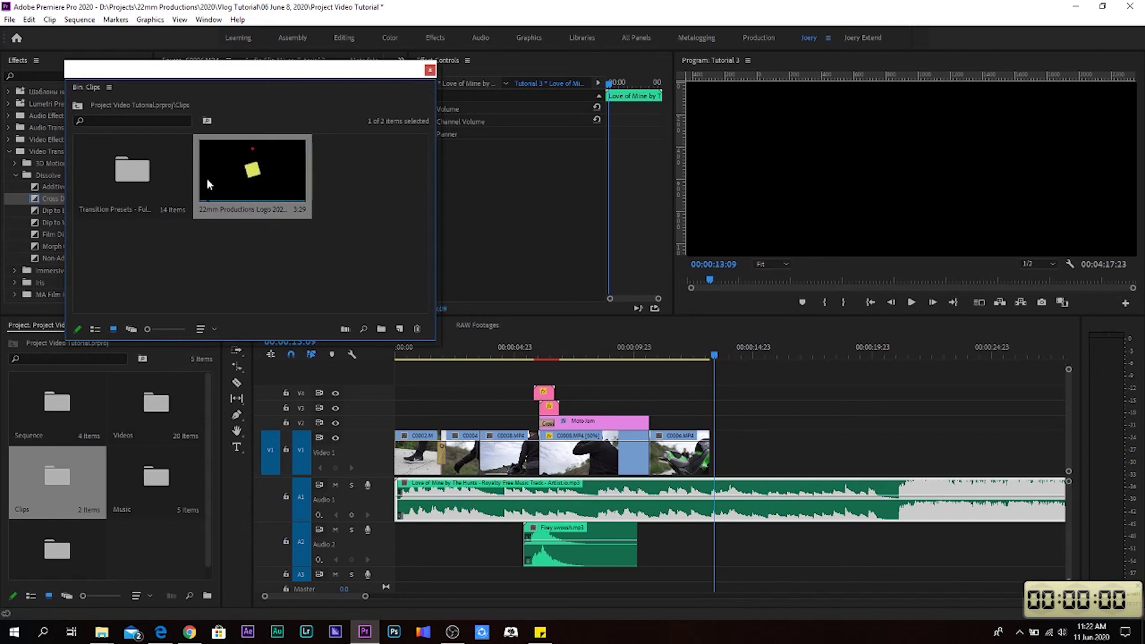
# - Layer the logo on V2 overlapping the end of C0006, previewing around 00:00:12:05
pyautogui.moveTo(258, 185); pyautogui.dragTo(717, 461)
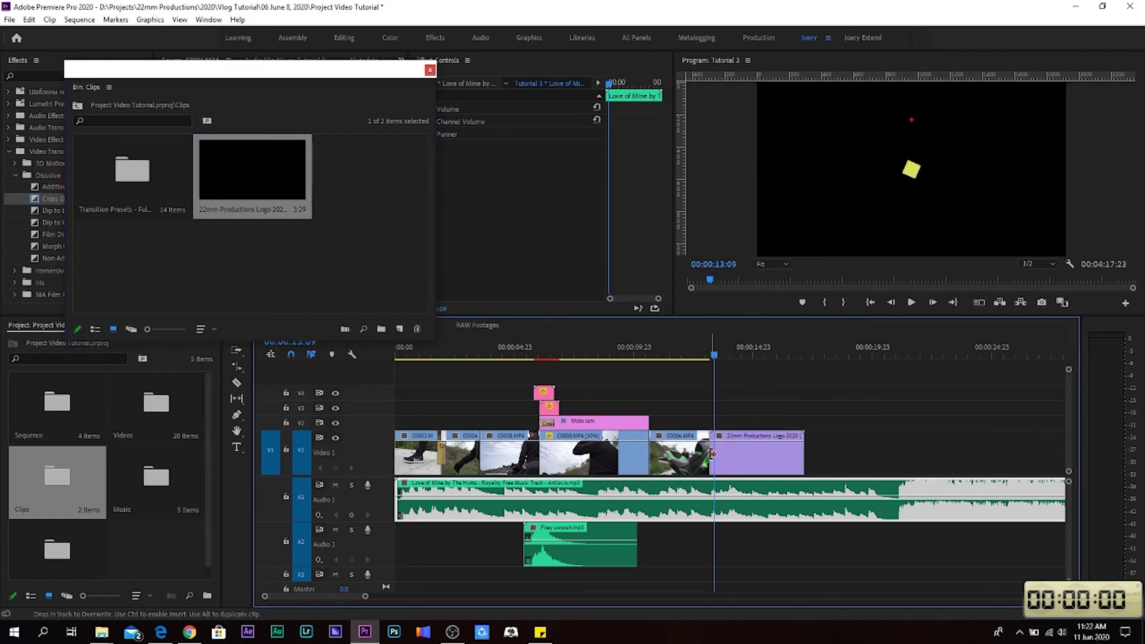
pyautogui.moveTo(716, 354)
pyautogui.mouseDown()
pyautogui.moveTo(750, 362)
pyautogui.moveTo(673, 369)
pyautogui.mouseUp()
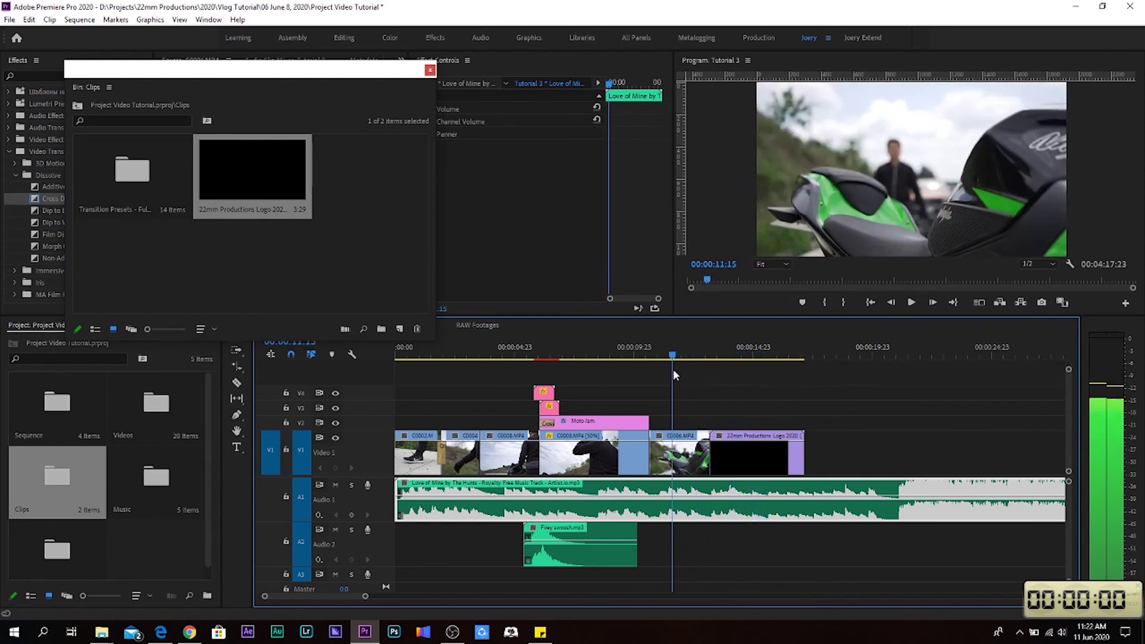
pyautogui.press('space')
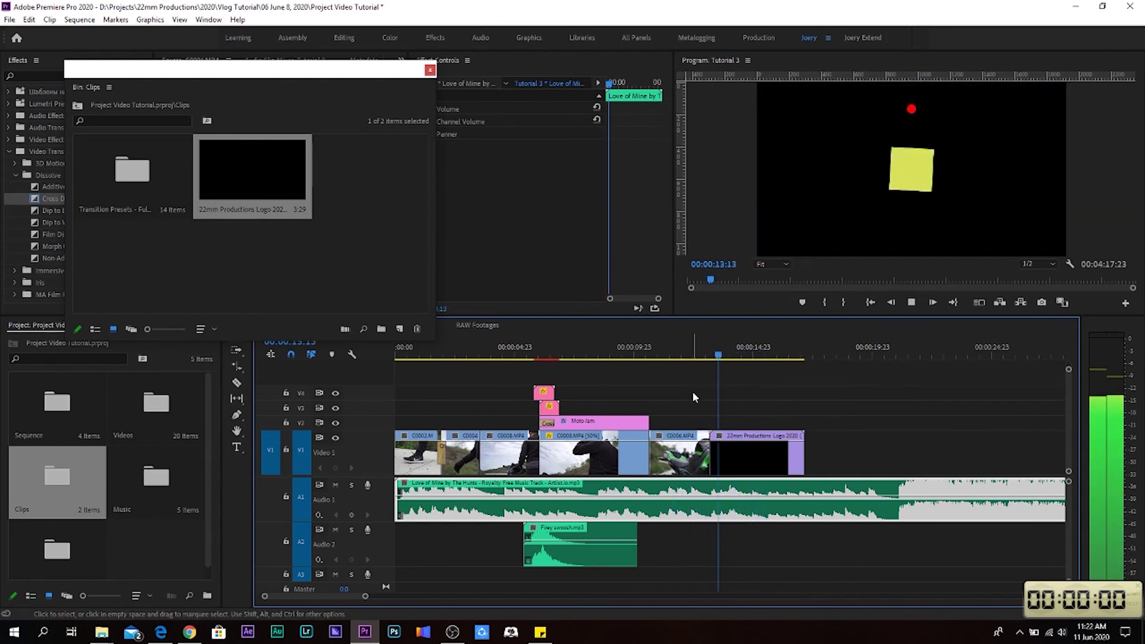
pyautogui.moveTo(758, 453); pyautogui.dragTo(723, 422)
pyautogui.moveTo(768, 355); pyautogui.dragTo(689, 358)
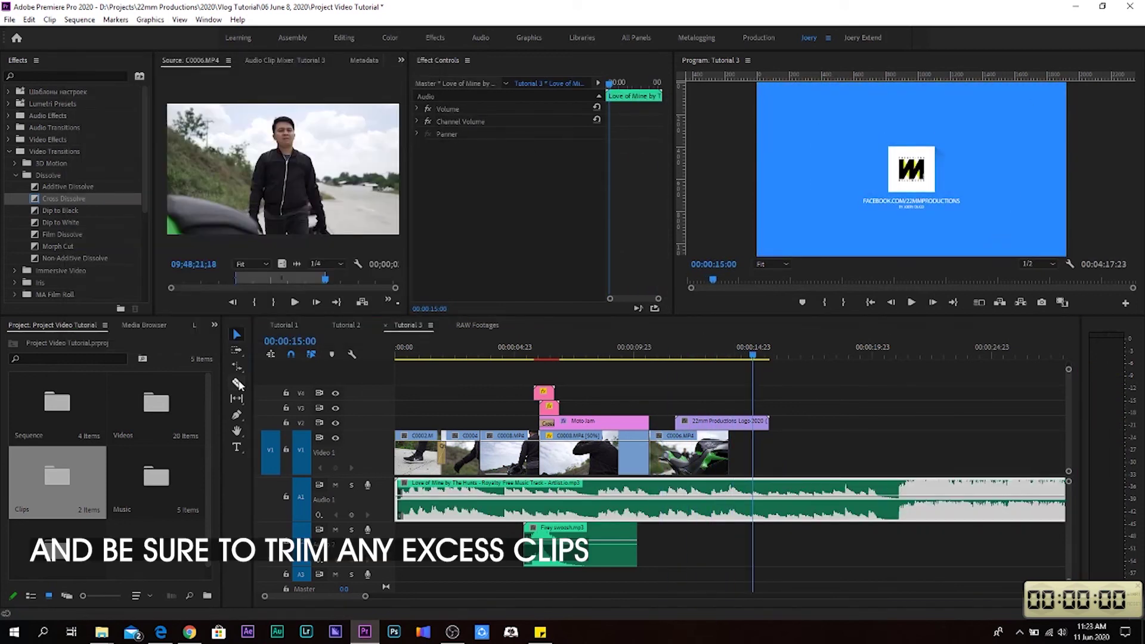
# - Cut the music track where the logo ends (00:00:15:17) and delete the leftover music
pyautogui.click(238, 384)
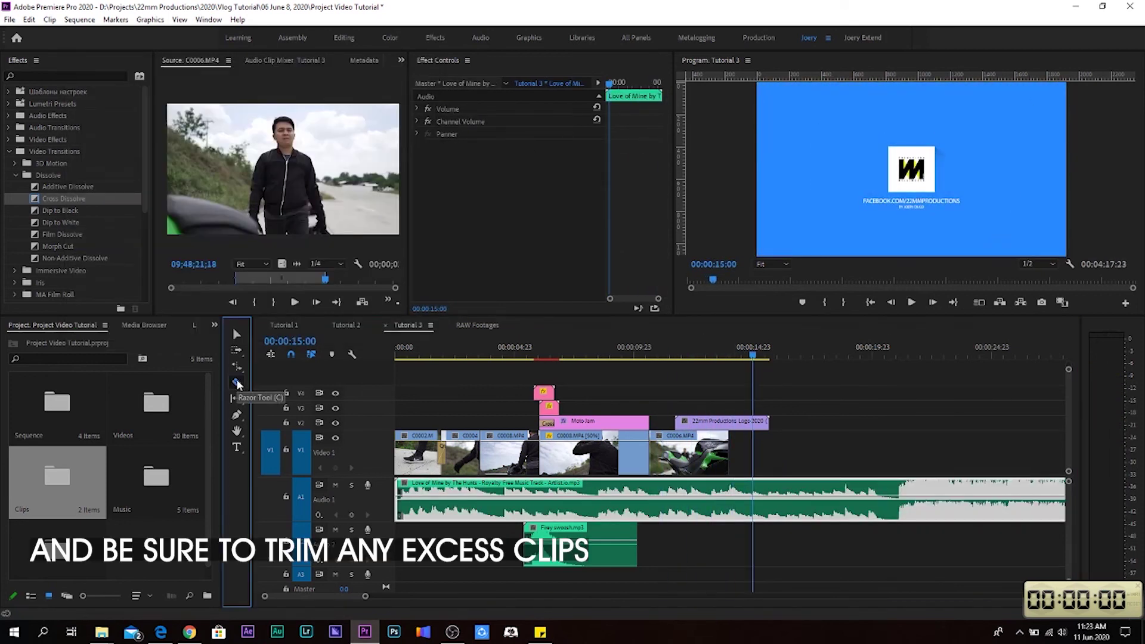
pyautogui.click(774, 497)
pyautogui.press('v')
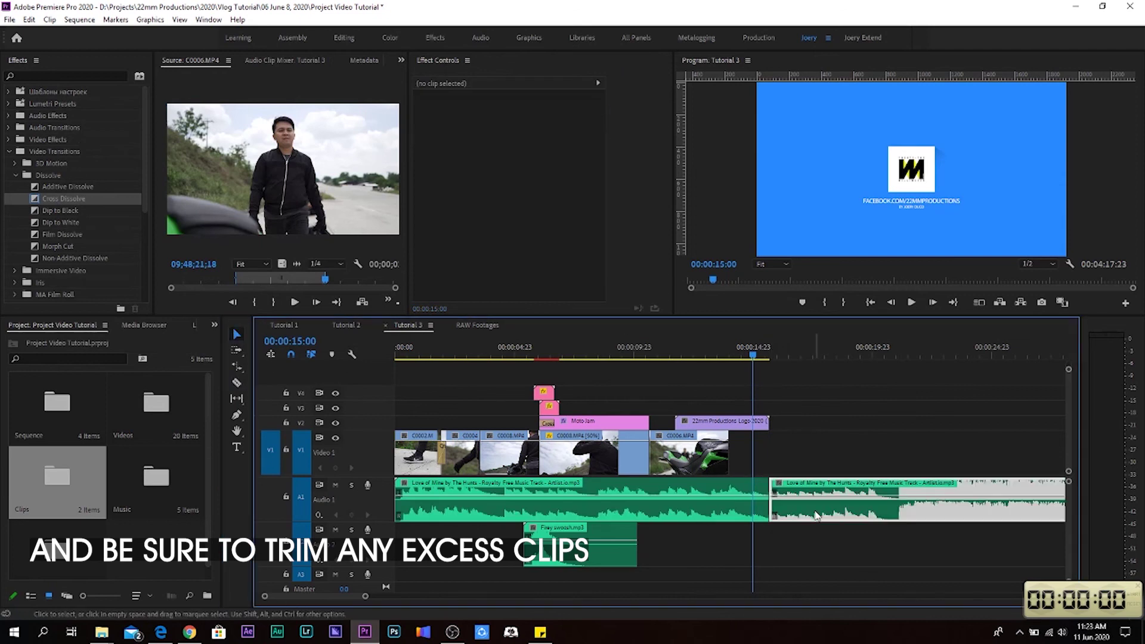
pyautogui.click(817, 516)
pyautogui.press('Delete')
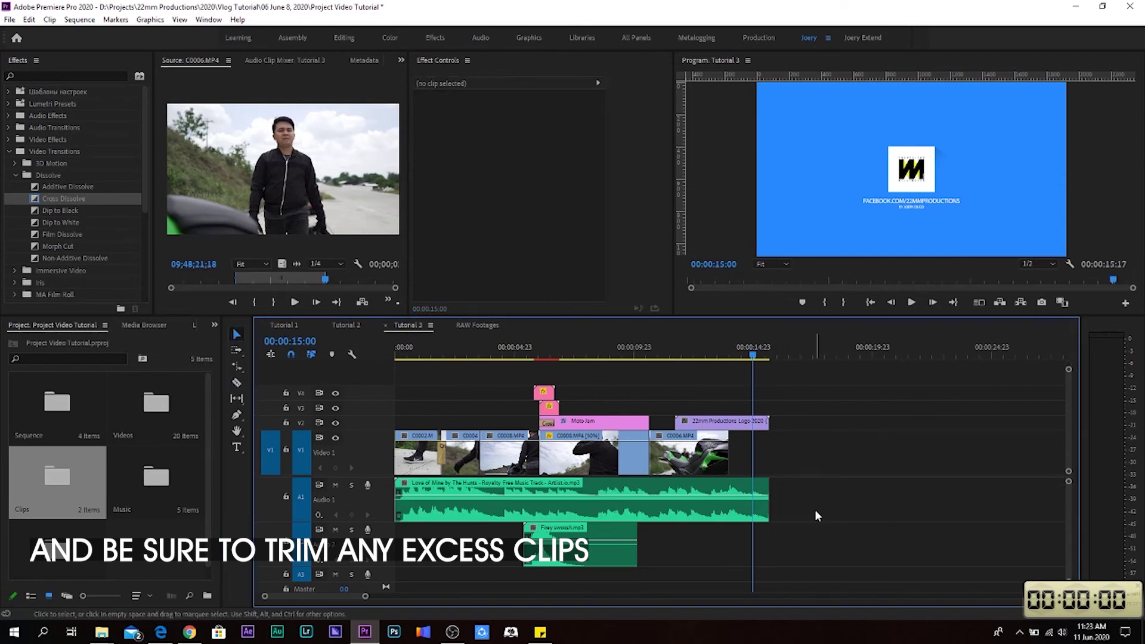
pyautogui.press('-')
pyautogui.press('-')
pyautogui.press('-')
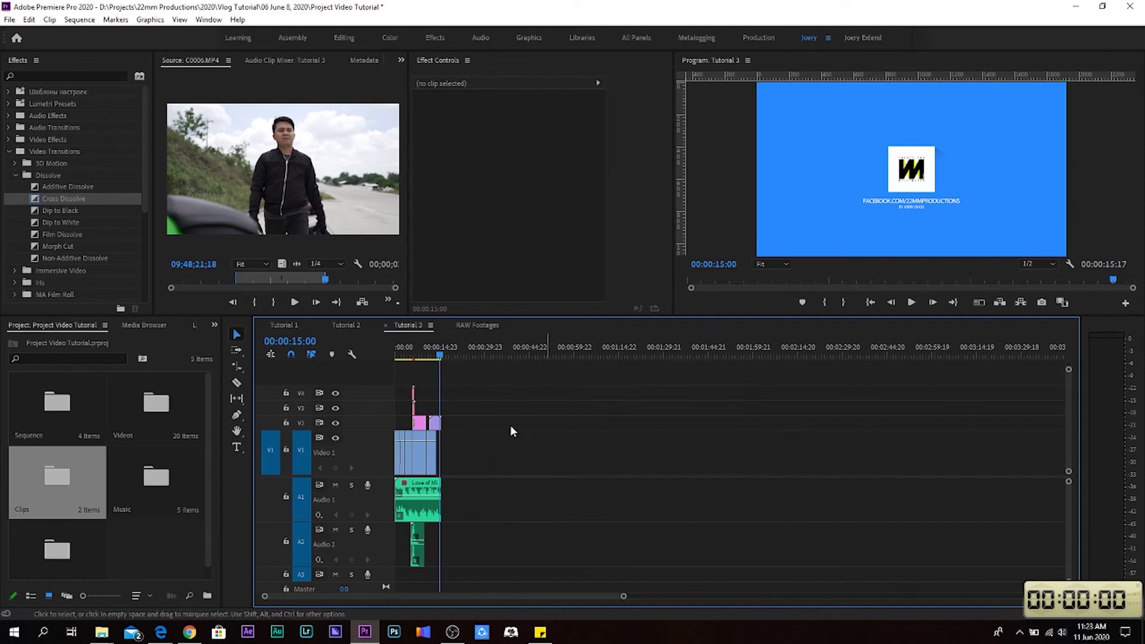
pyautogui.press('=')
pyautogui.press('=')
pyautogui.press('=')
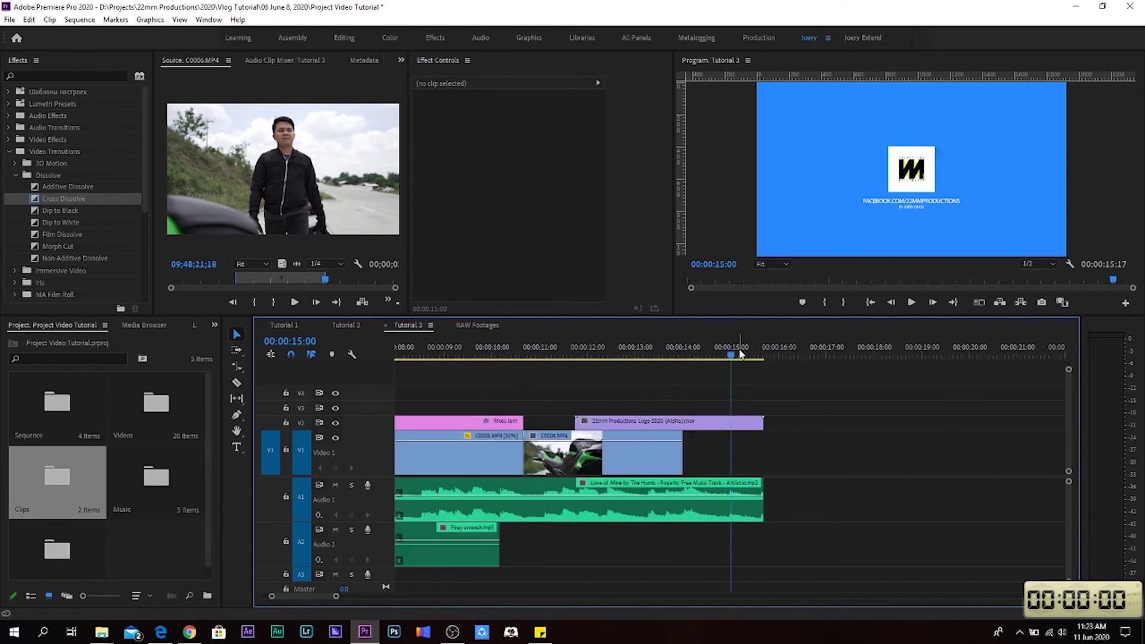
# - Open the Export Settings for the sequence as an H.264 Tutorial 3.mp4
pyautogui.click(763, 356)
pyautogui.click(10, 20)
pyautogui.click(261, 363)
# - Start choosing the output location for Tutorial 3.mp4, moving up to the 06 June folder
pyautogui.click(793, 156)
pyautogui.click(824, 185)
pyautogui.click(486, 116)
# - Open the intro project folder under 2020\06 June as the export destination
pyautogui.doubleClick(416, 204)
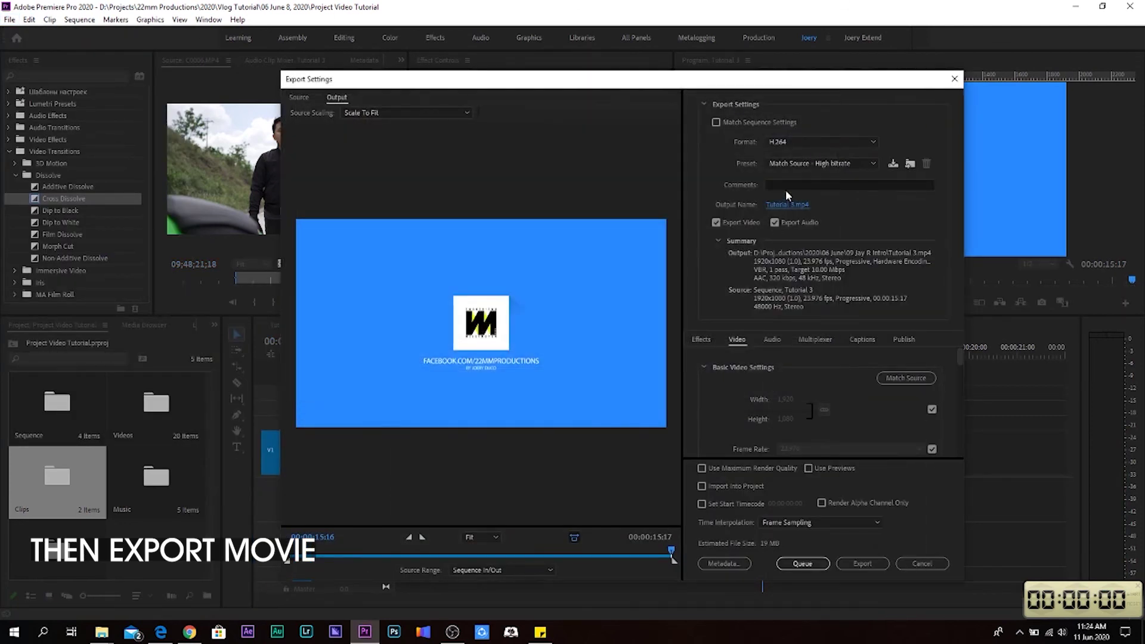